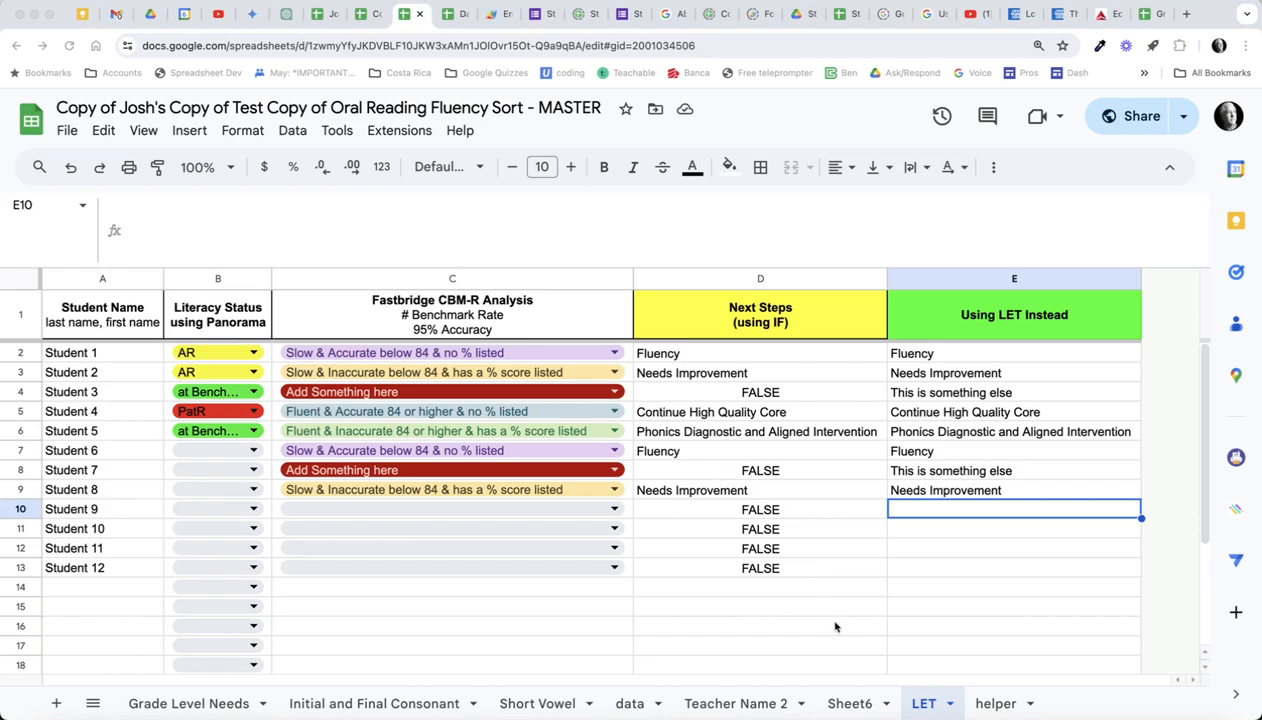
Step: Examine the source range of the dropdown rule for C2 in the Fastbridge CBM-R Analysis column
click(612, 352)
click(603, 352)
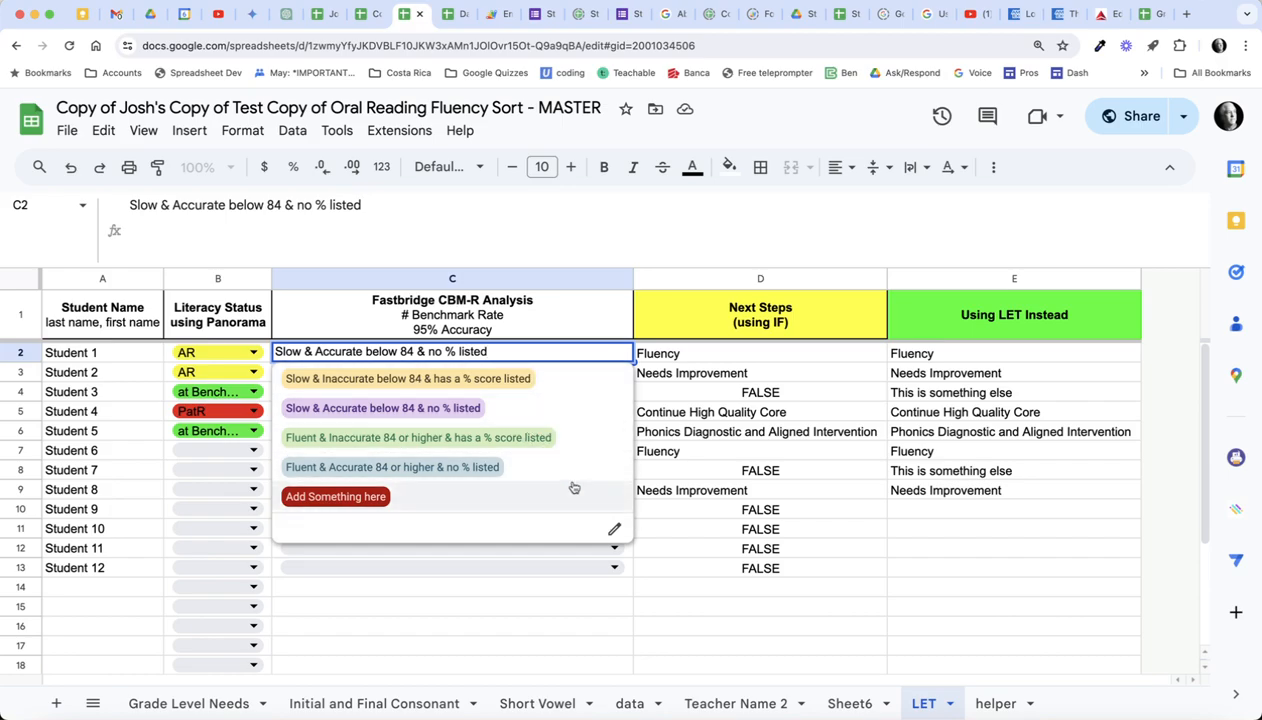
click(614, 529)
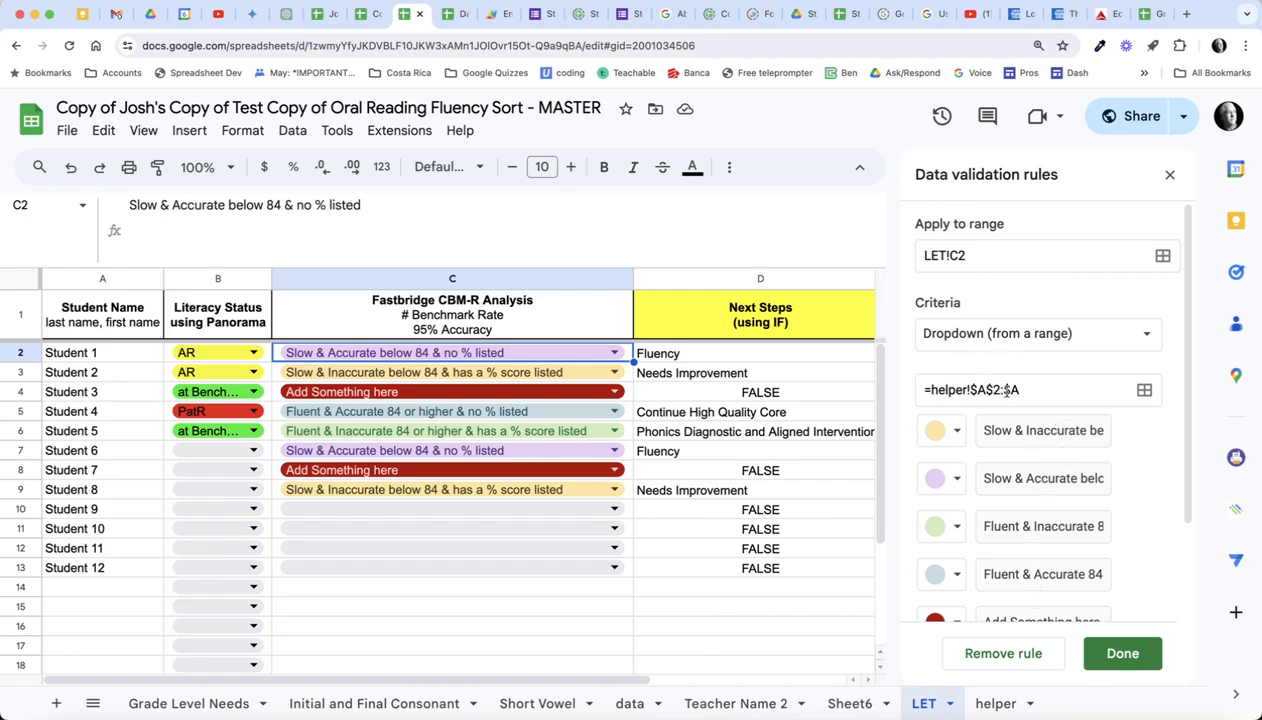
click(1120, 653)
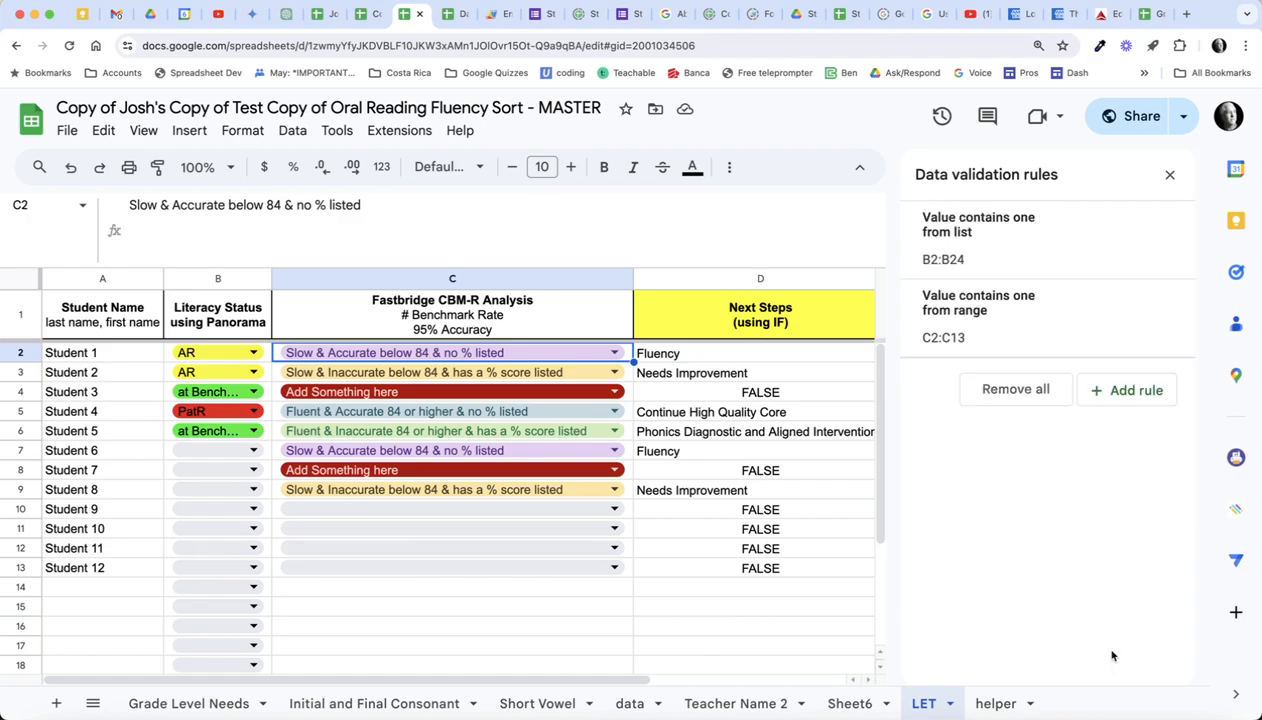
Step: In row 7 of the helper sheet, add the analysis "ANother Thing" with the next step "Another result"
click(990, 700)
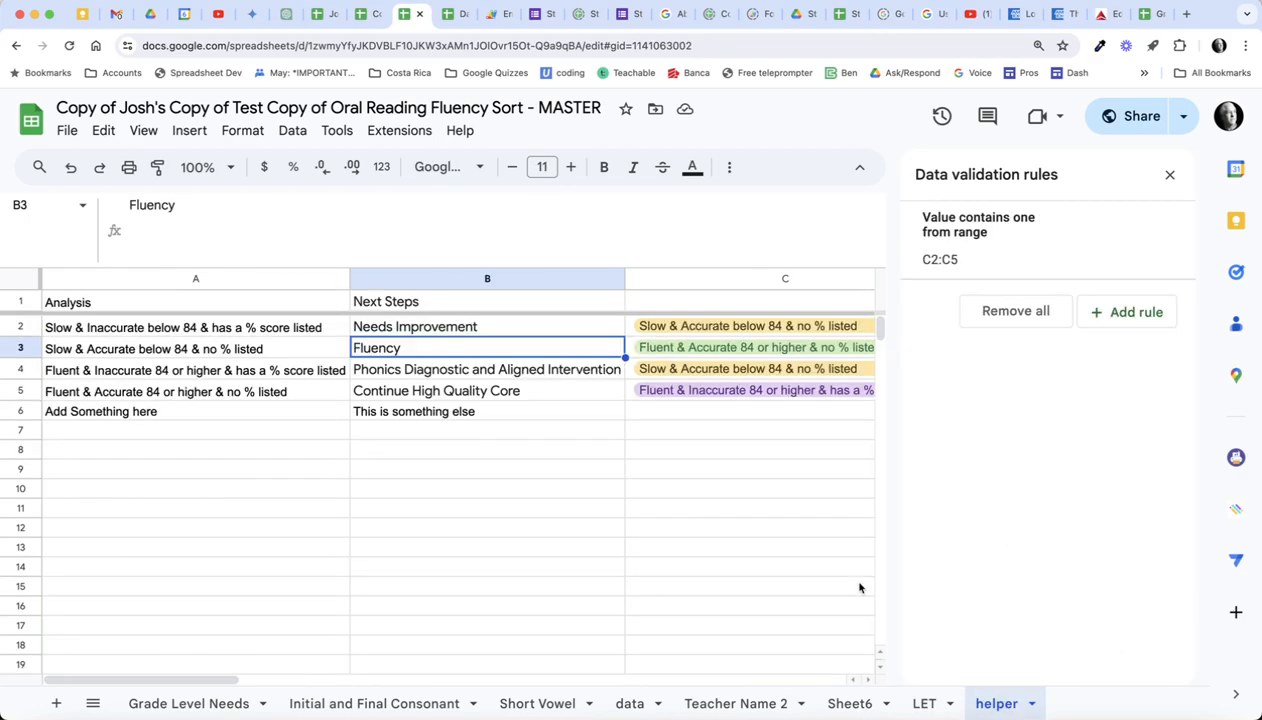
click(163, 430)
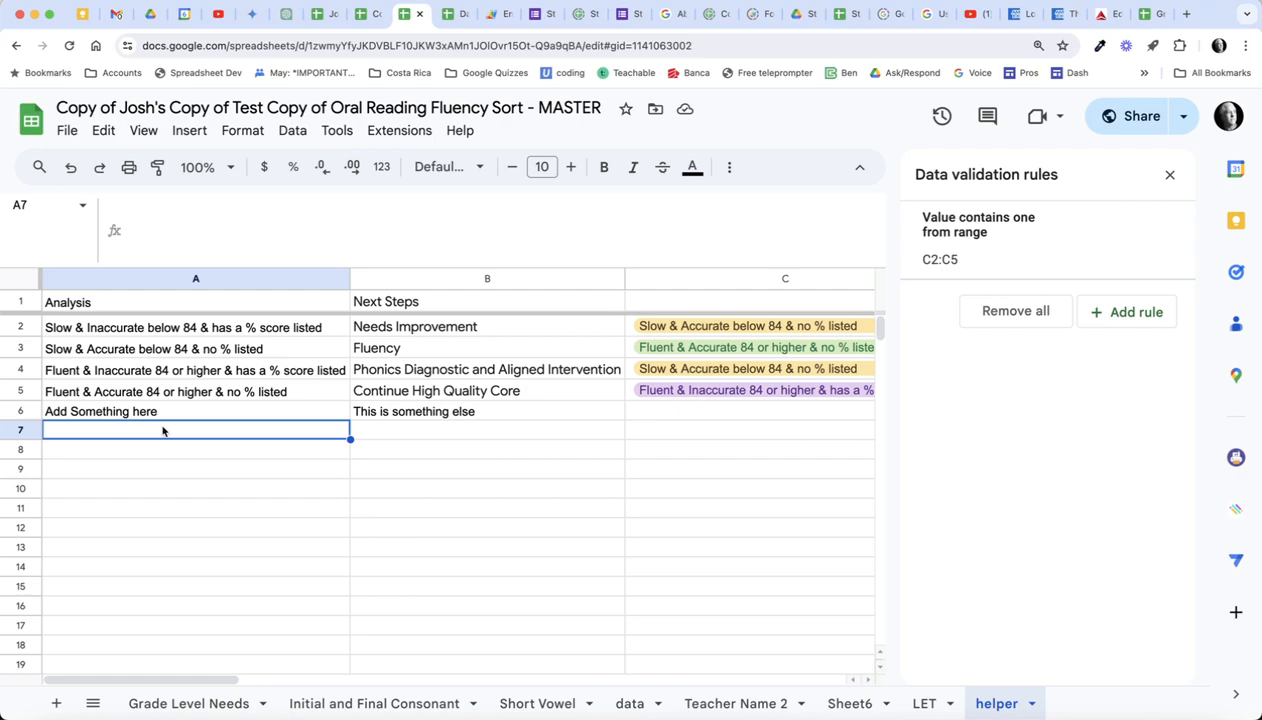
text(A)
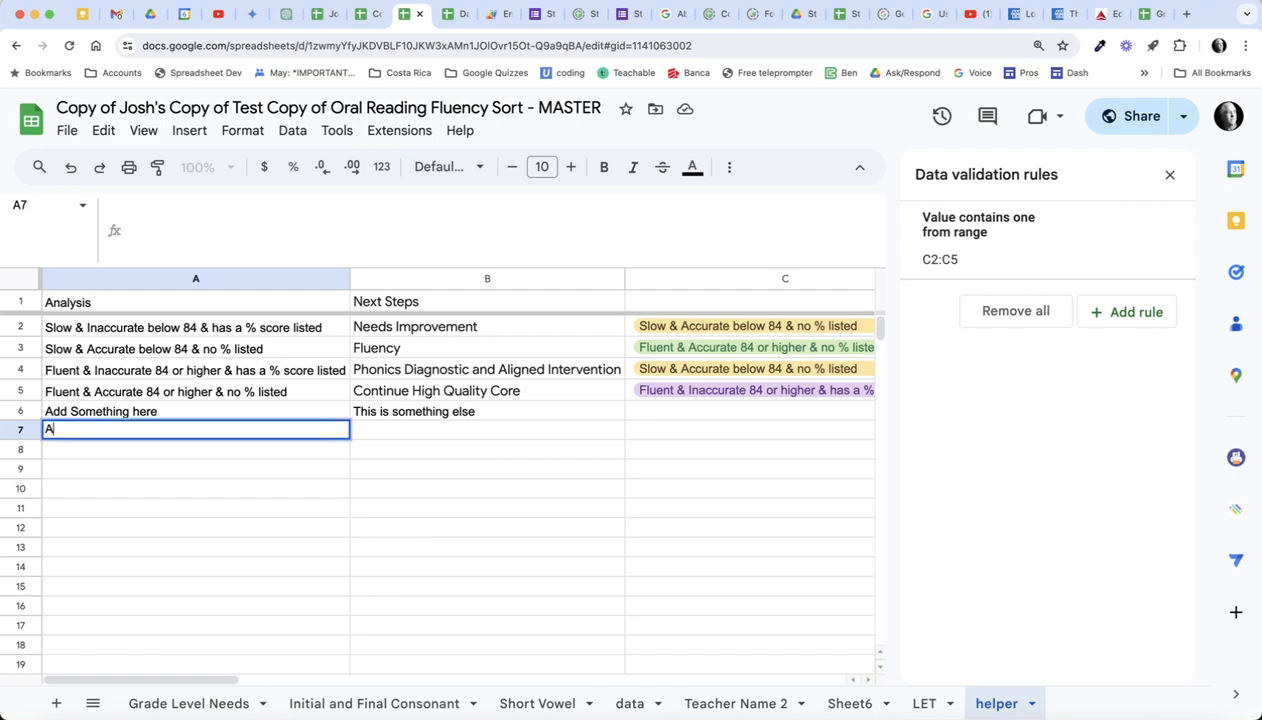
text(Nother Thing)
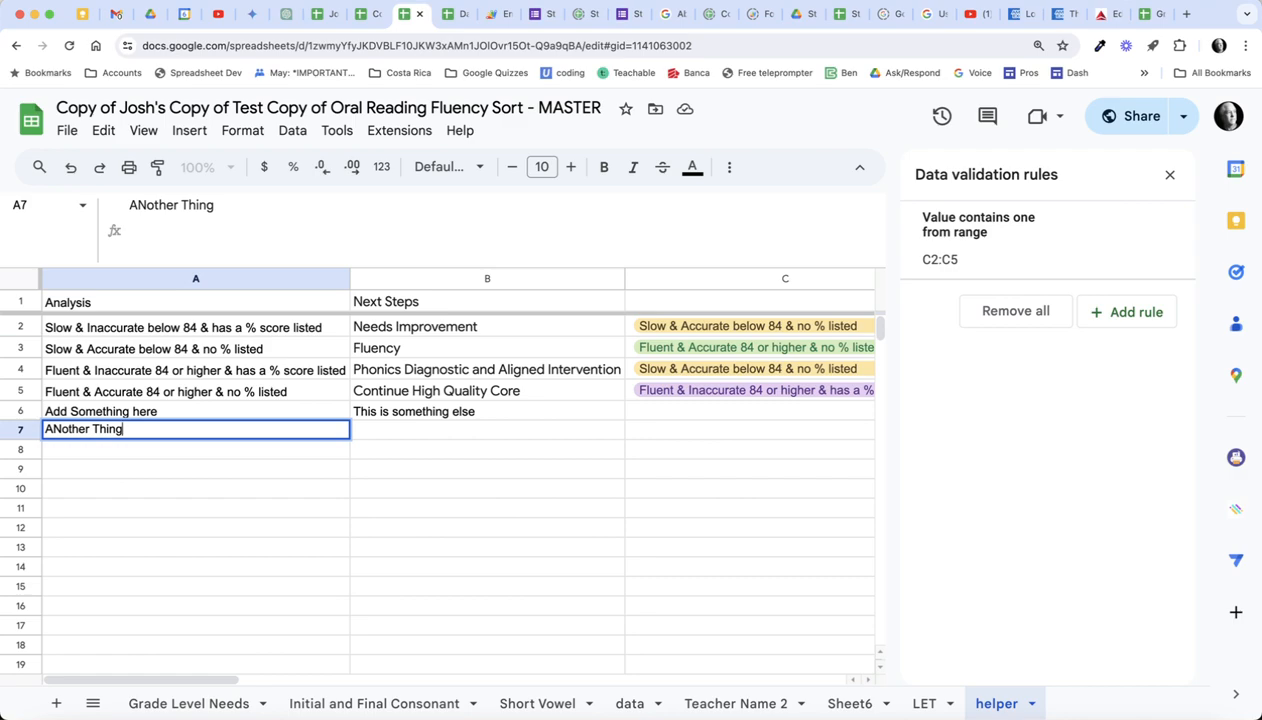
key(Tab)
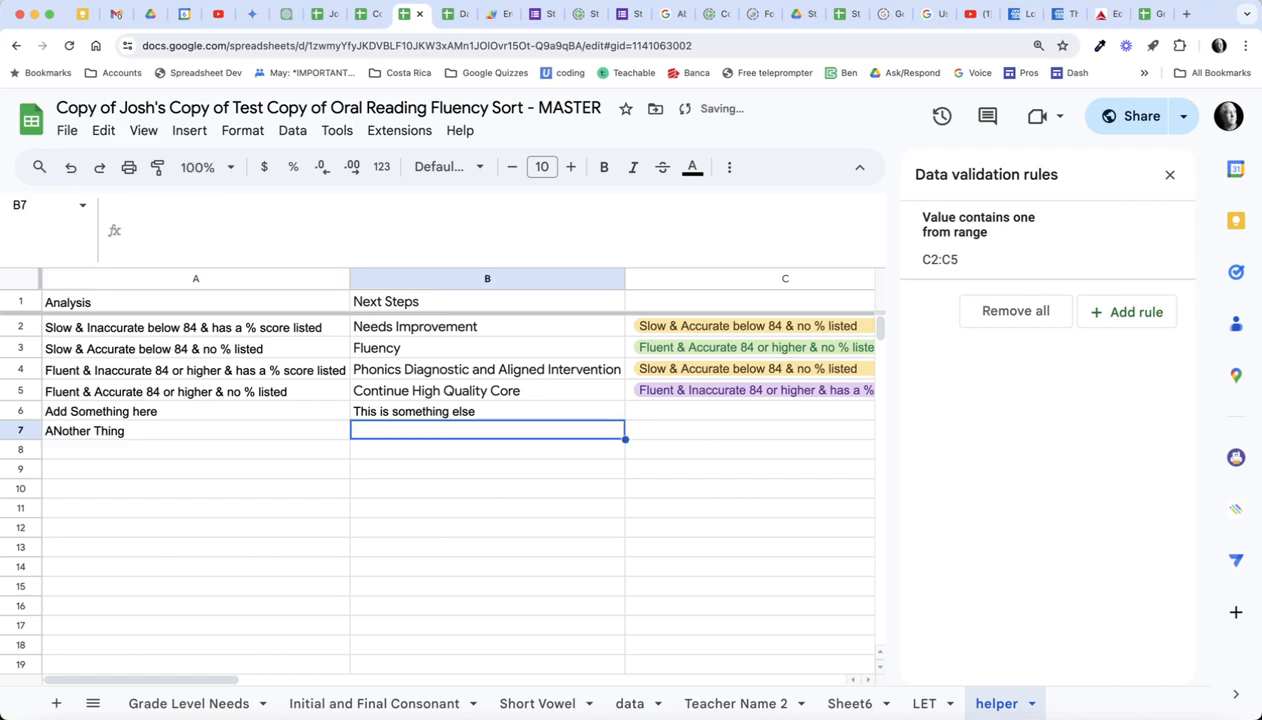
text(Another re)
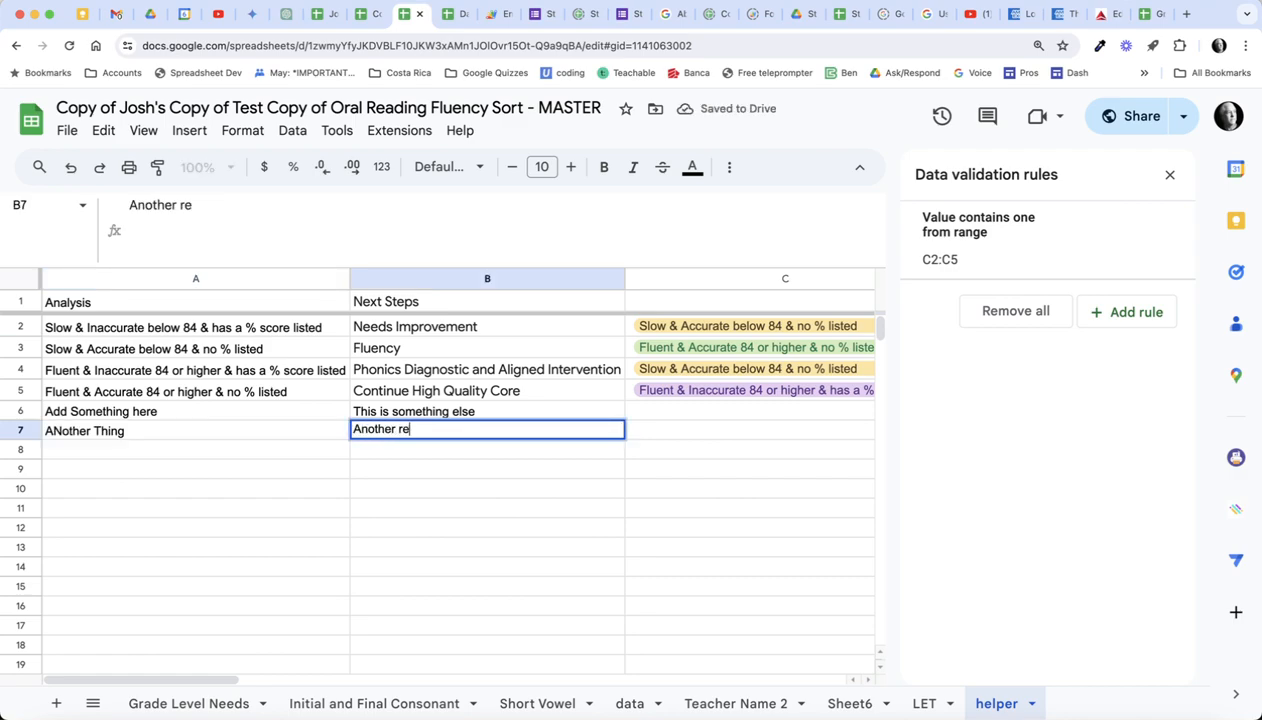
text(sut)
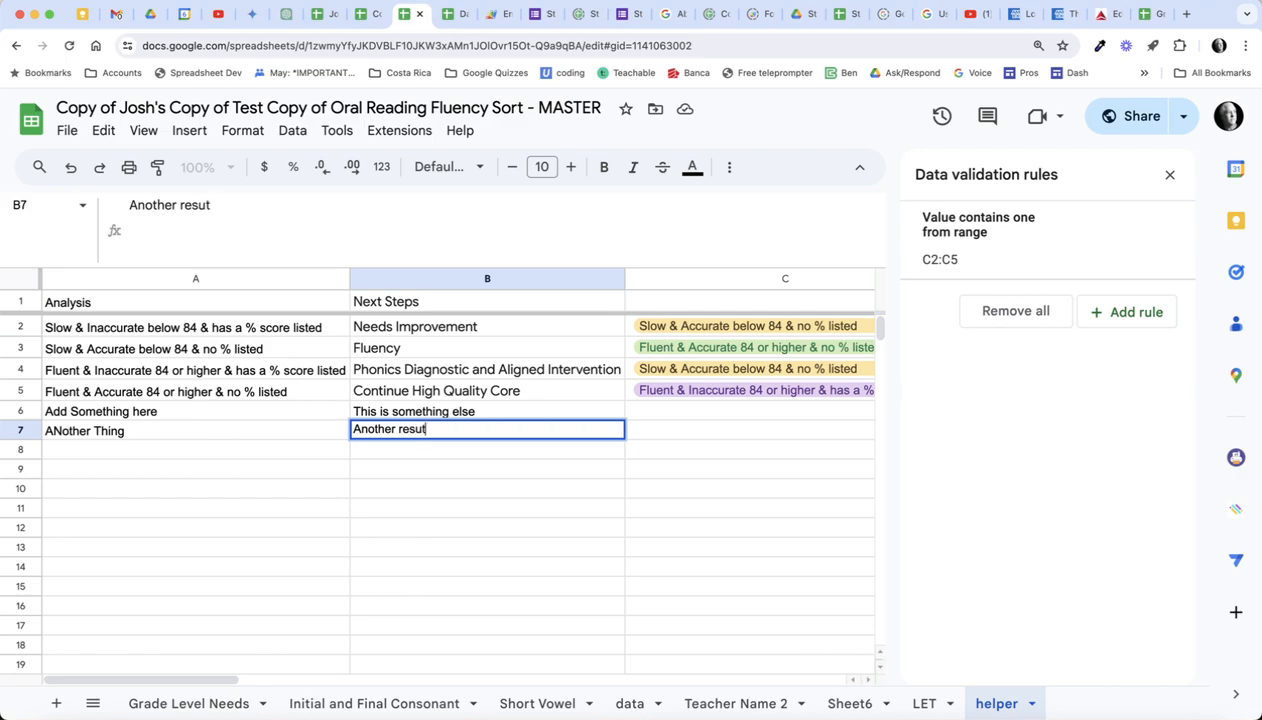
key(BackSpace)
text(lt)
key(Return)
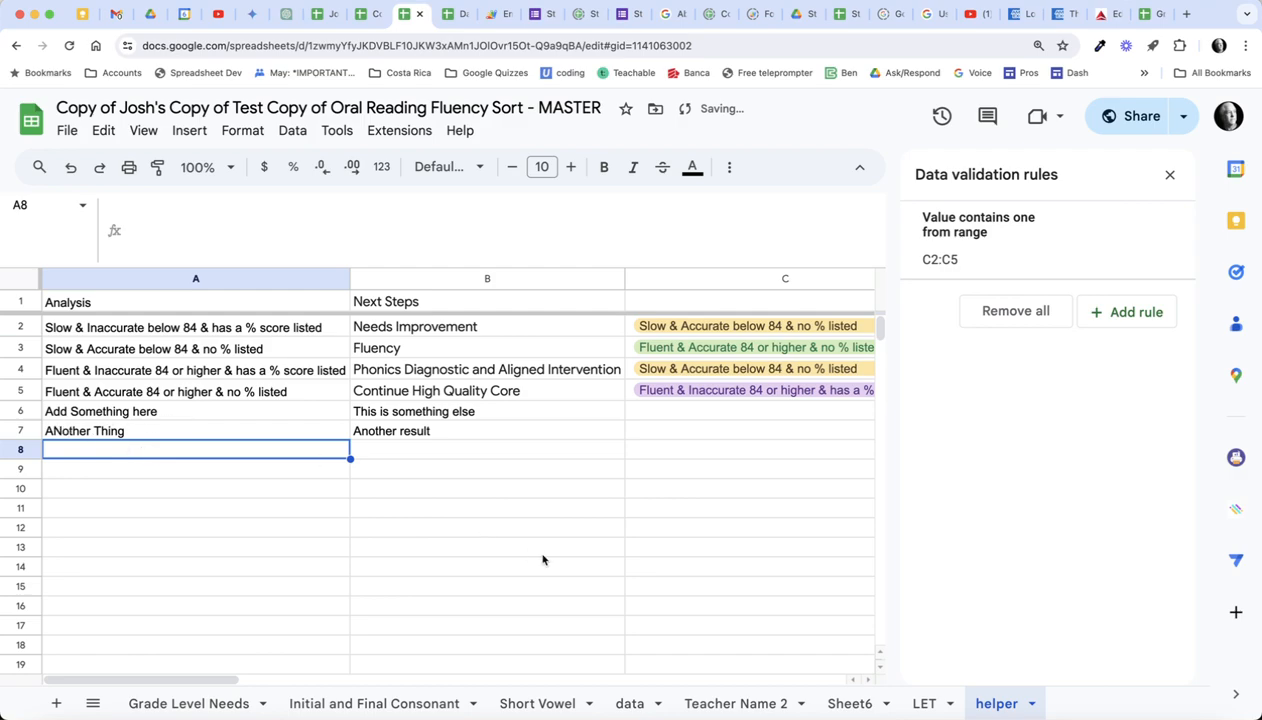
Step: On the LET sheet, choose "ANother Thing" as Student 8's analysis and close the data validation rules
click(924, 705)
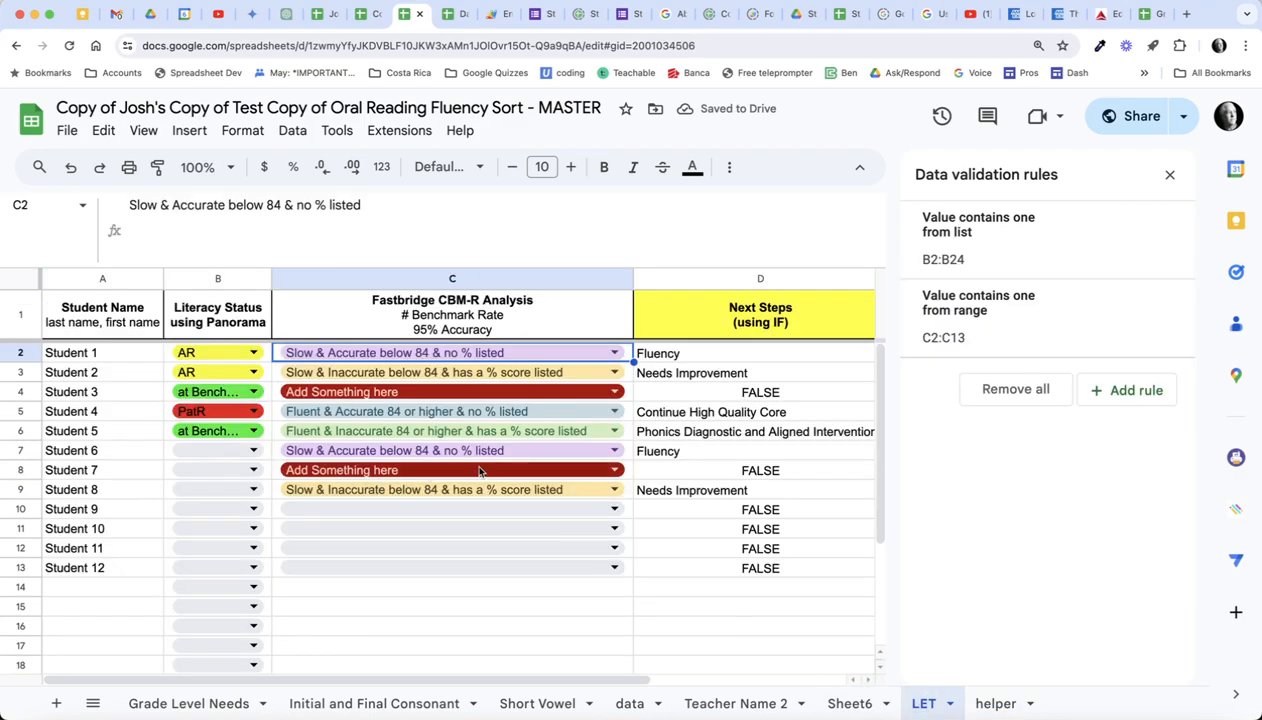
click(617, 494)
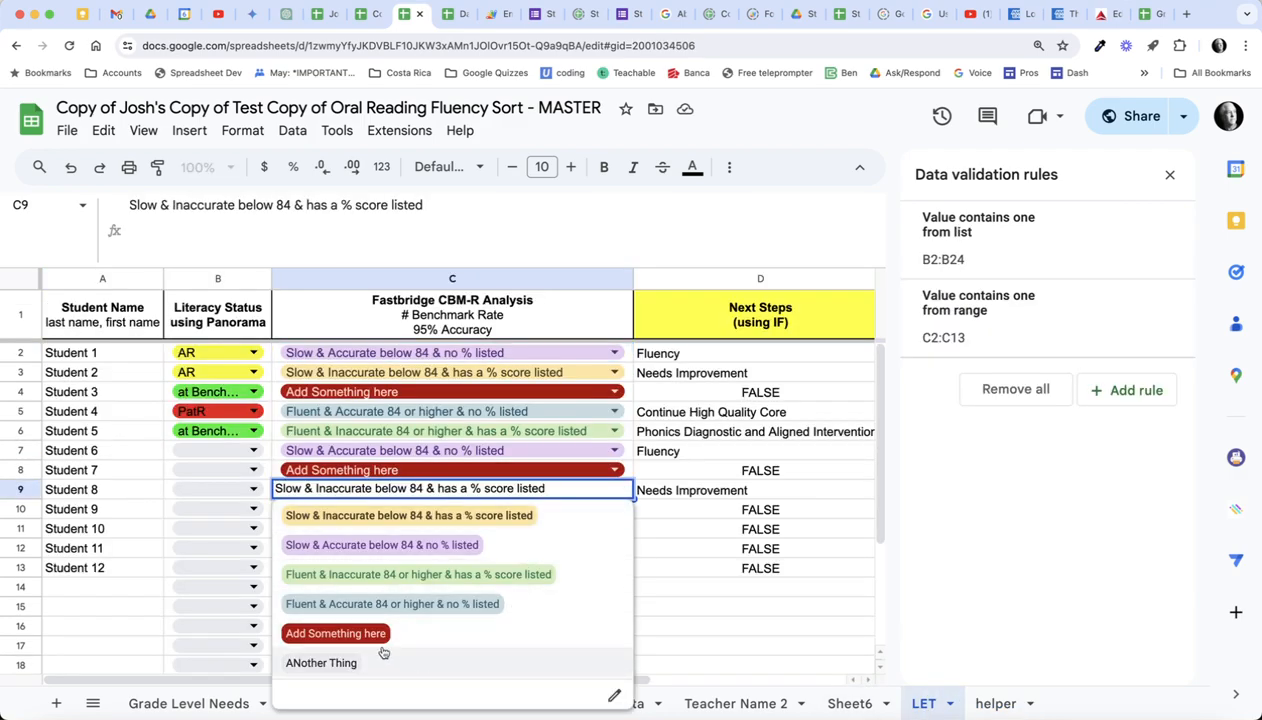
click(337, 661)
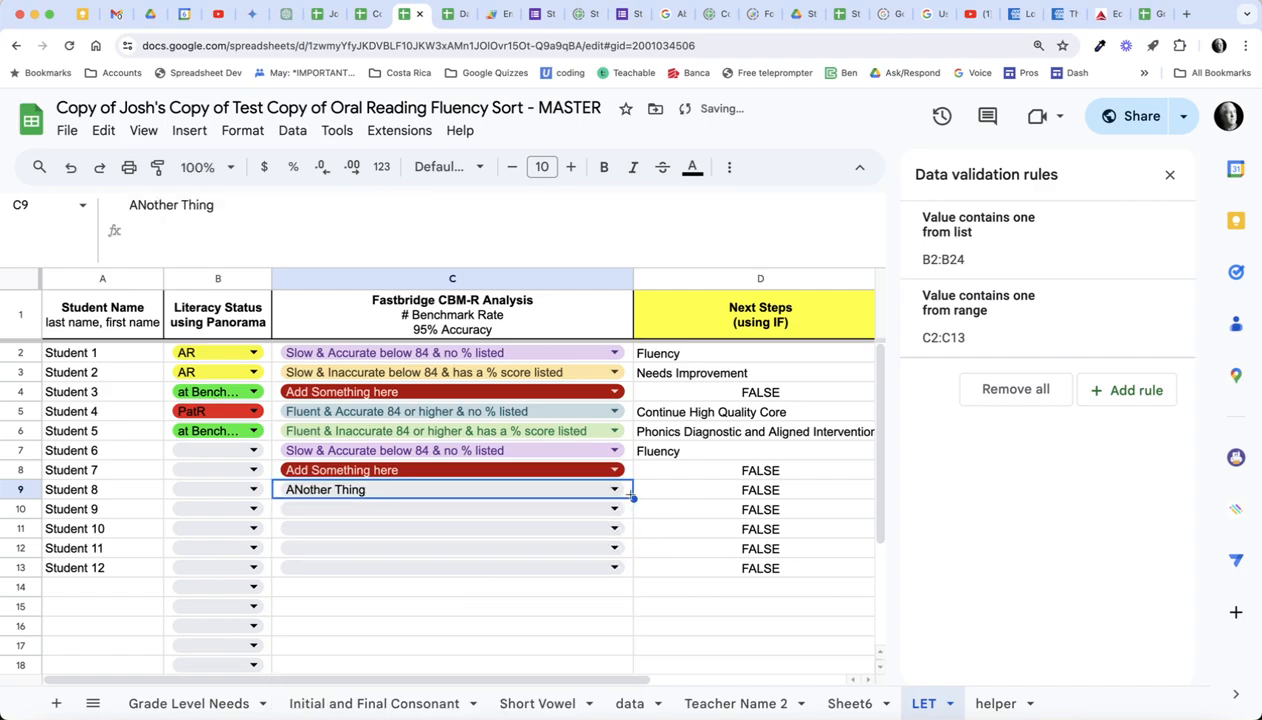
scroll(723, 508, right, 3)
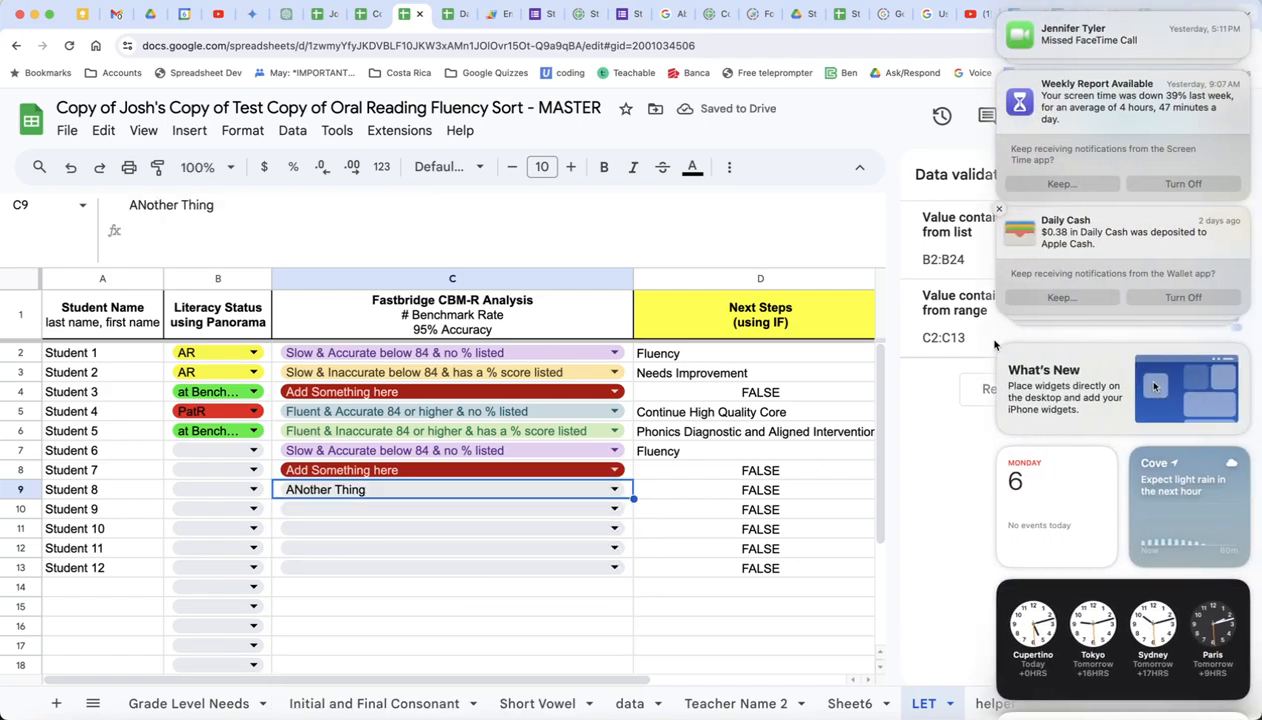
click(995, 345)
click(1169, 174)
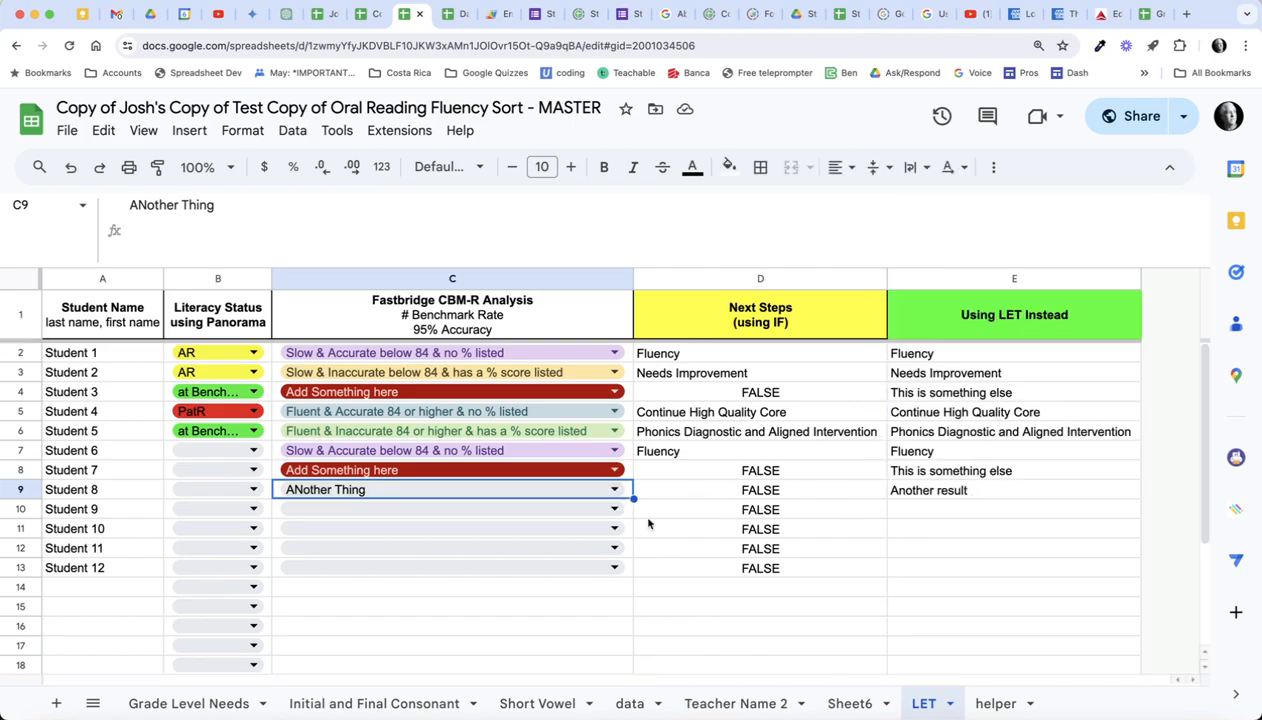
Step: Check the IF formula in D9 and clear the existing LET formula from E2
click(761, 488)
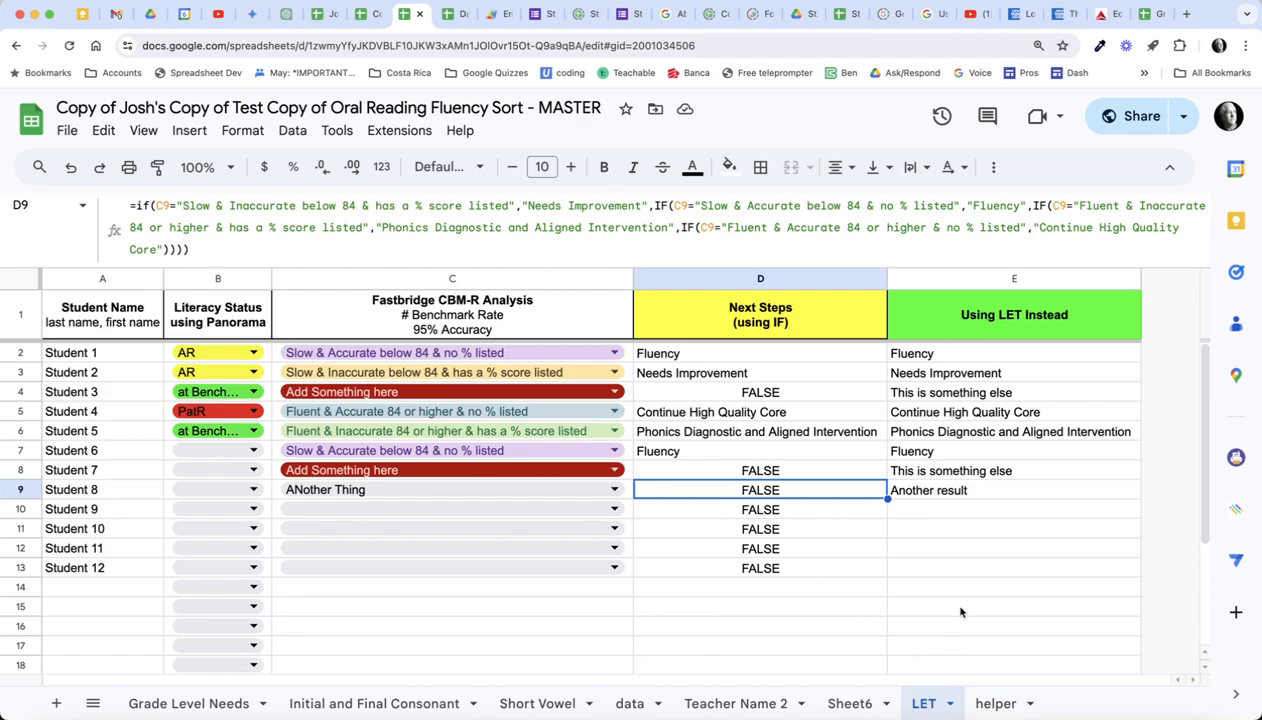
click(971, 355)
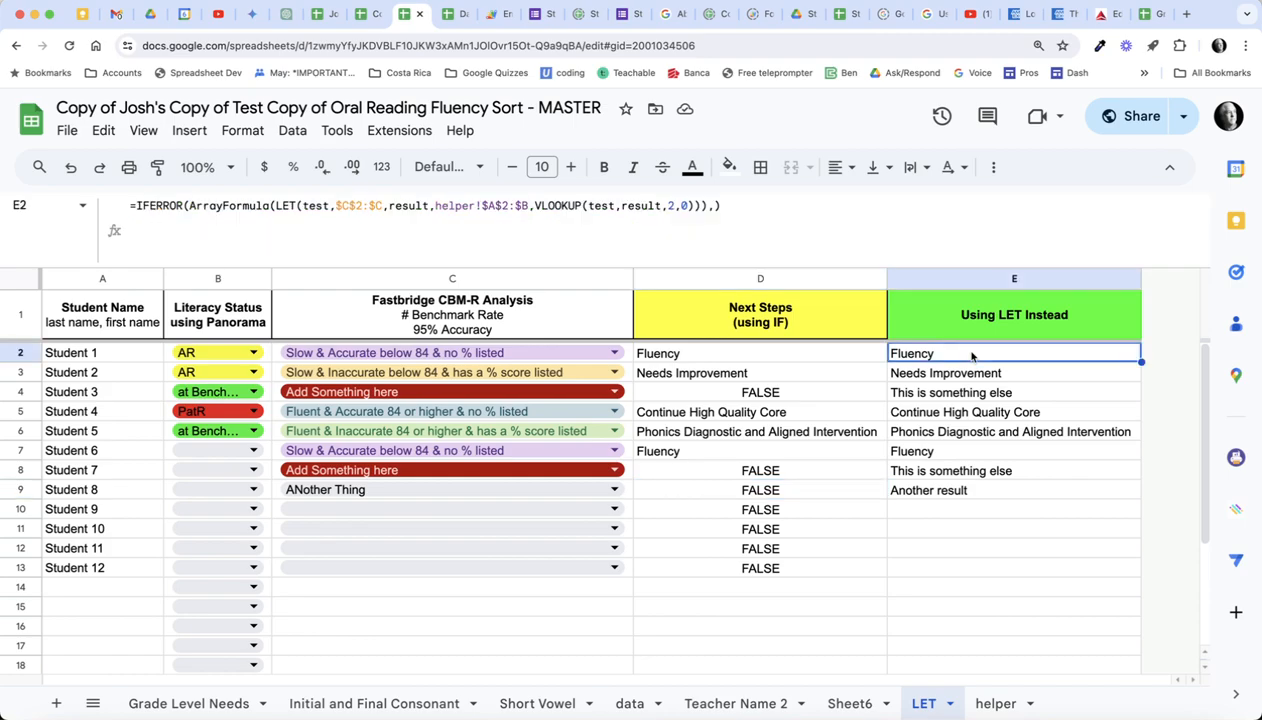
key(Delete)
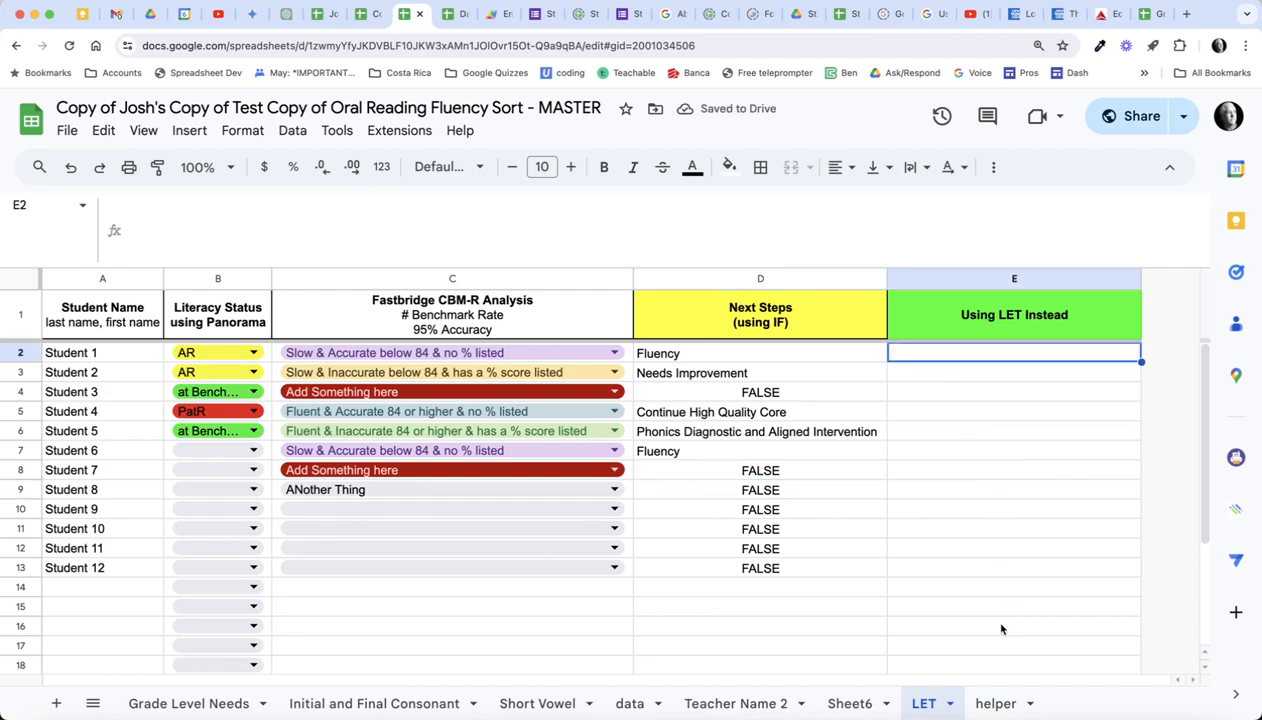
Step: Compare the nested IF formula in D2 with the Analysis and Next Steps pairs on the helper sheet
click(988, 703)
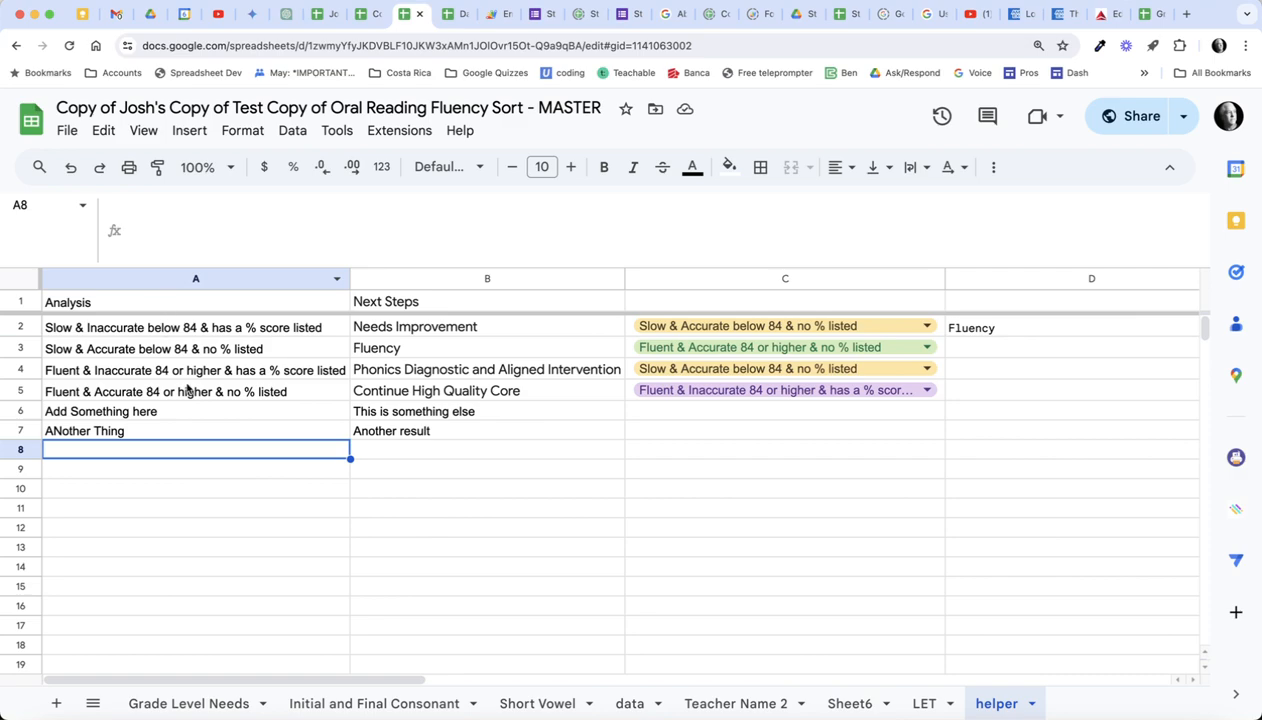
click(925, 704)
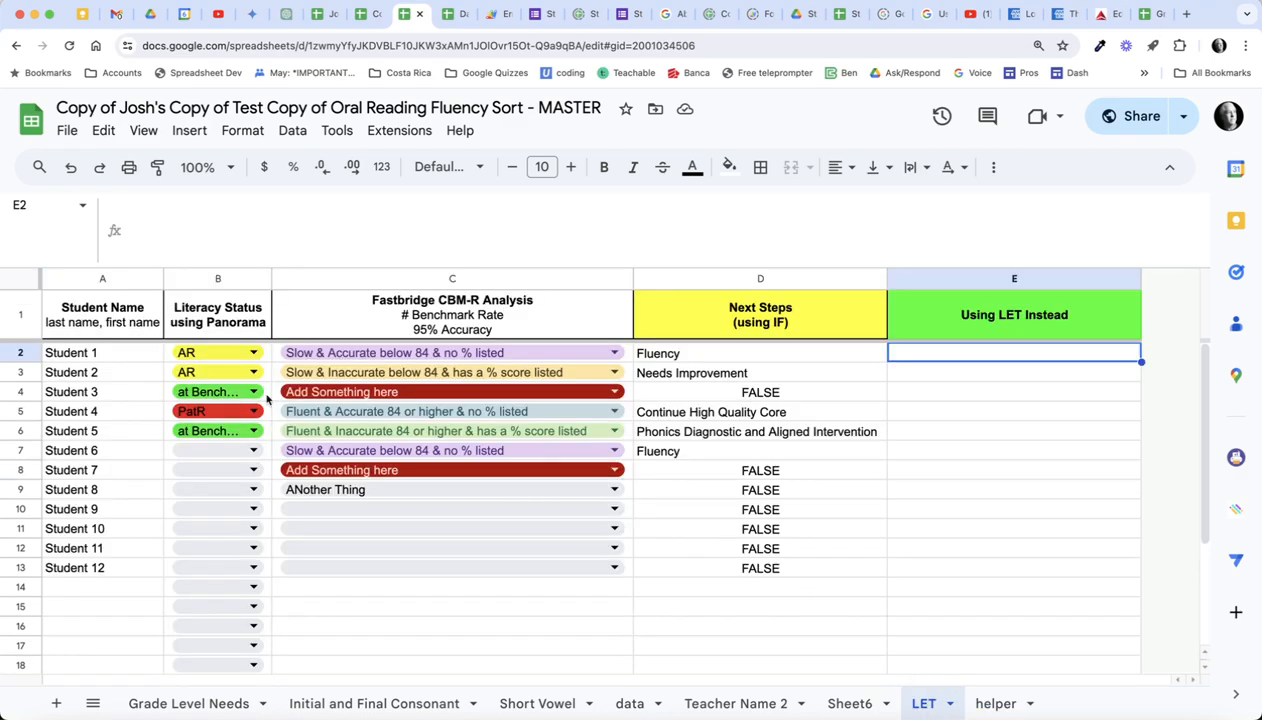
click(749, 360)
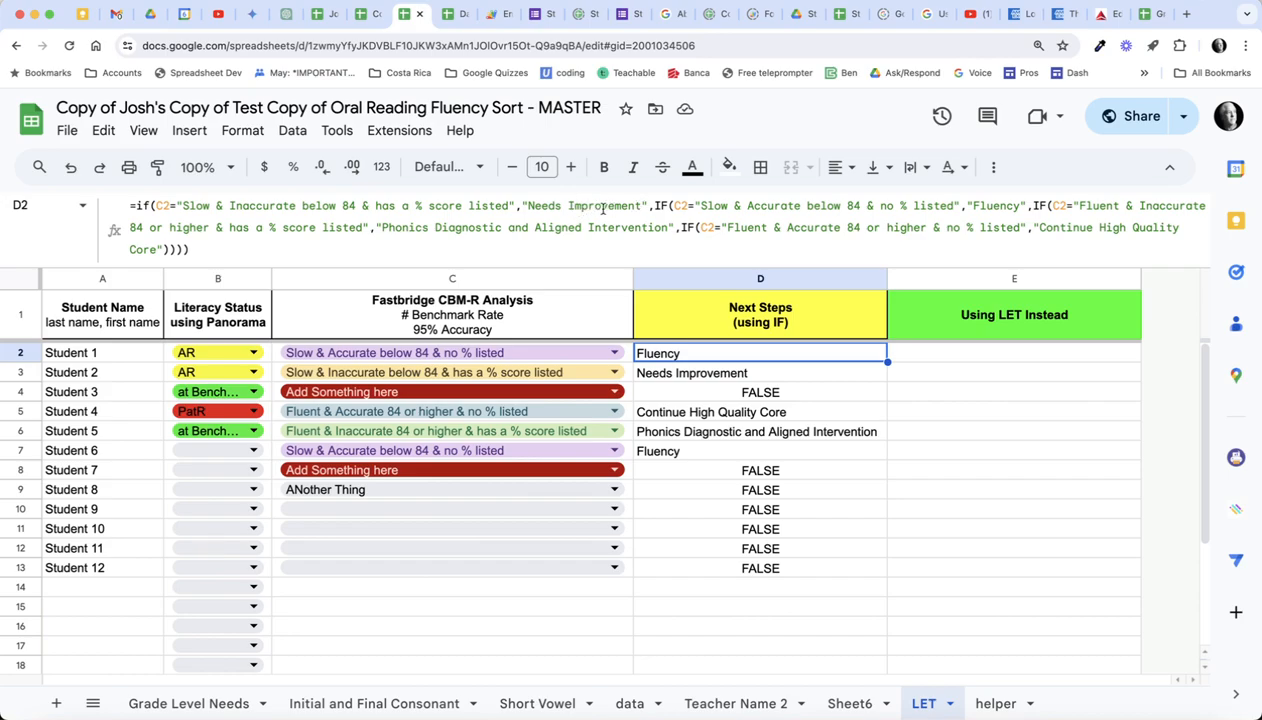
click(993, 705)
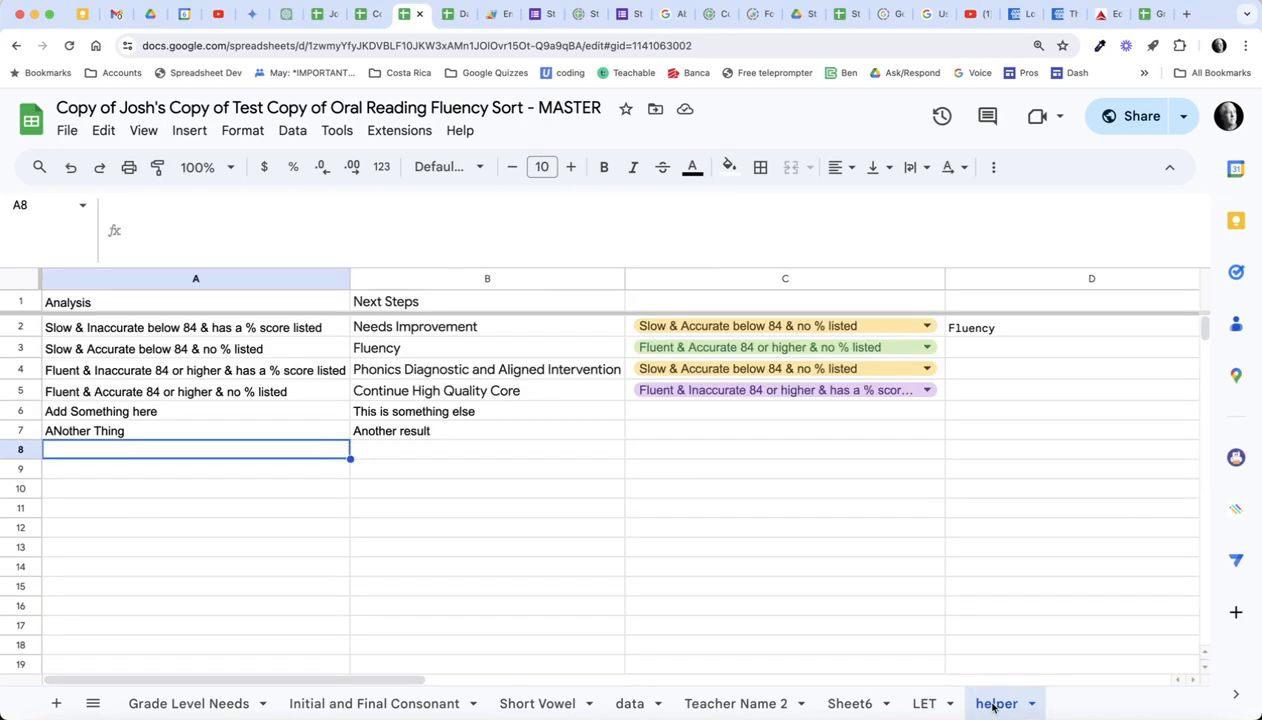
click(243, 329)
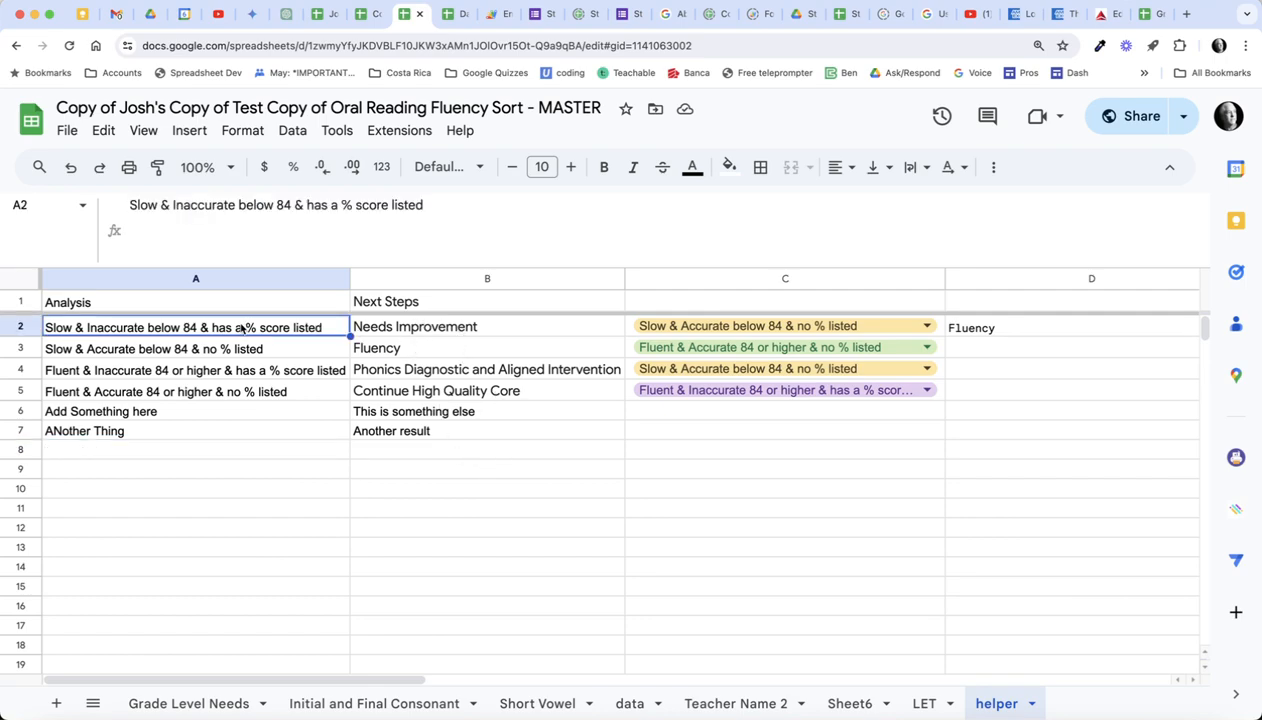
click(497, 334)
click(922, 702)
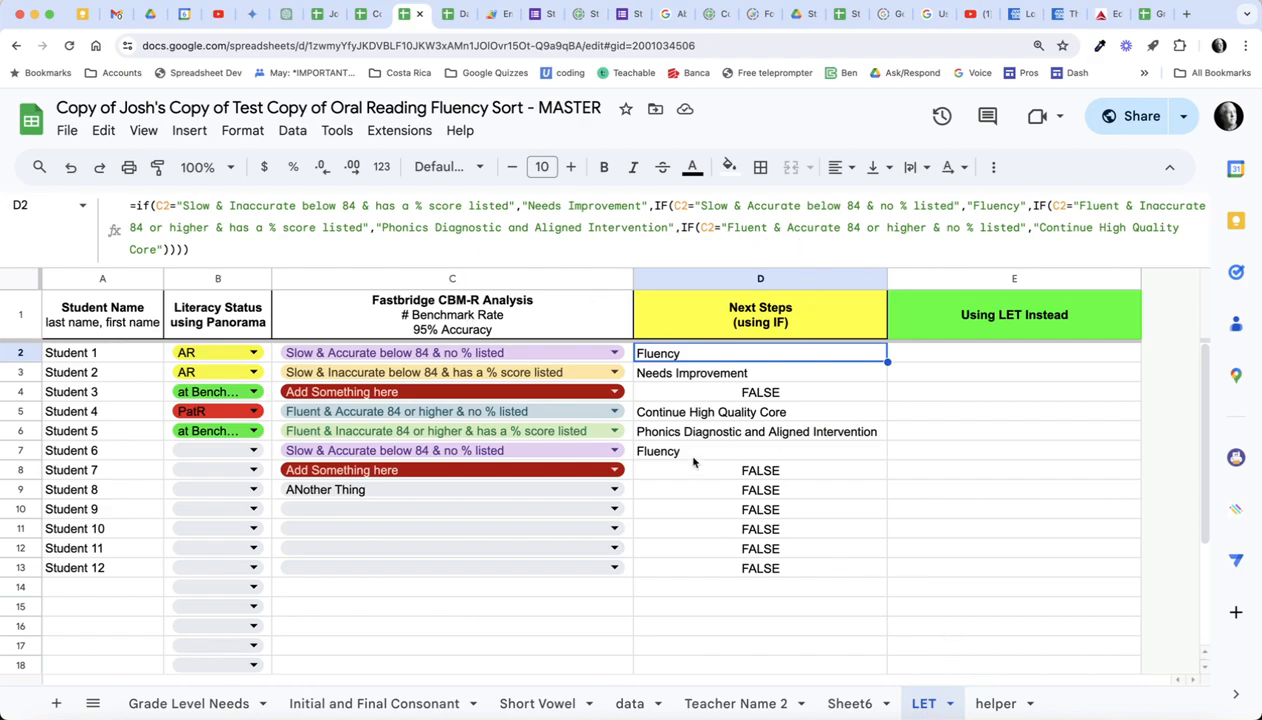
double_click(1000, 704)
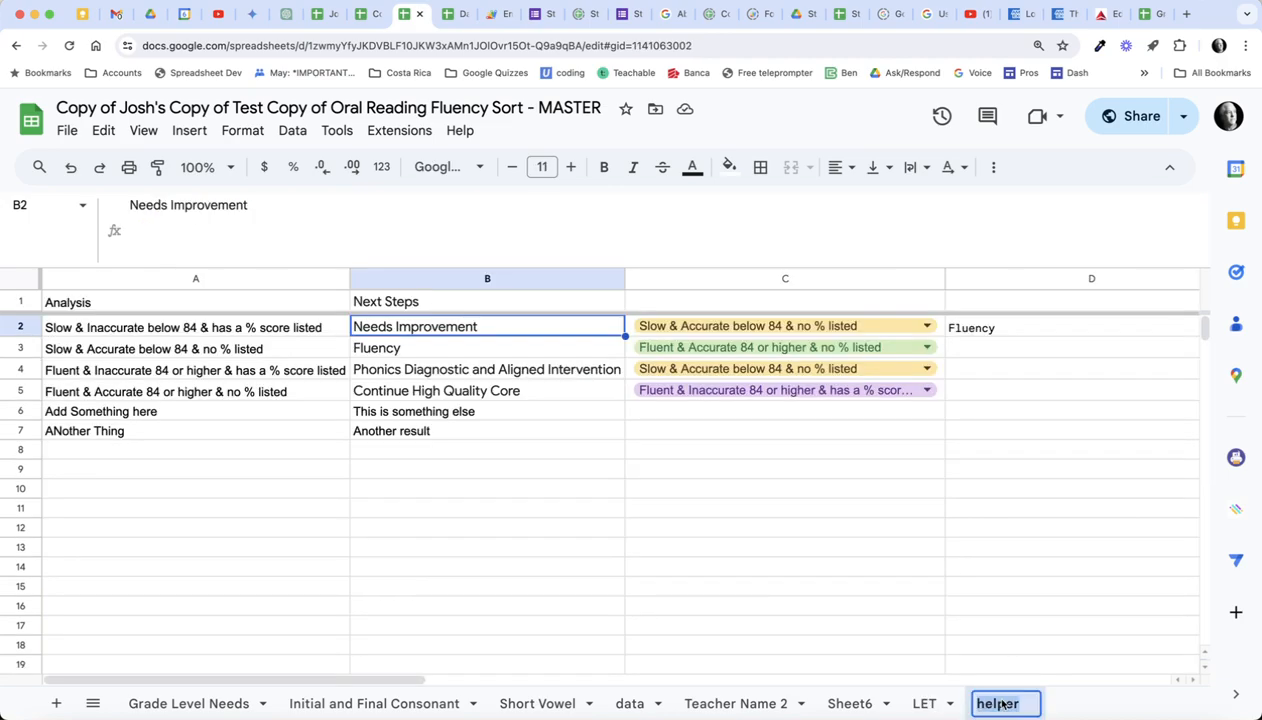
click(924, 703)
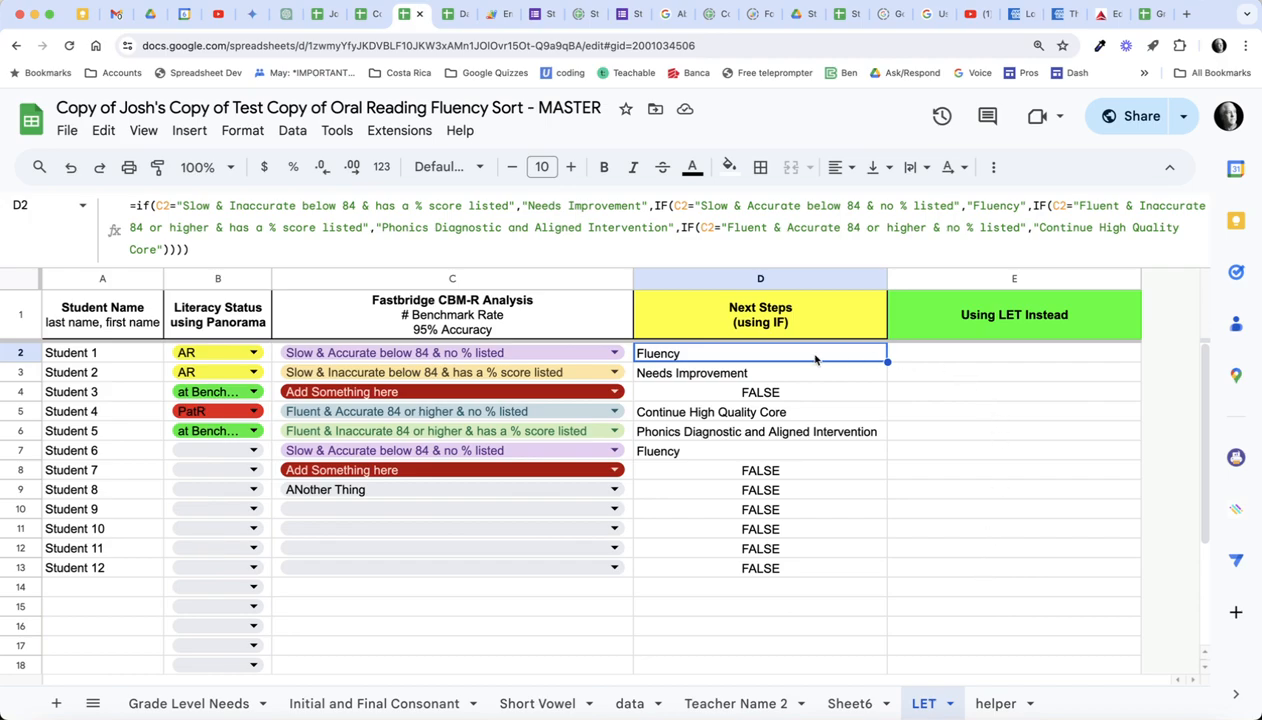
Step: Start a LET formula in E2 that defines the name test as the analysis range C2:C
click(956, 358)
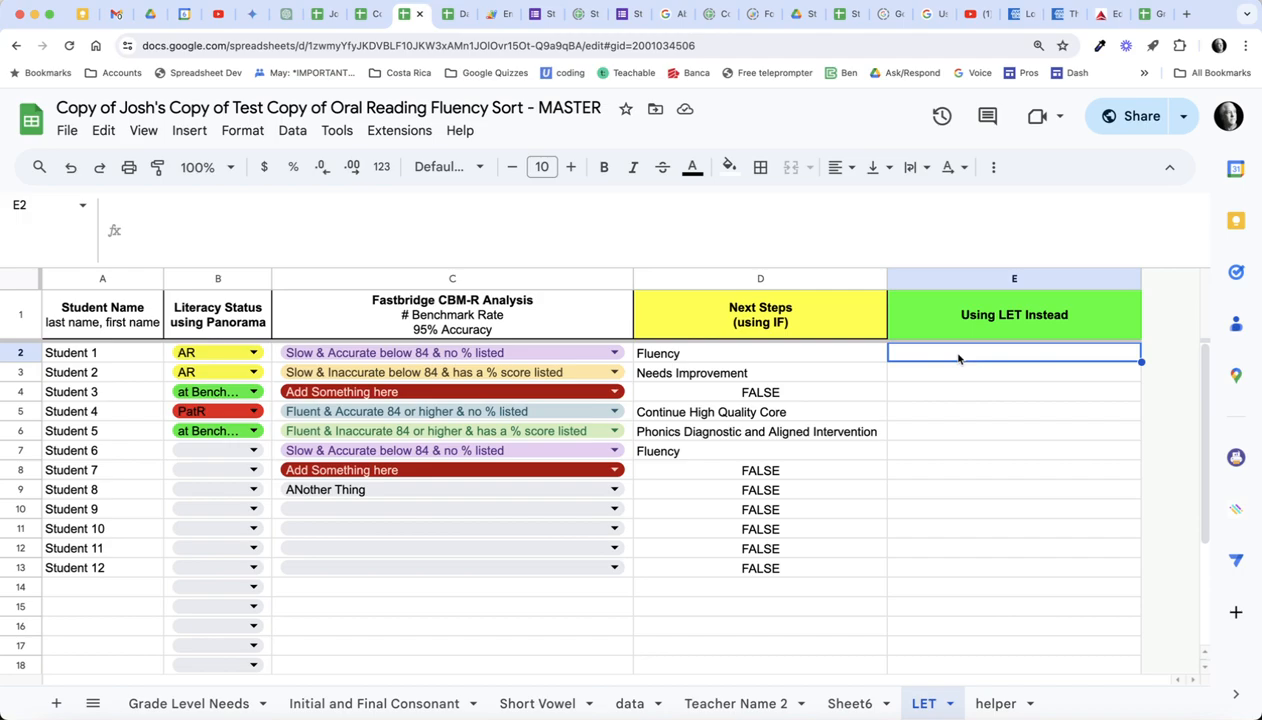
text(=let)
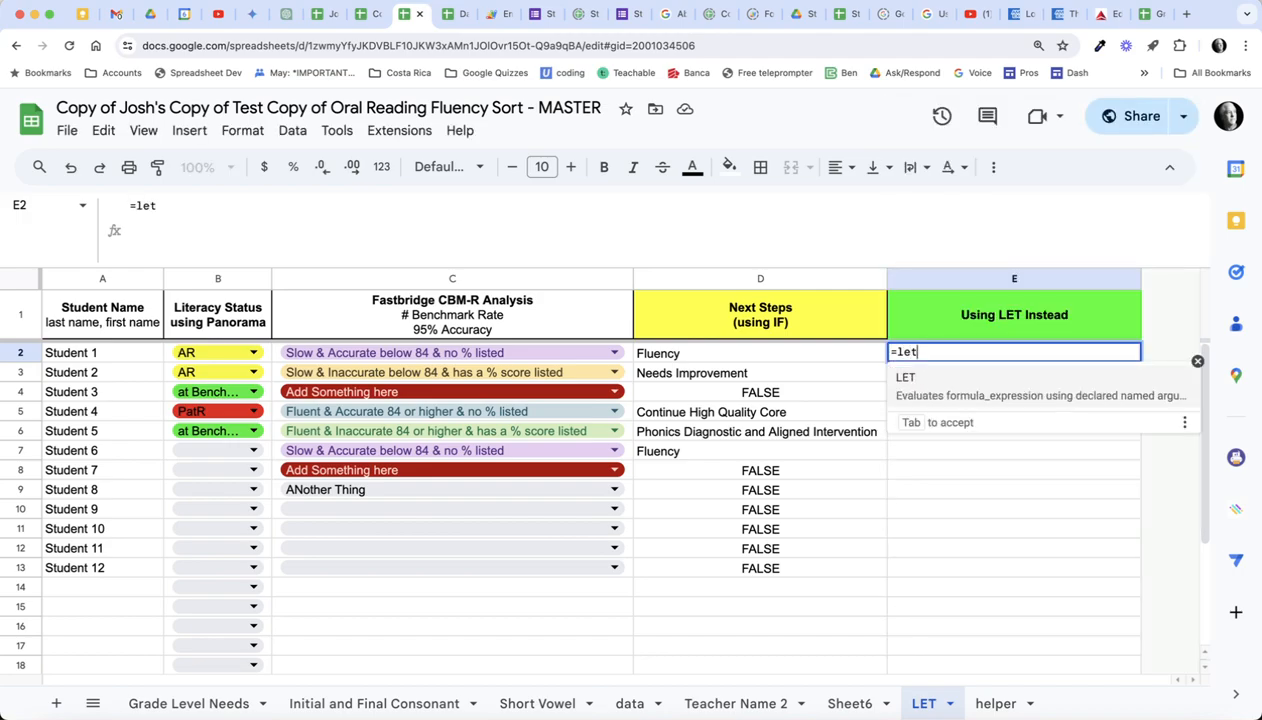
click(922, 386)
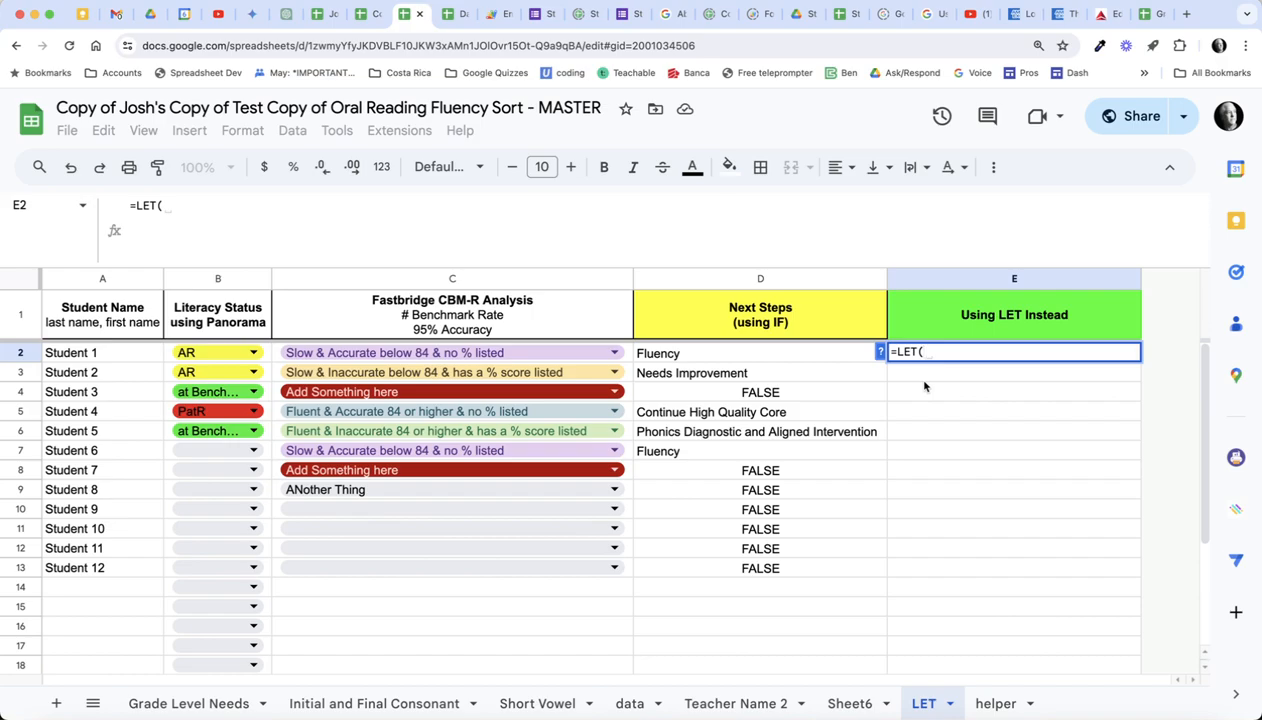
text(test)
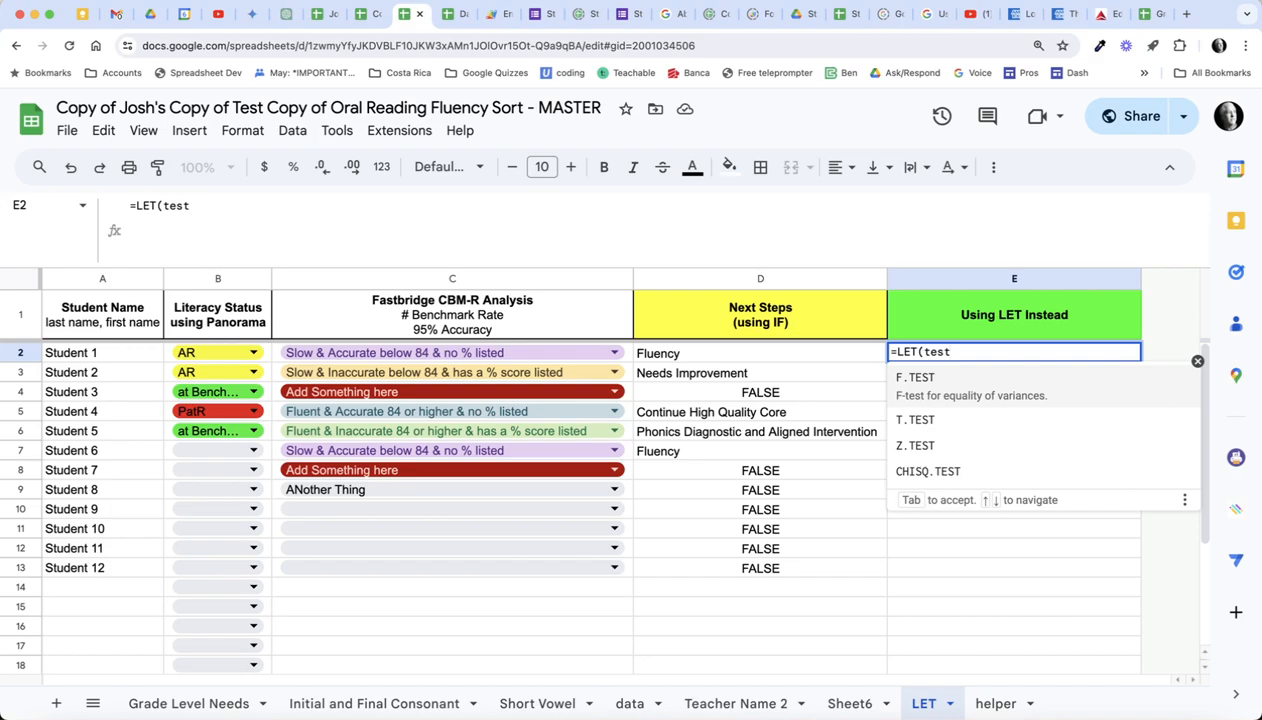
text(,)
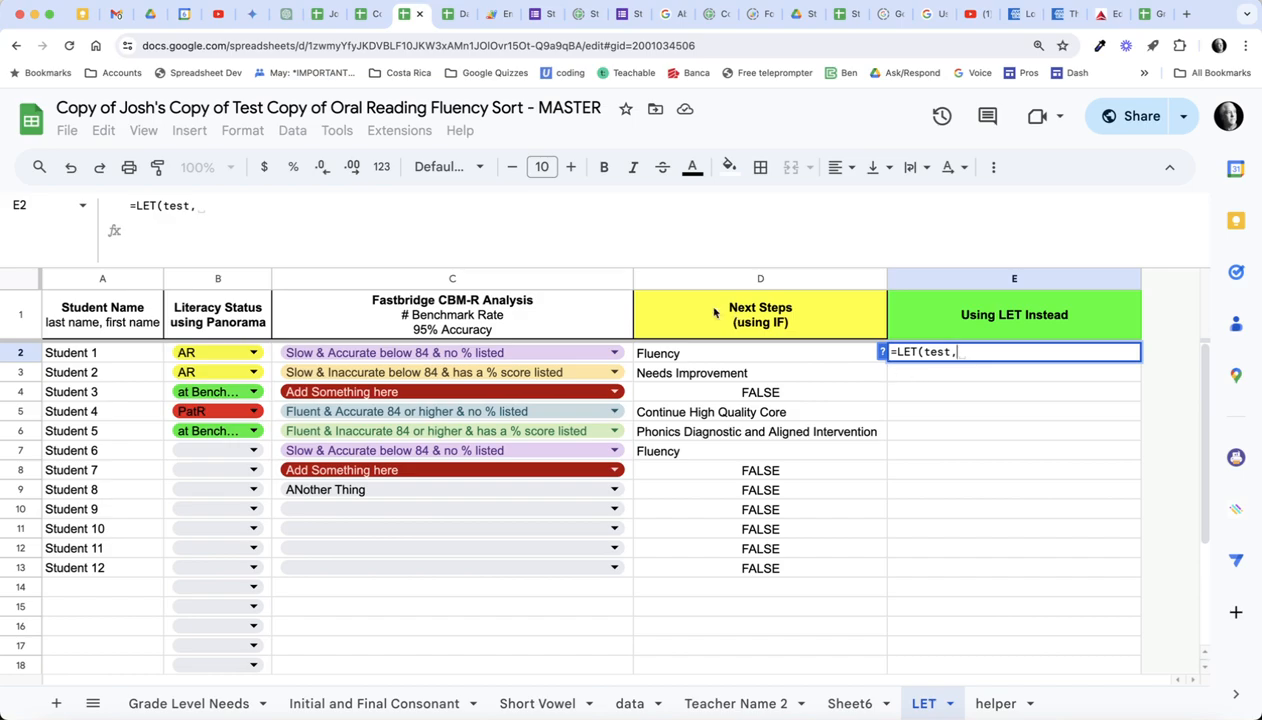
drag(620, 352, 620, 584)
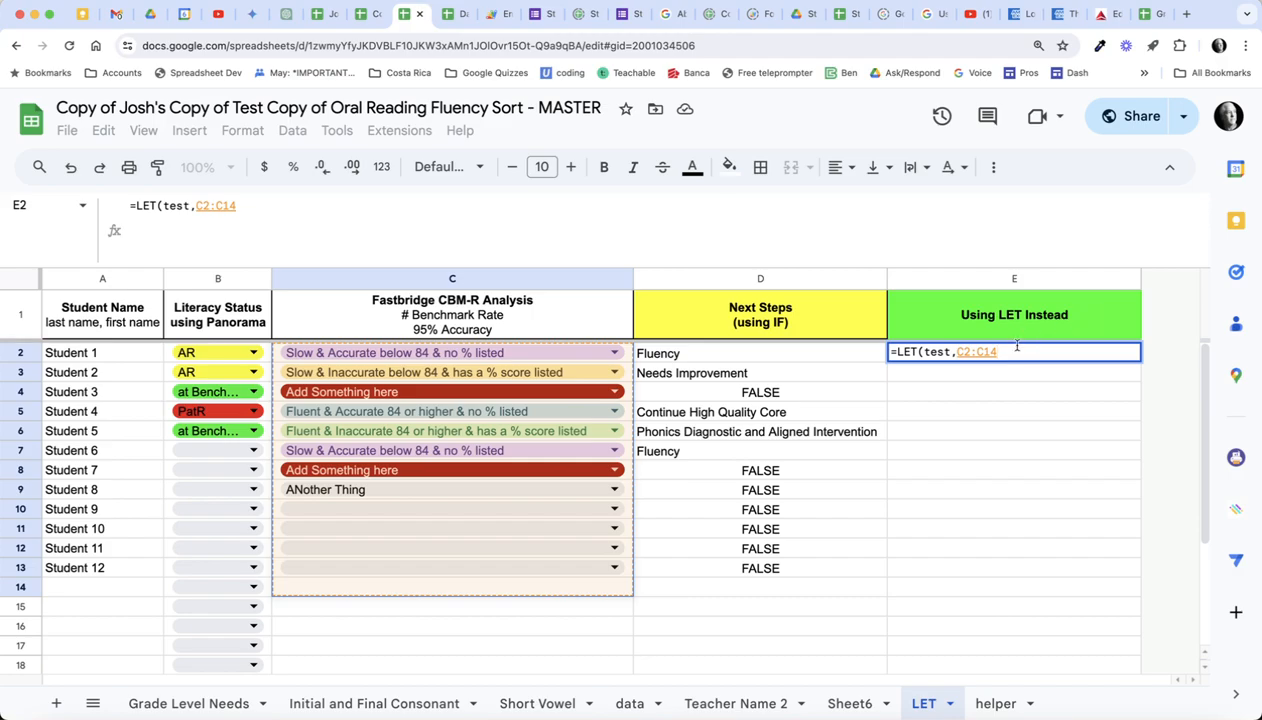
key(BackSpace)
key(BackSpace)
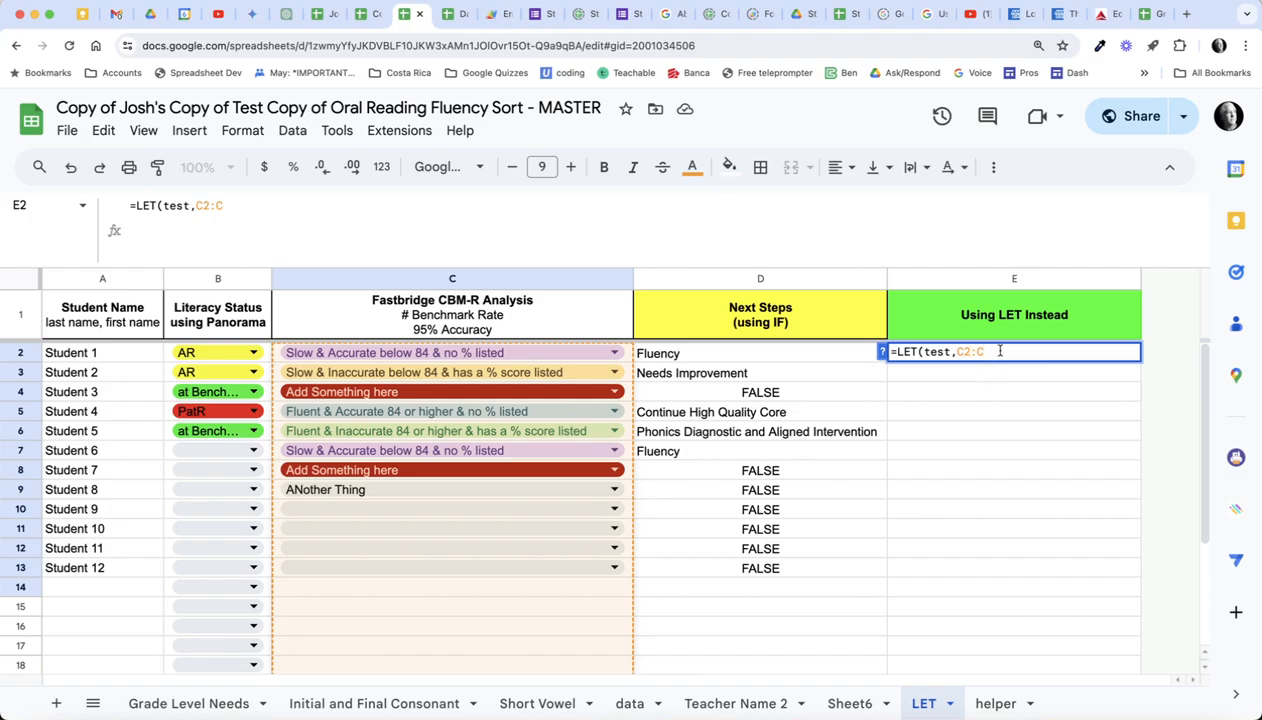
text(,)
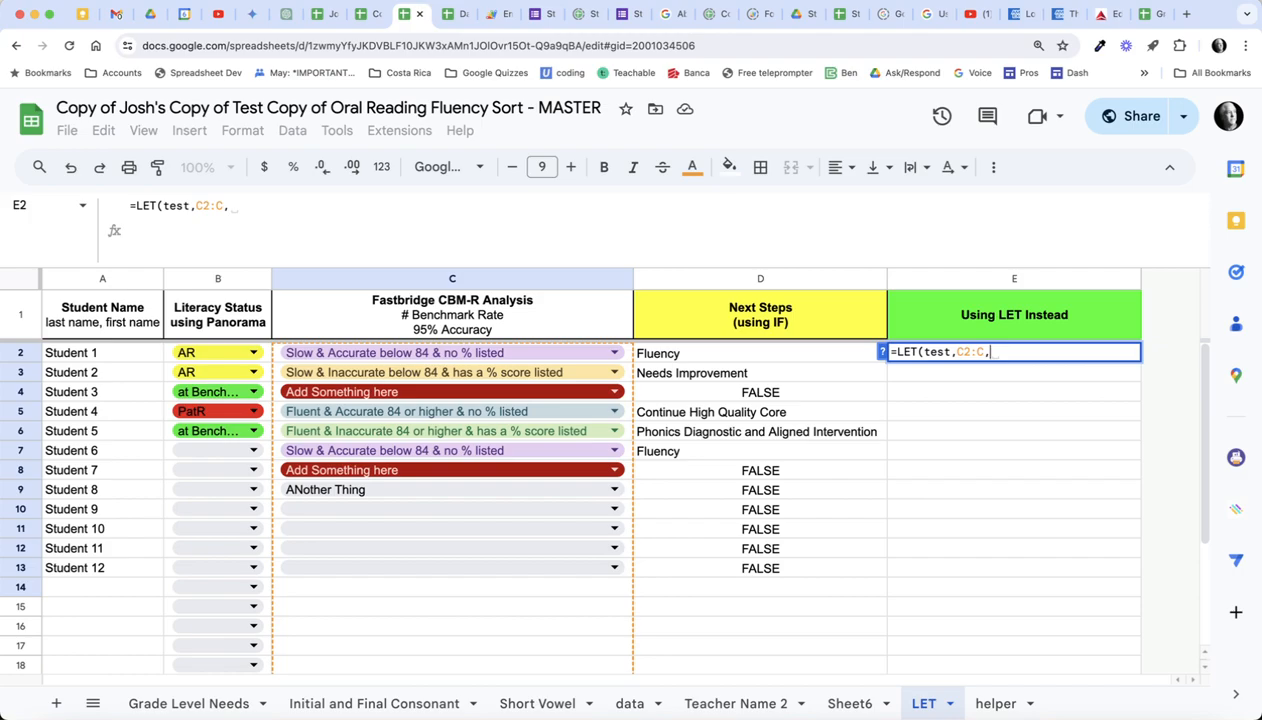
Step: Define a second LET name, result, as helper!A2:B and return to the LET sheet
text(resul)
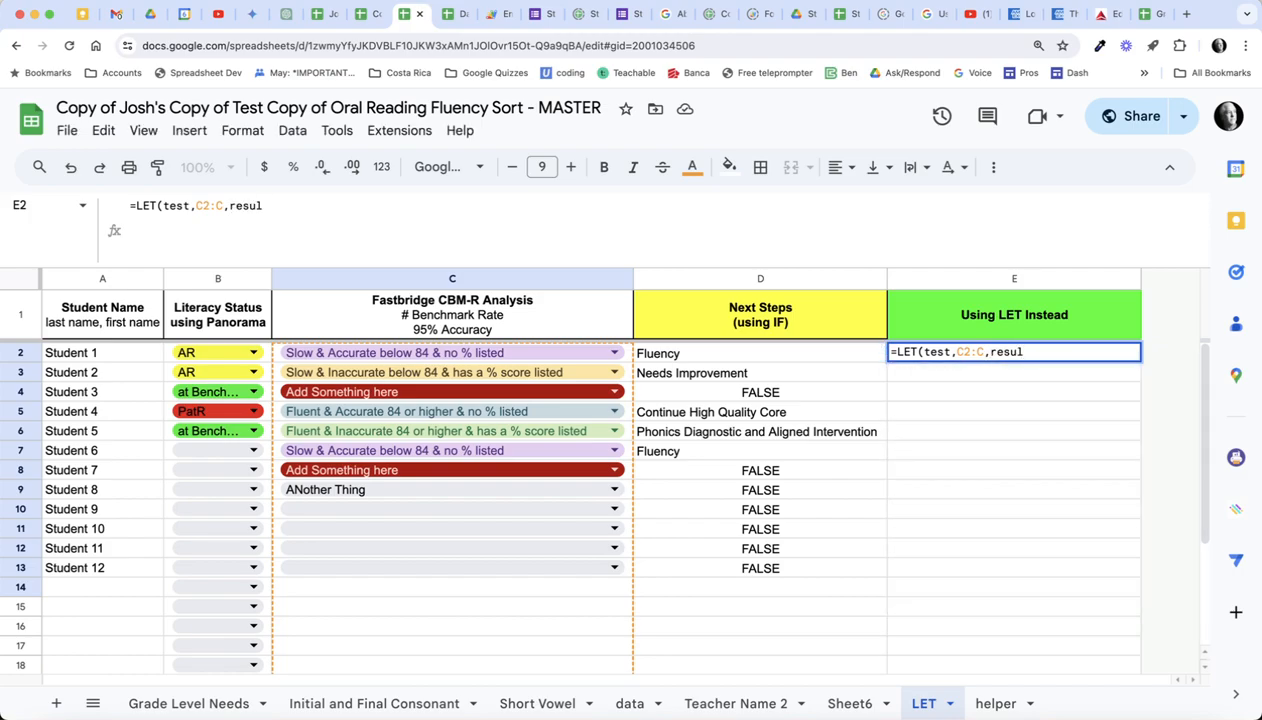
text(t,)
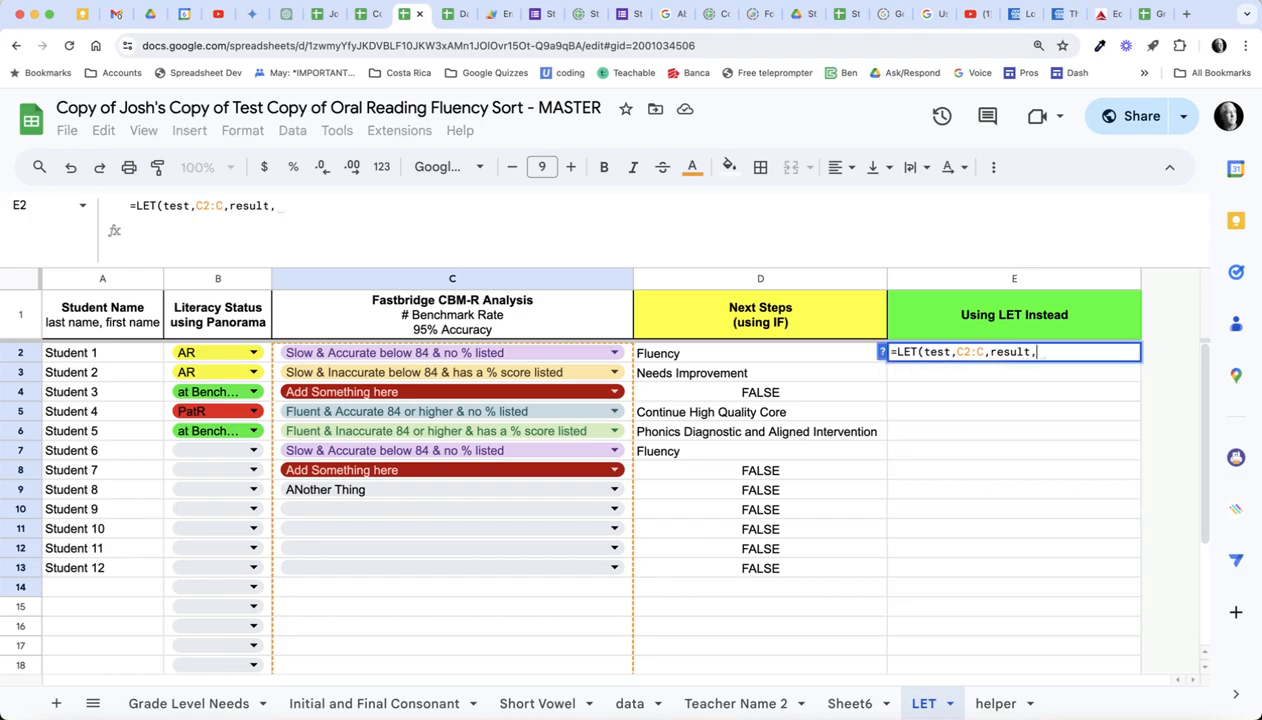
click(993, 700)
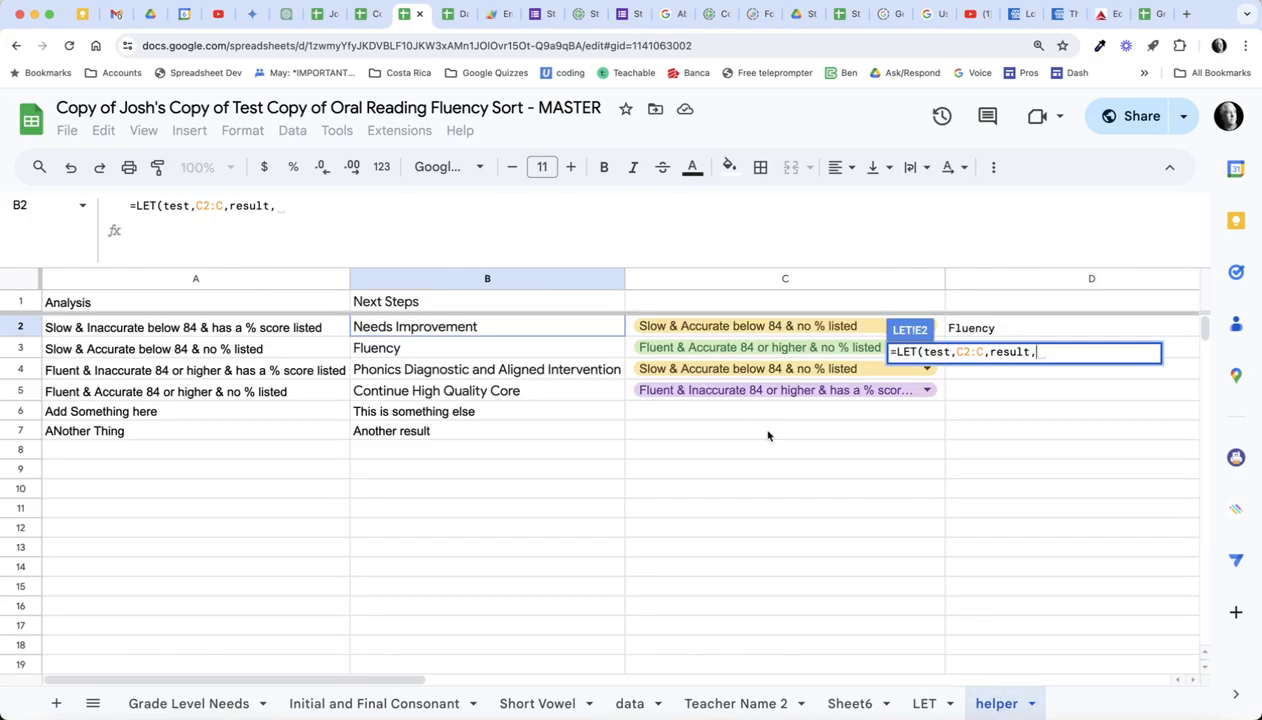
drag(343, 328, 499, 451)
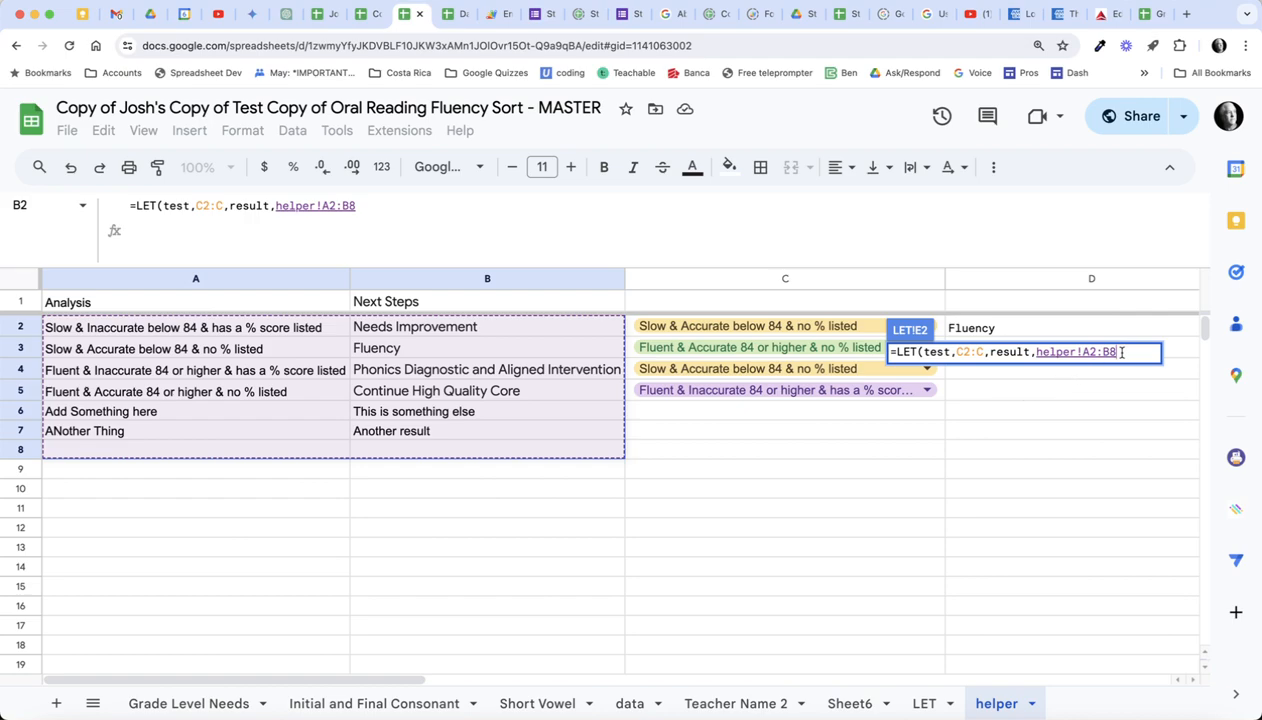
key(BackSpace)
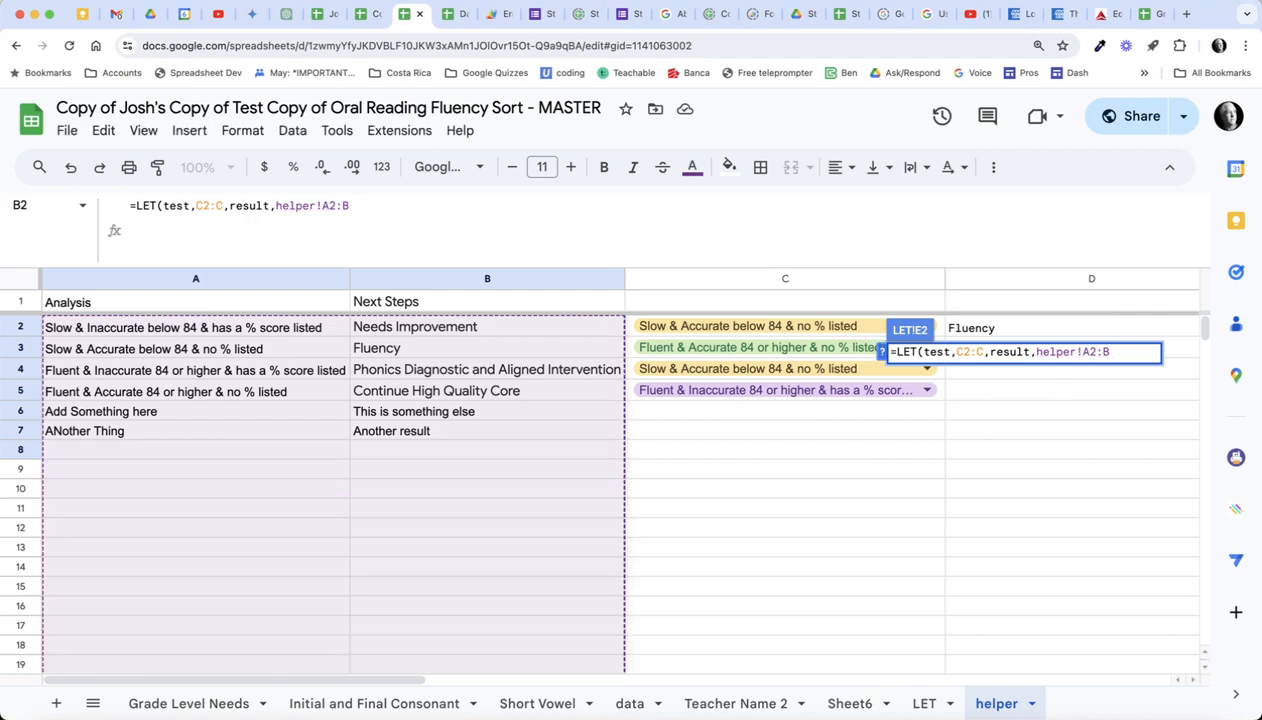
click(922, 703)
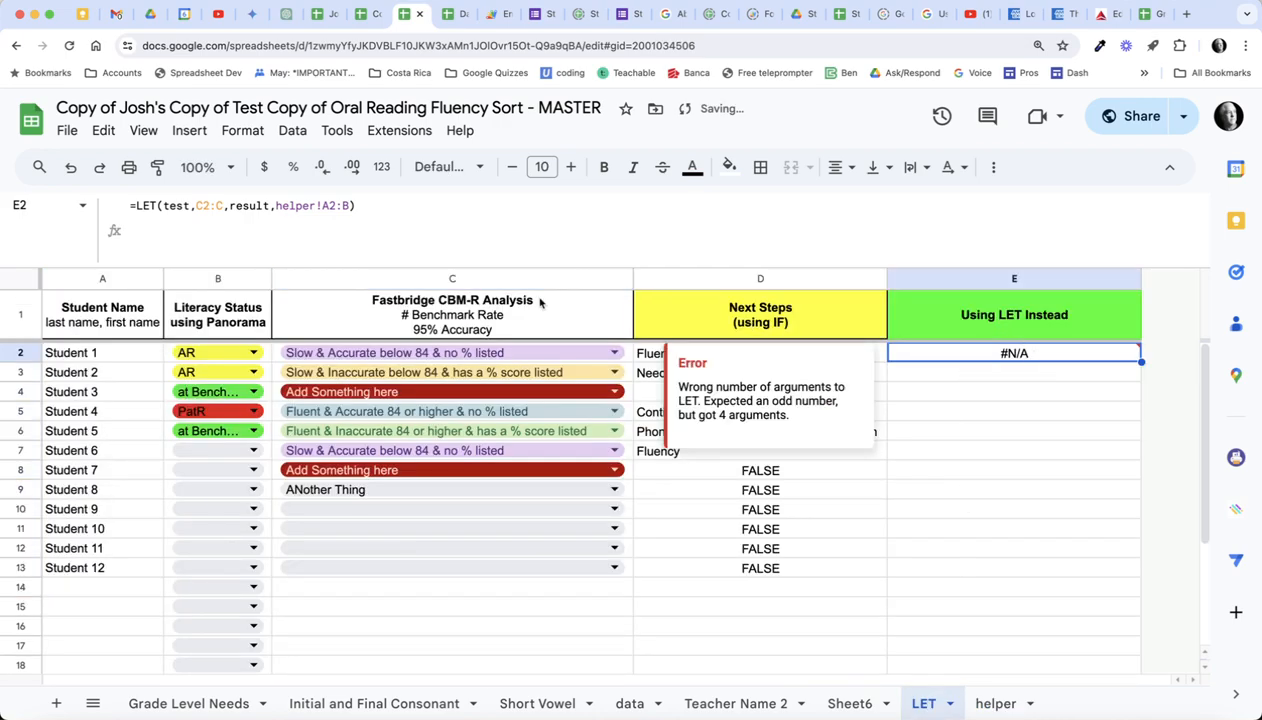
Step: Add a VLOOKUP to the end of the E2 formula, with test as search key and result as range
click(344, 205)
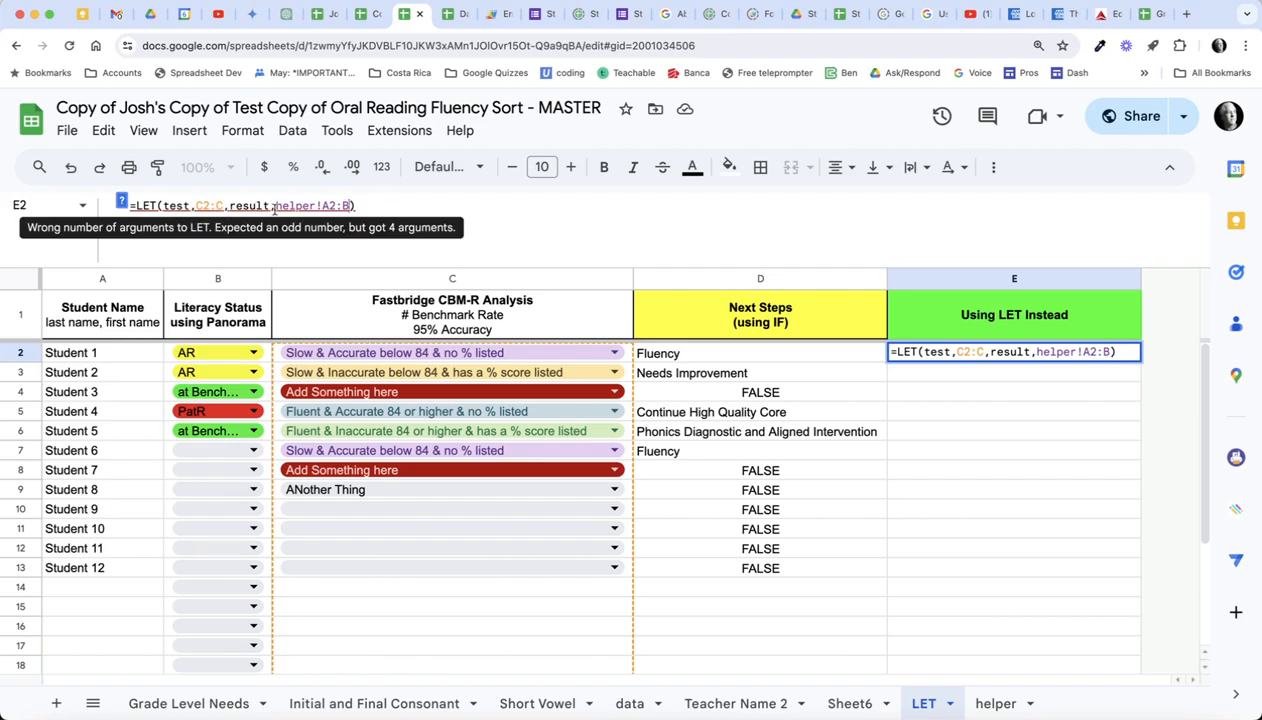
text(,)
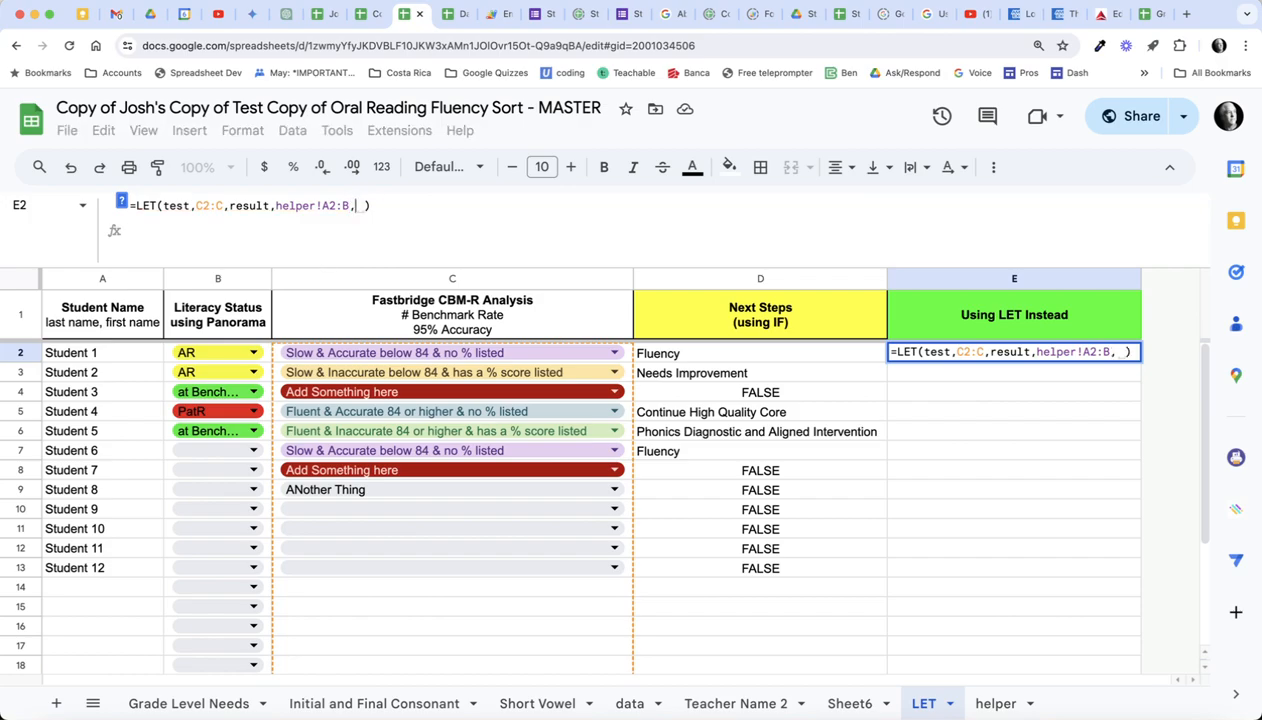
text(vlook)
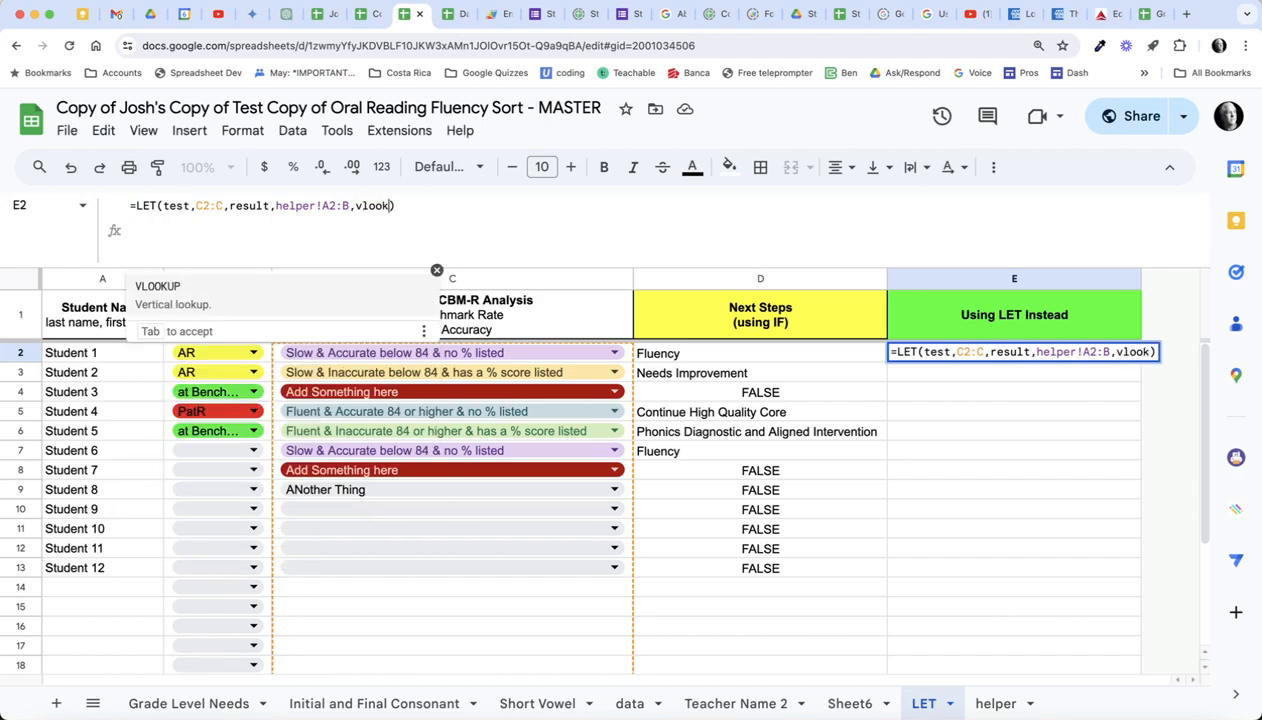
click(221, 286)
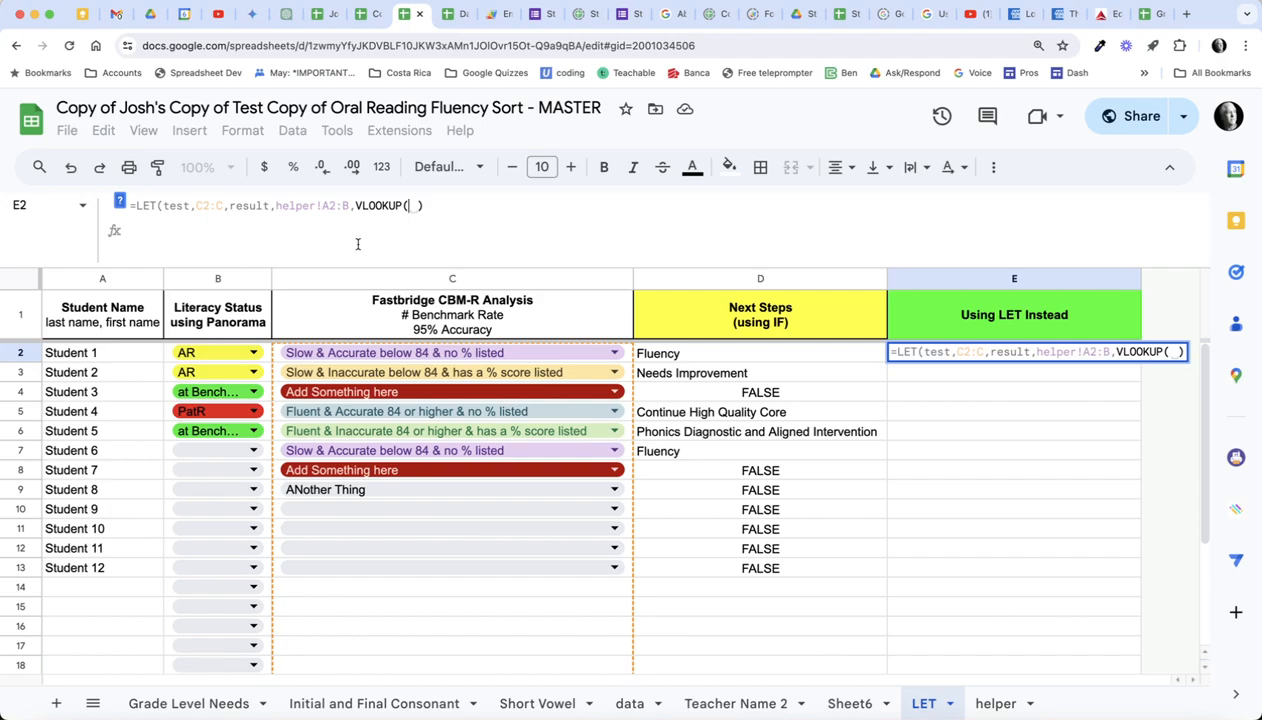
text(test)
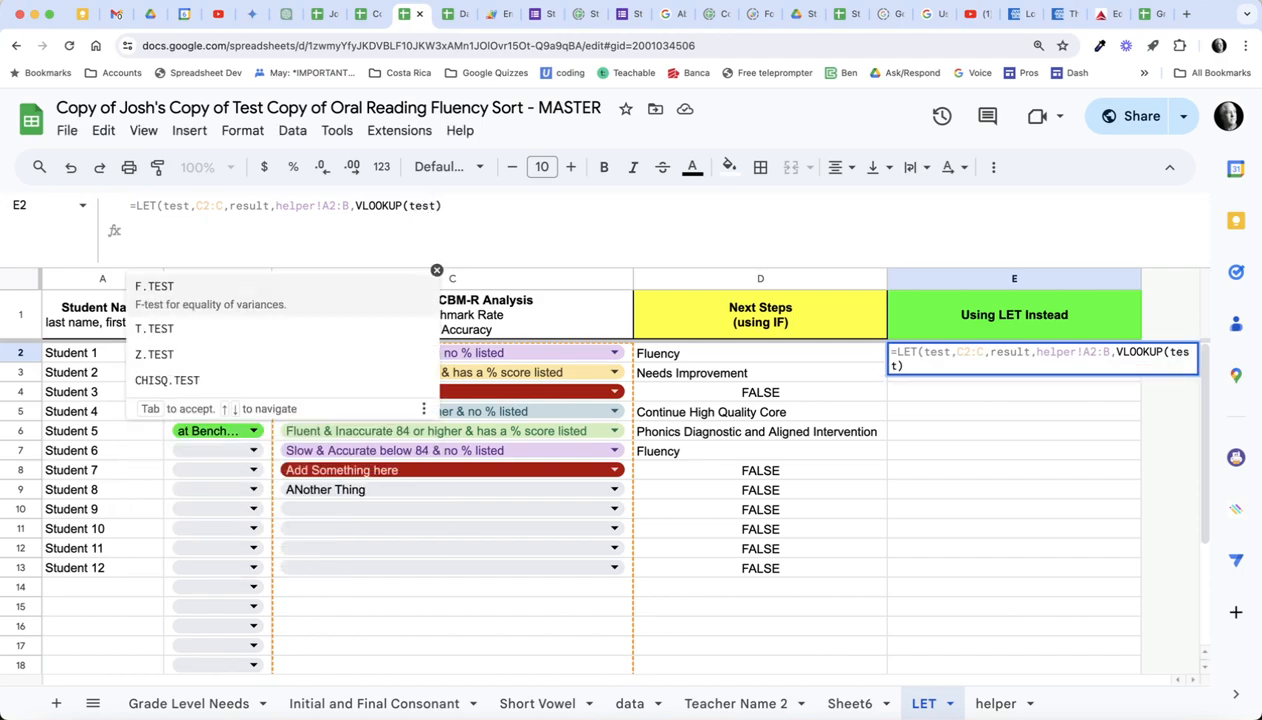
text(,)
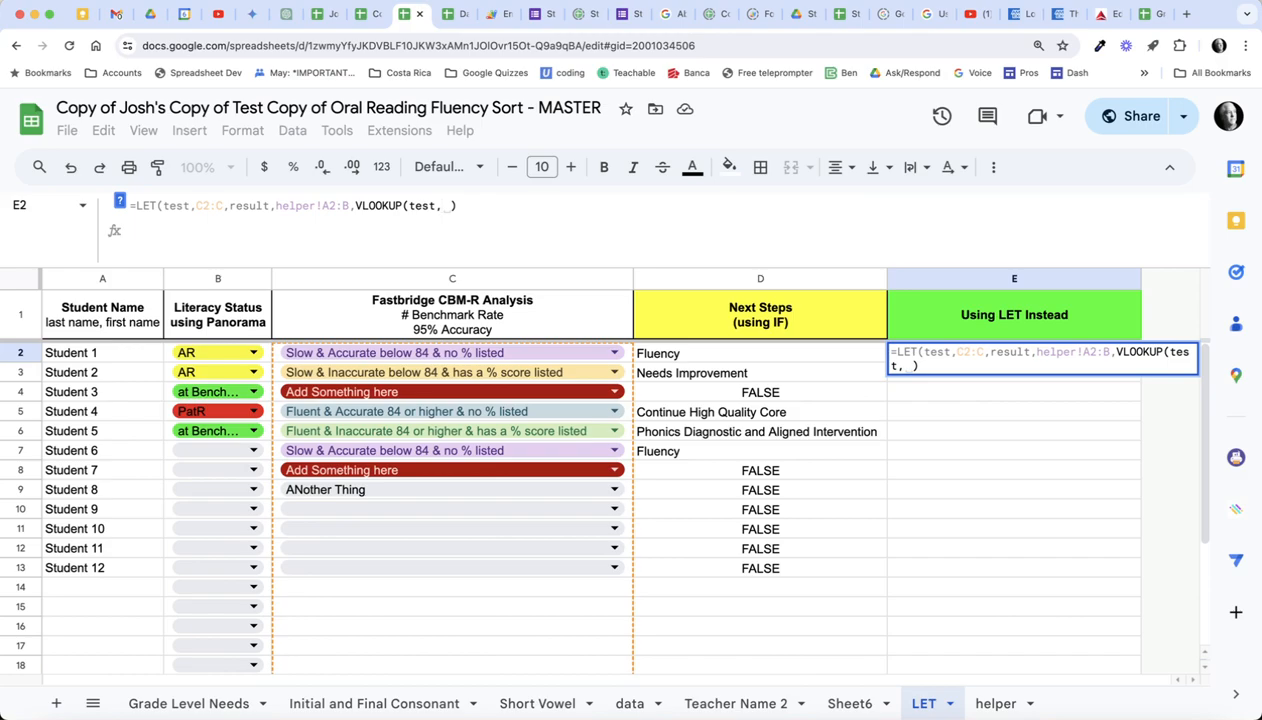
key(BackSpace)
text(result)
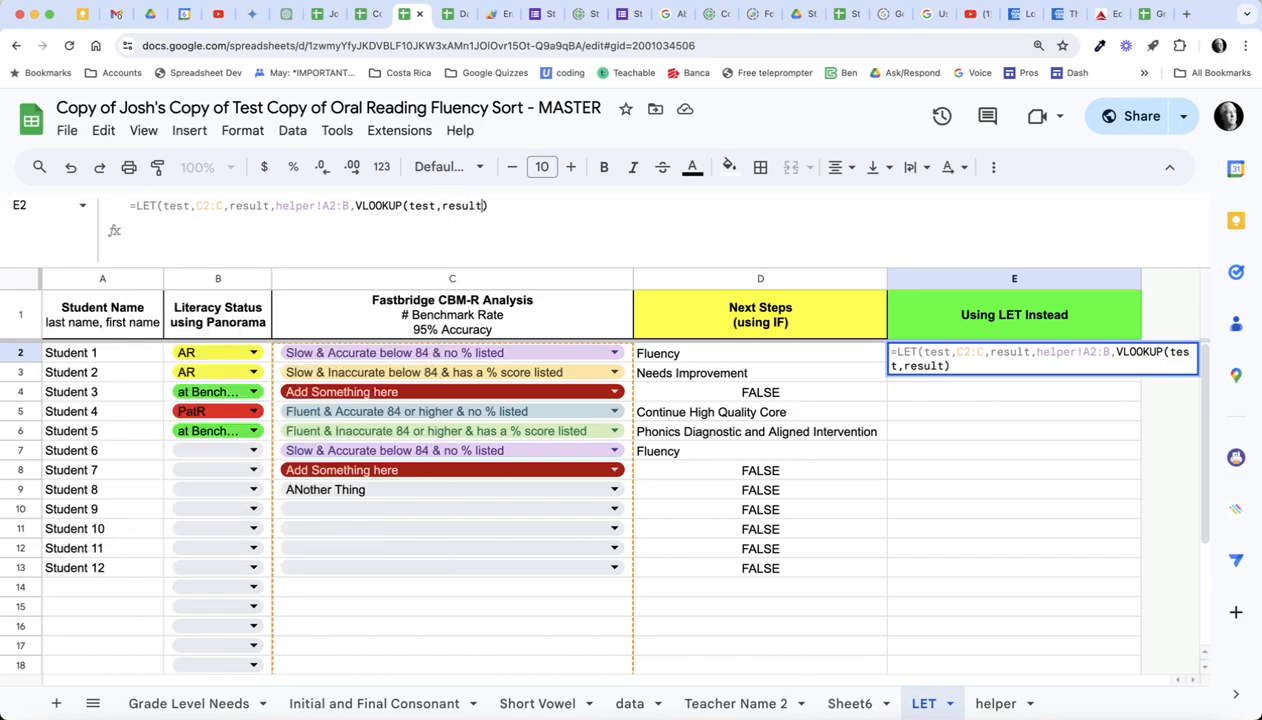
Step: Complete the VLOOKUP in E2 with column index 2 and 0 for an exact match, and enter the formula
text(,)
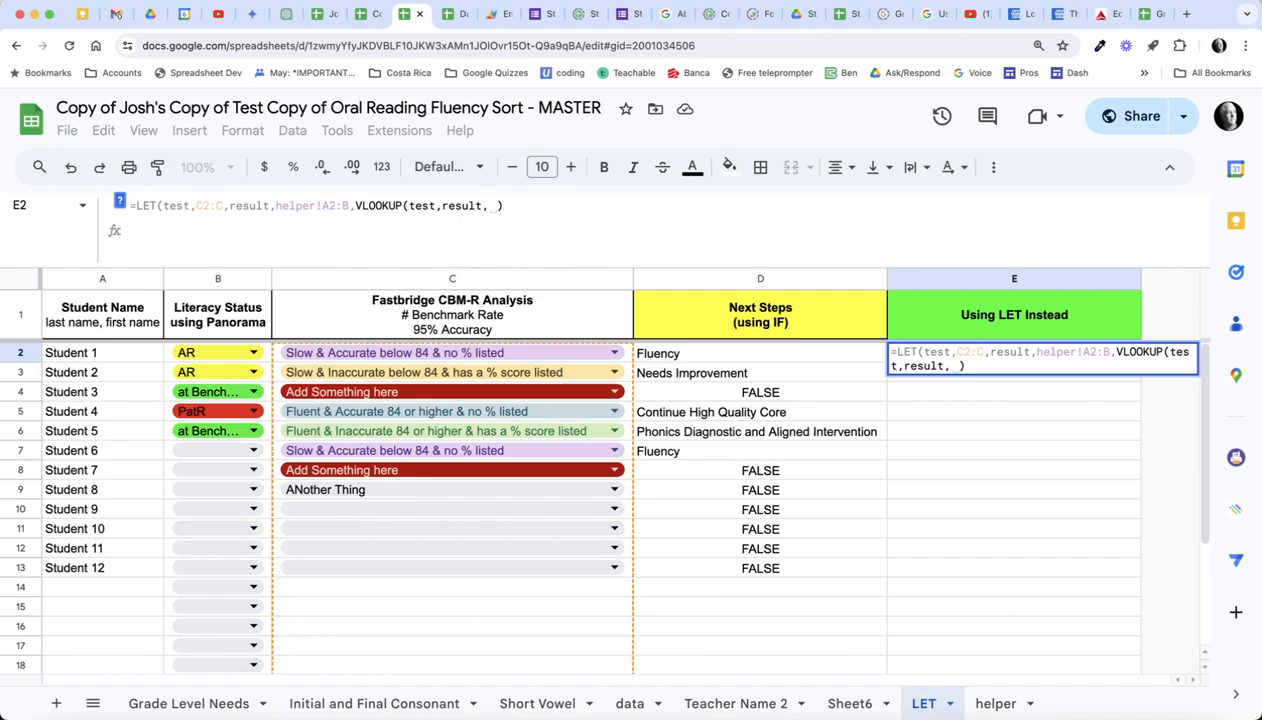
key(BackSpace)
text(2)
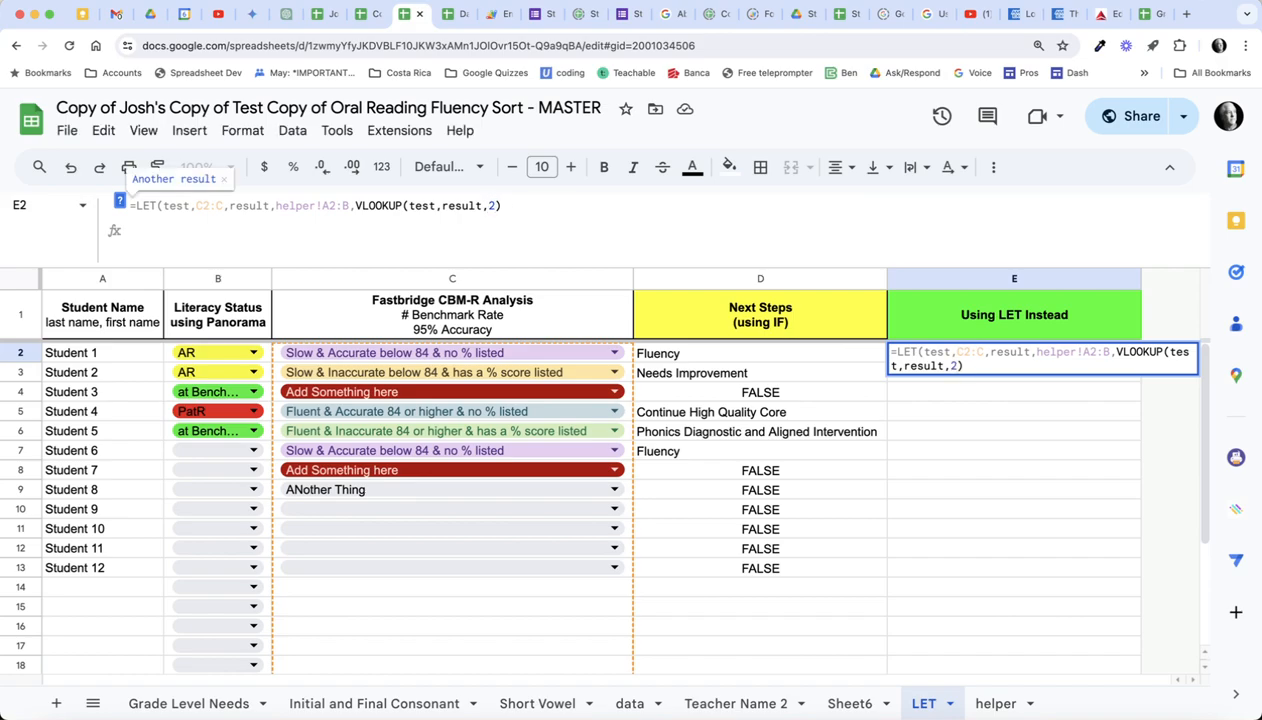
text(,0)
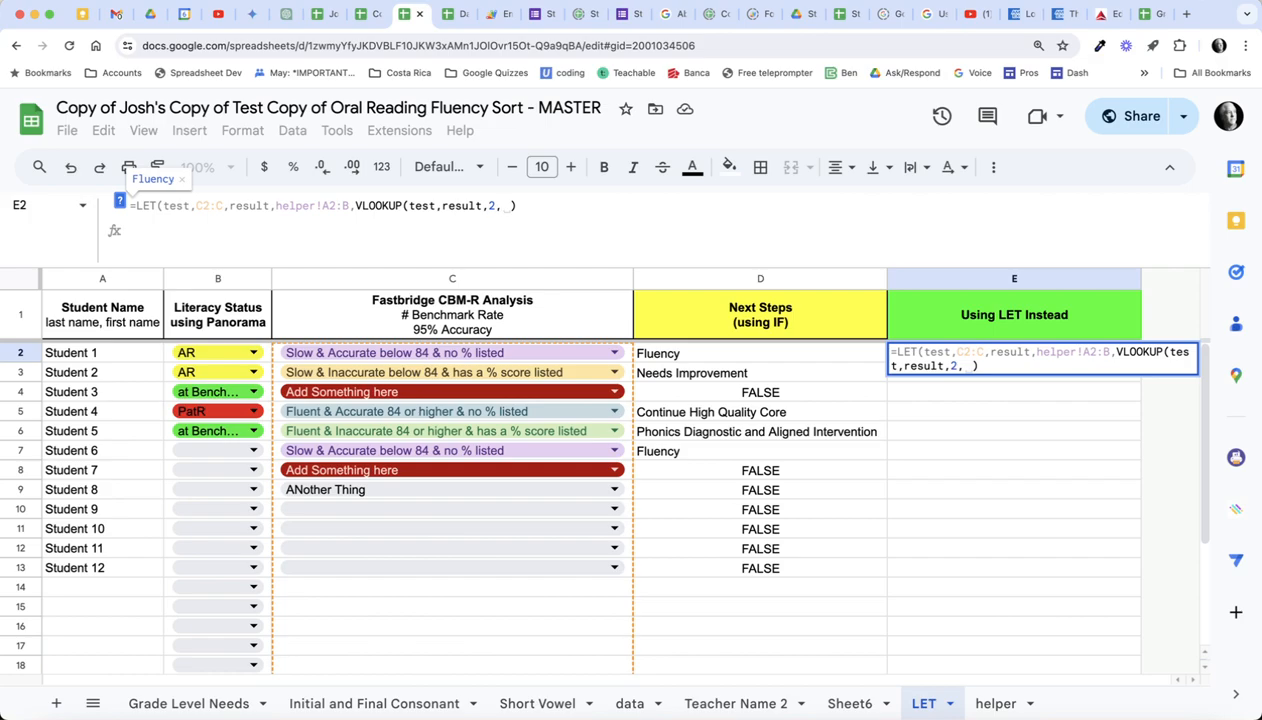
key(BackSpace)
text(0)
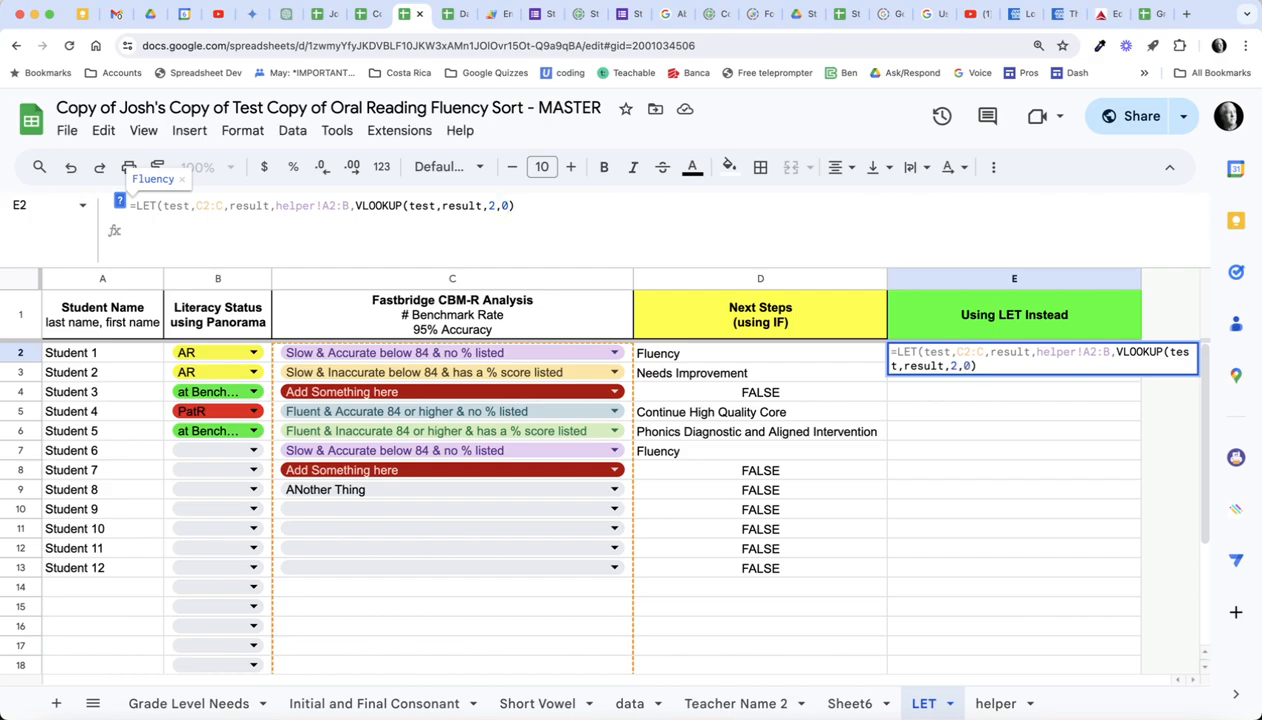
key(Return)
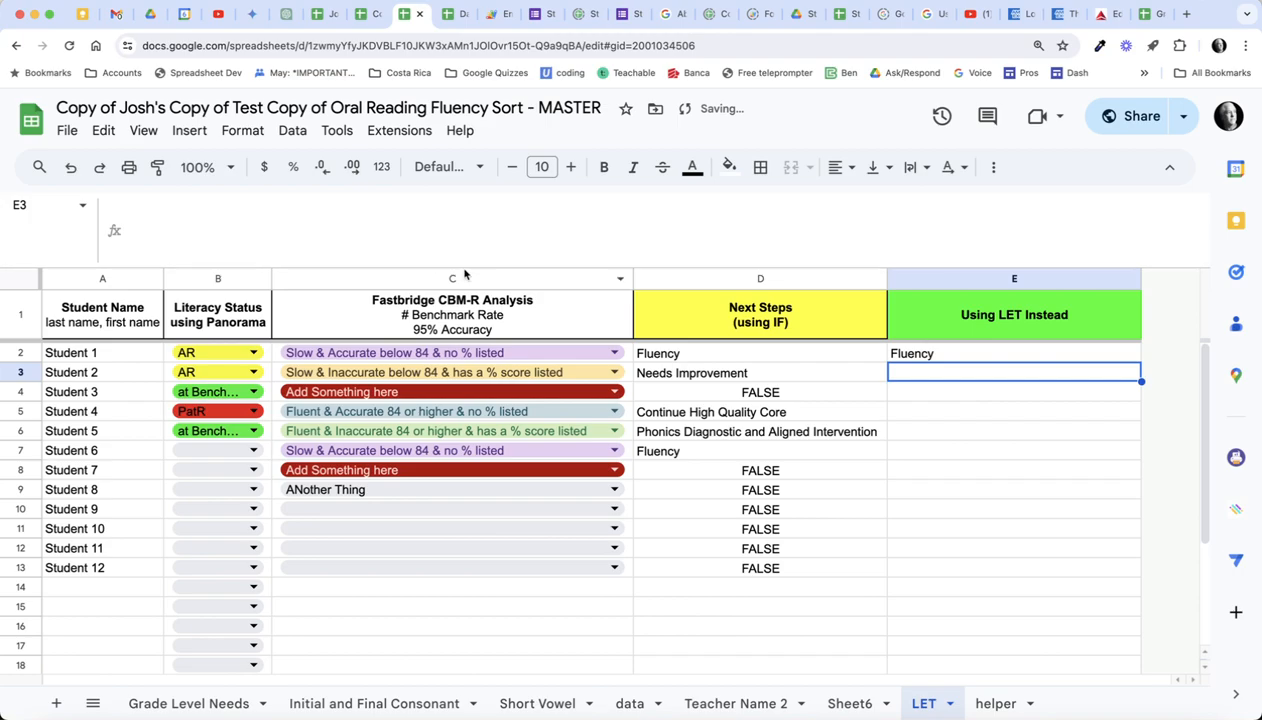
Step: Compare the LET formula in E2 with the nested IF formulas in D2 through D5
click(970, 353)
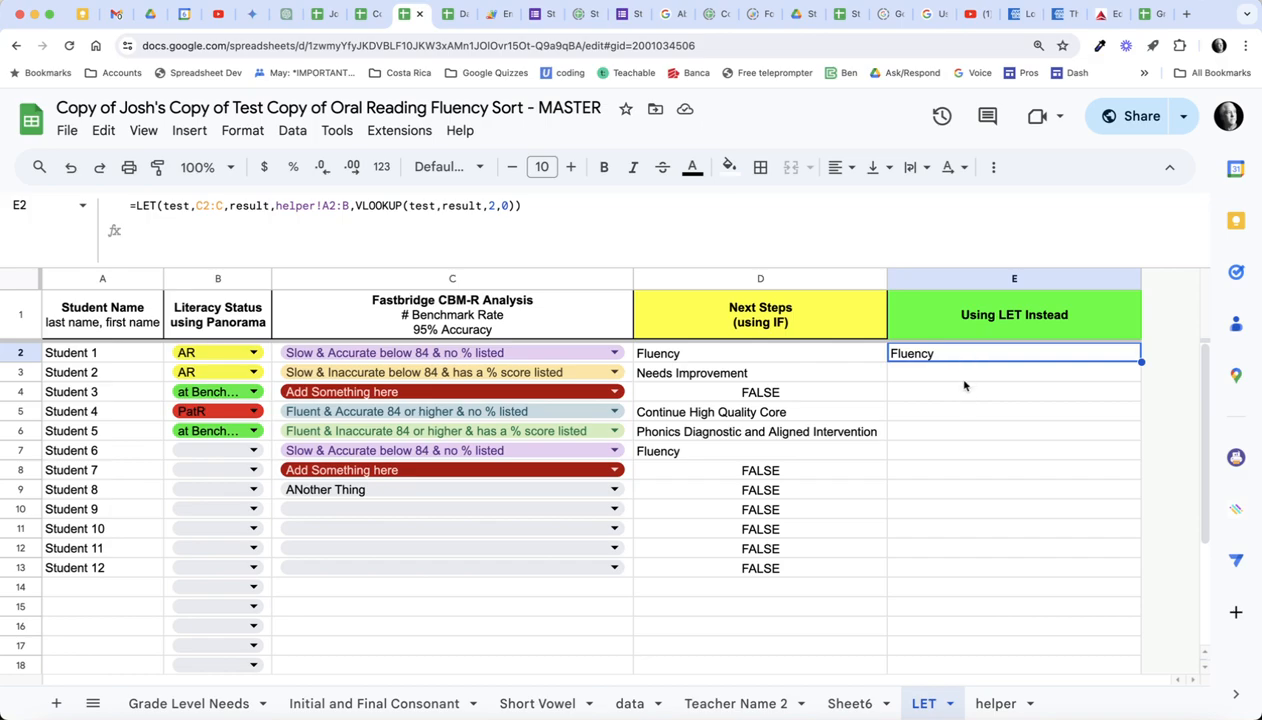
click(818, 356)
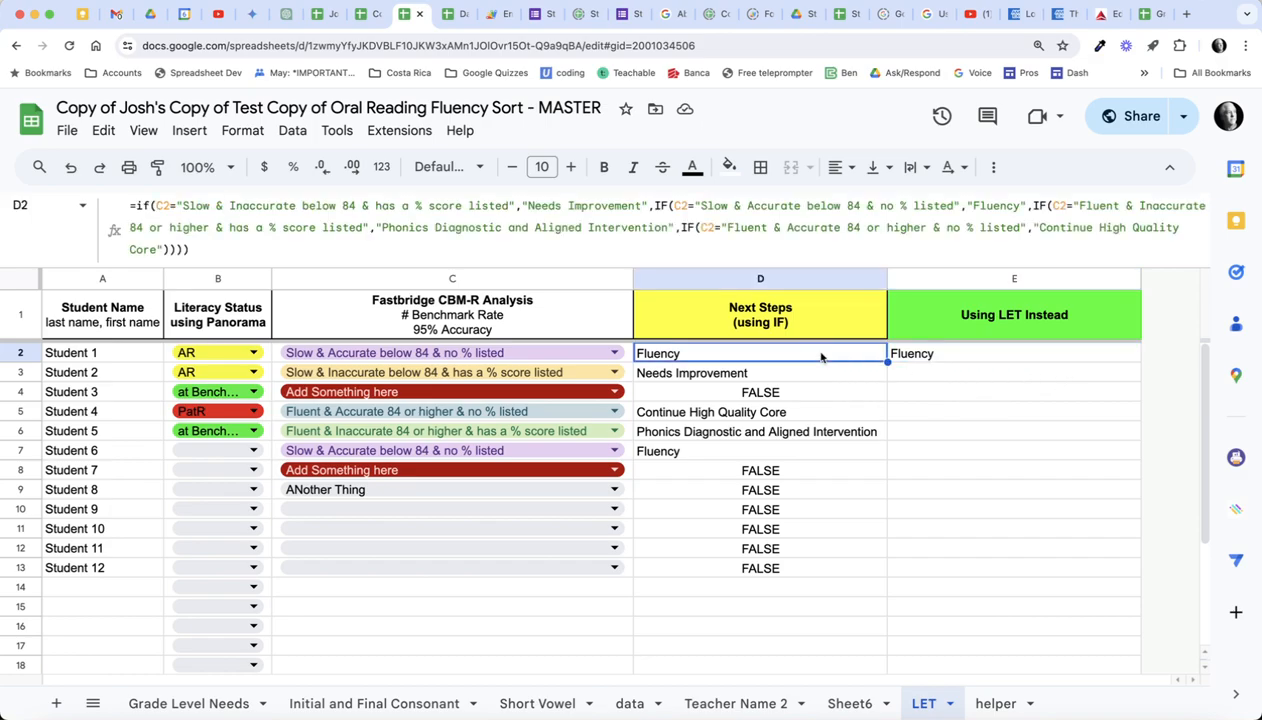
click(779, 373)
click(786, 393)
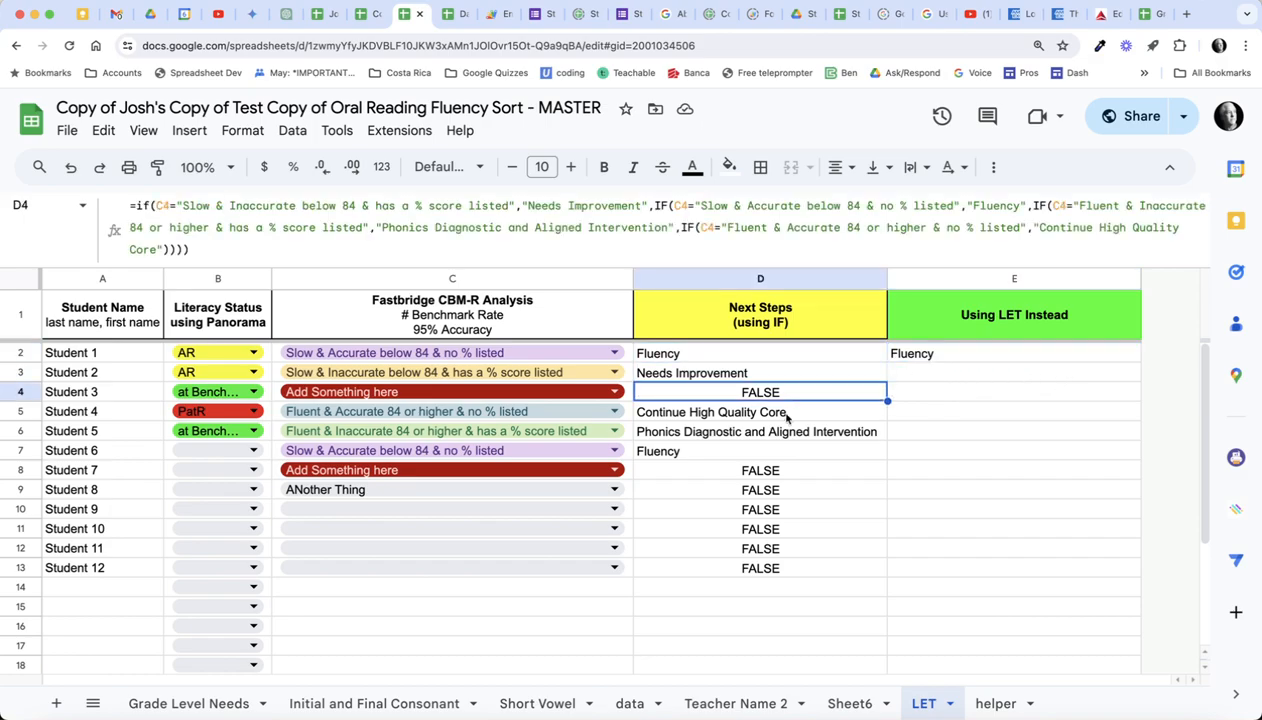
click(778, 412)
click(814, 355)
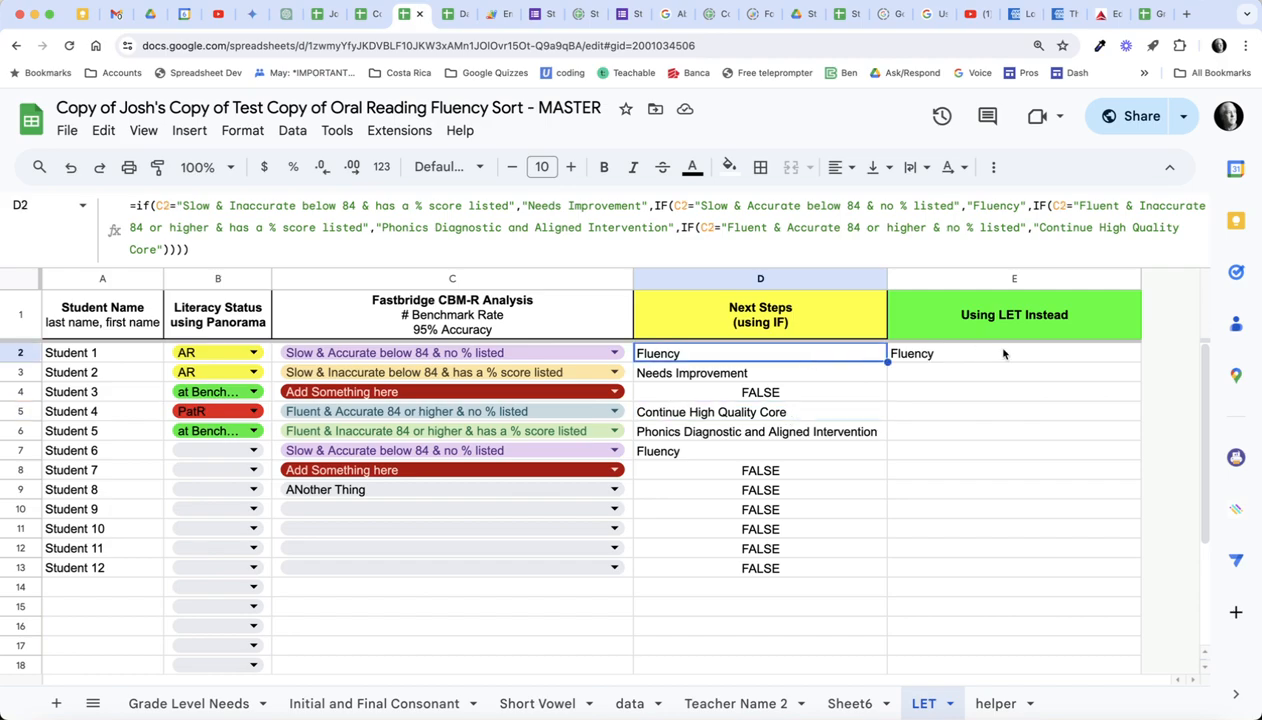
Step: Try to fill the LET formula from E2 down to E13, and undo the fill
click(1018, 356)
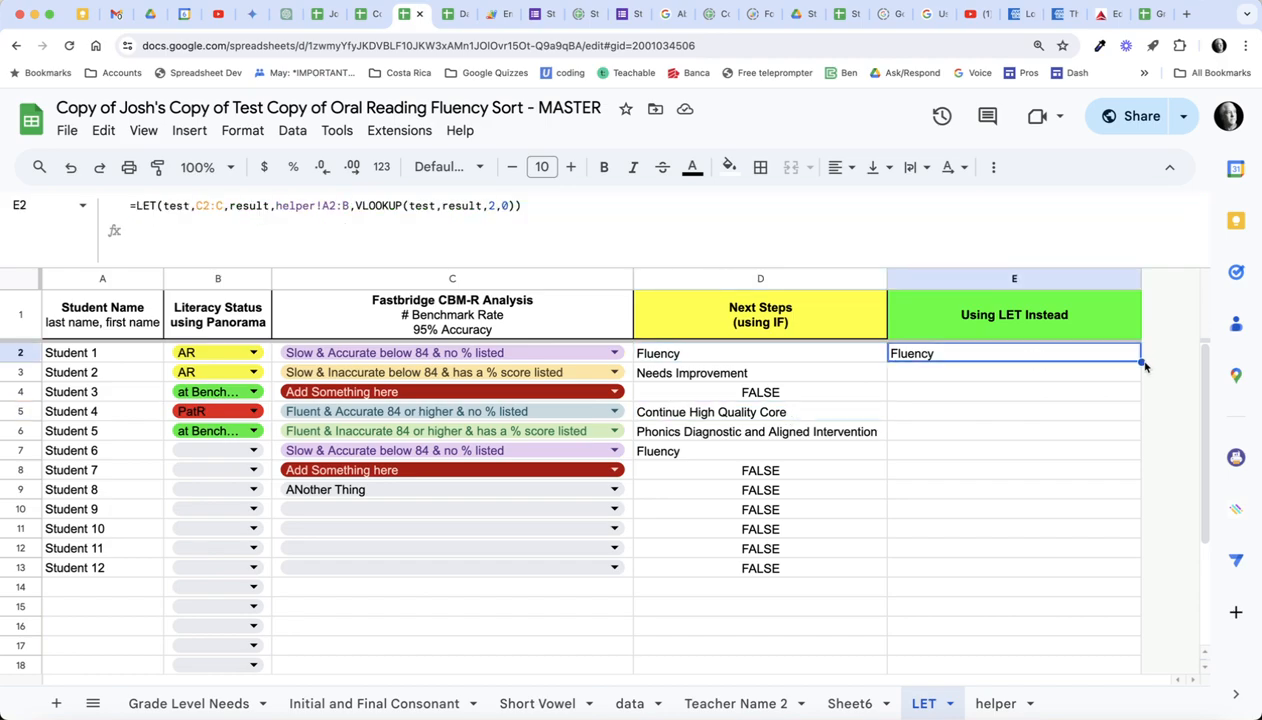
drag(1141, 361, 1099, 566)
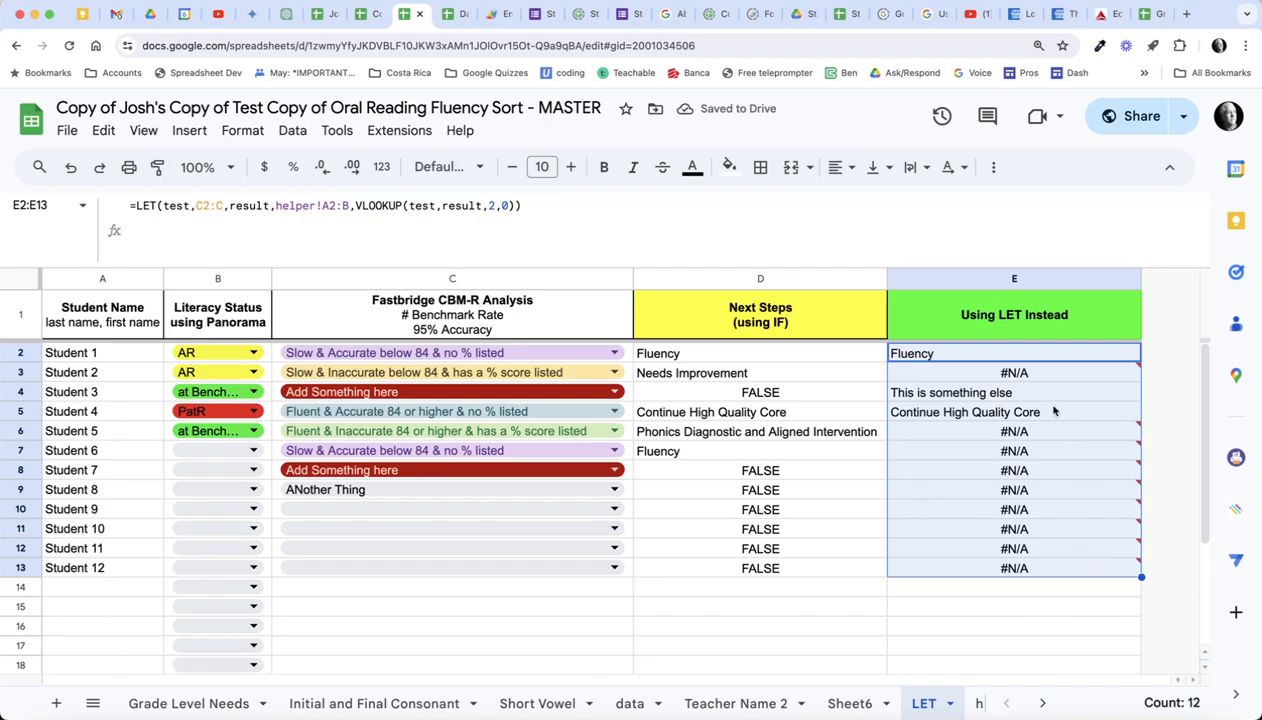
key(ctrl+z)
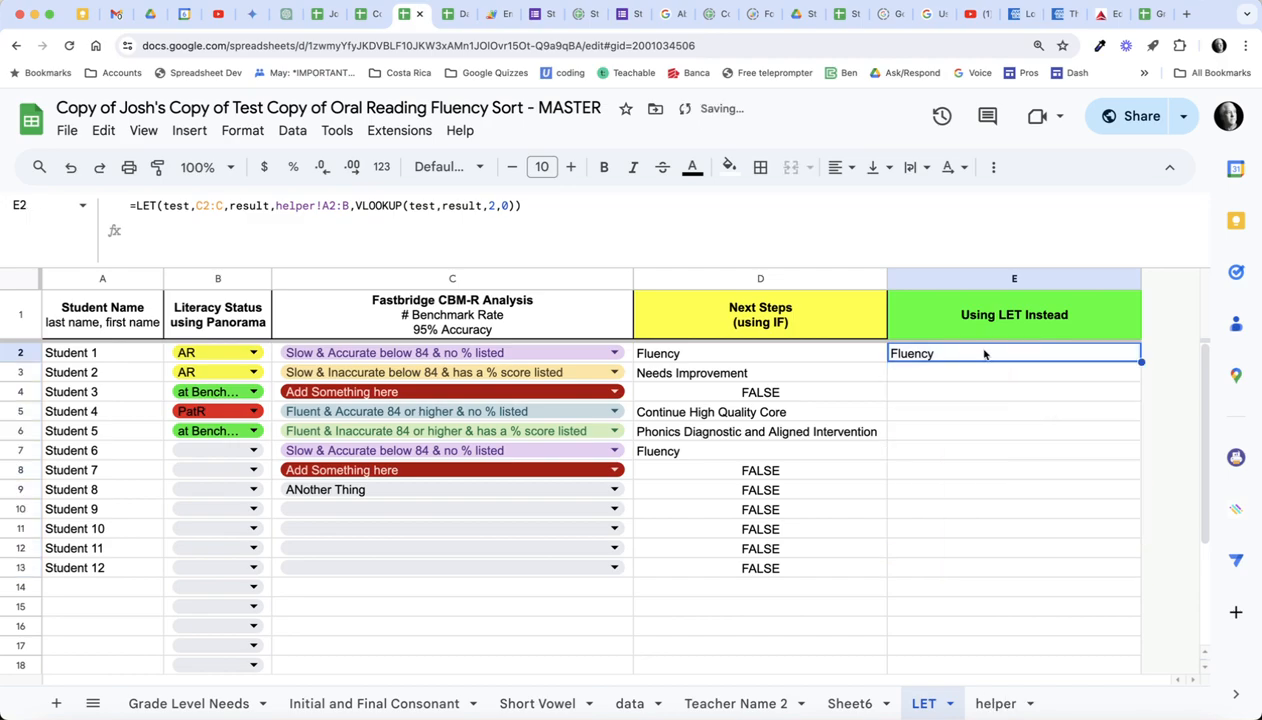
Step: Make both ranges in the E2 formula absolute as $C$2:$C and helper!$A$2:$B, enter it, and reject the suggested autofill
click(206, 205)
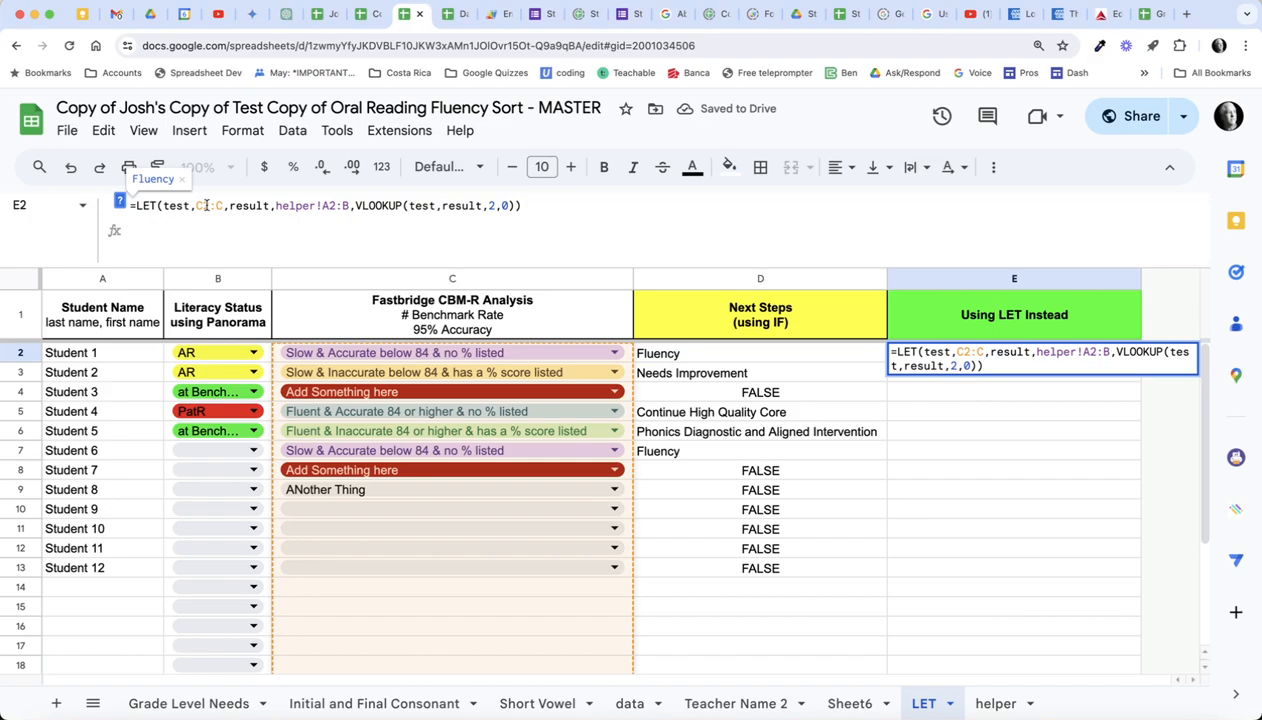
key(F4)
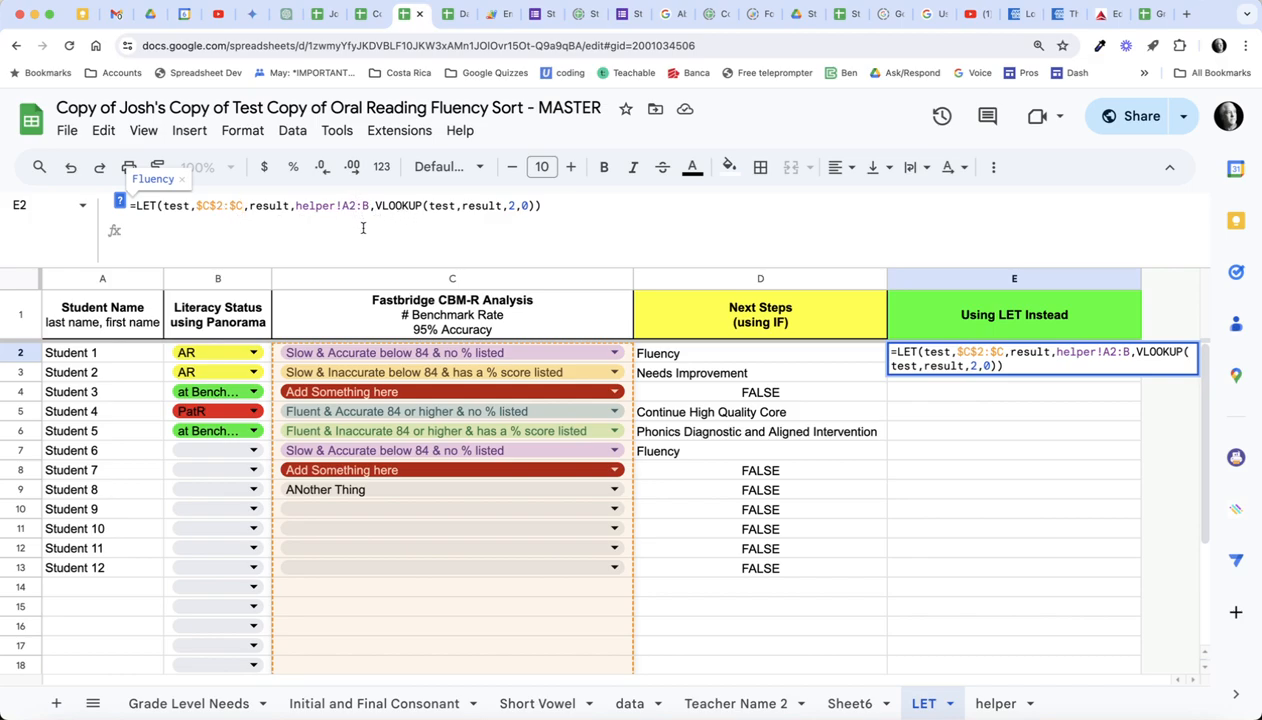
key(F4)
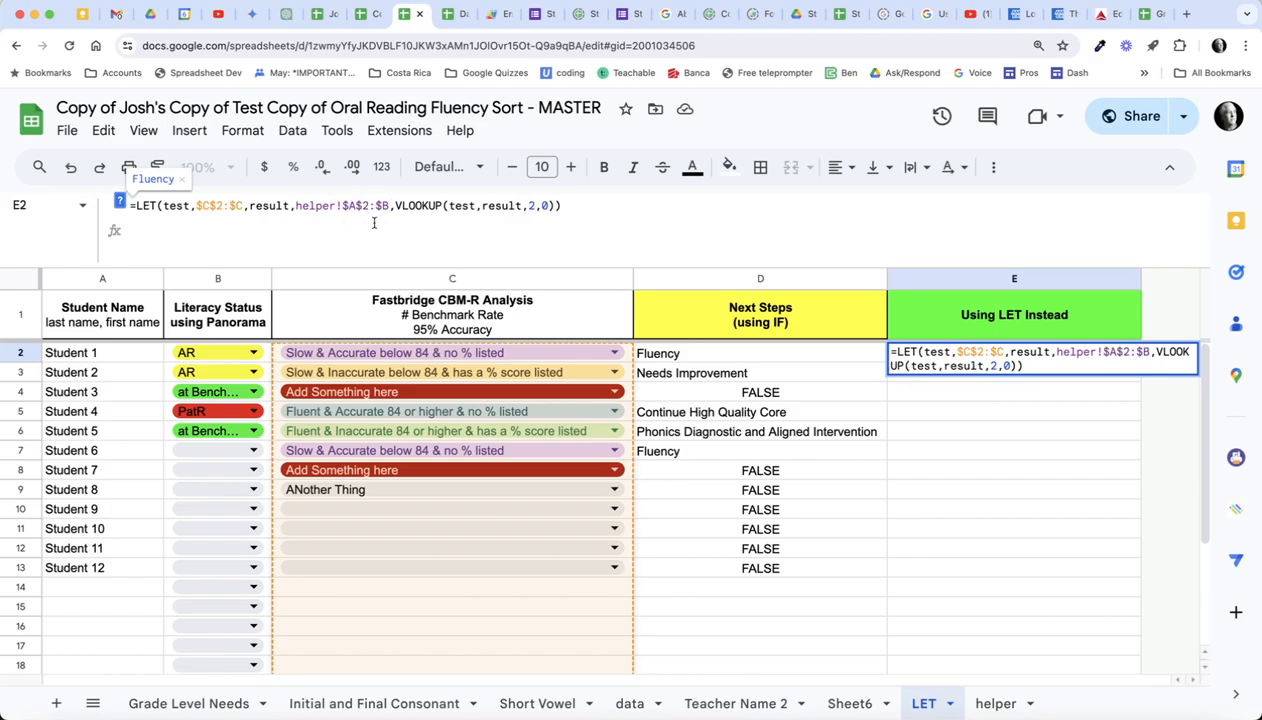
key(Return)
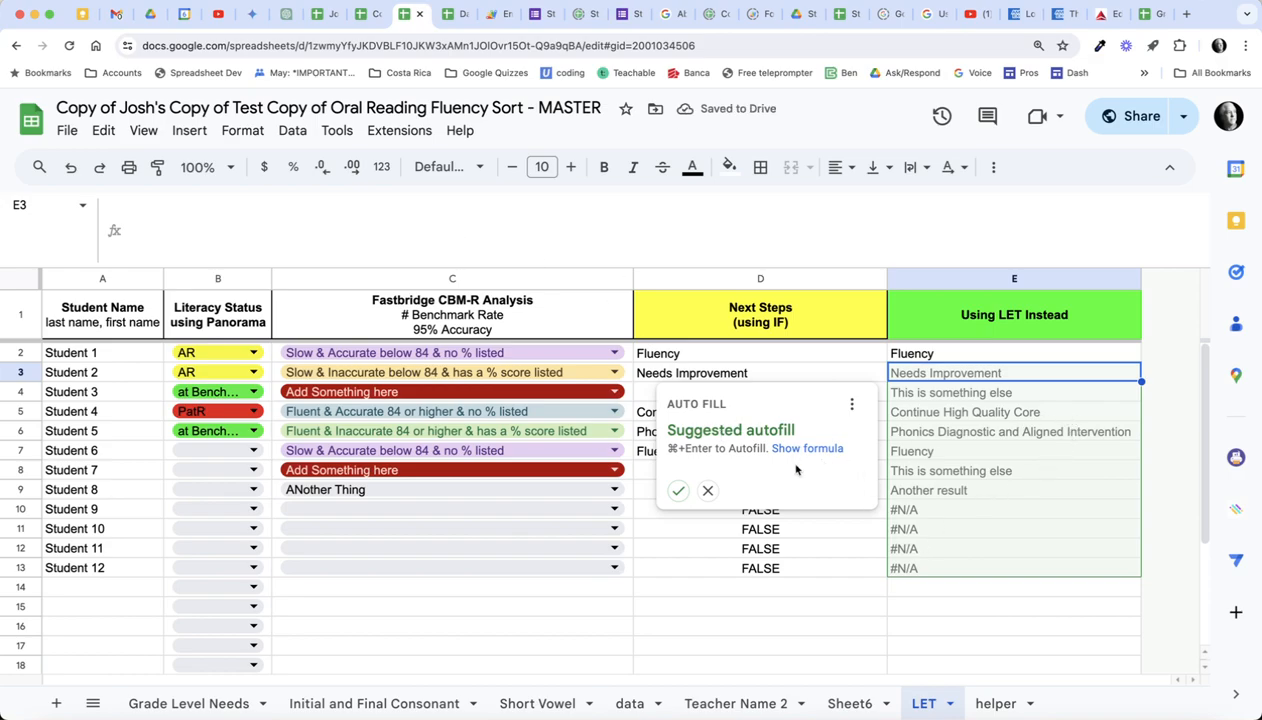
click(707, 490)
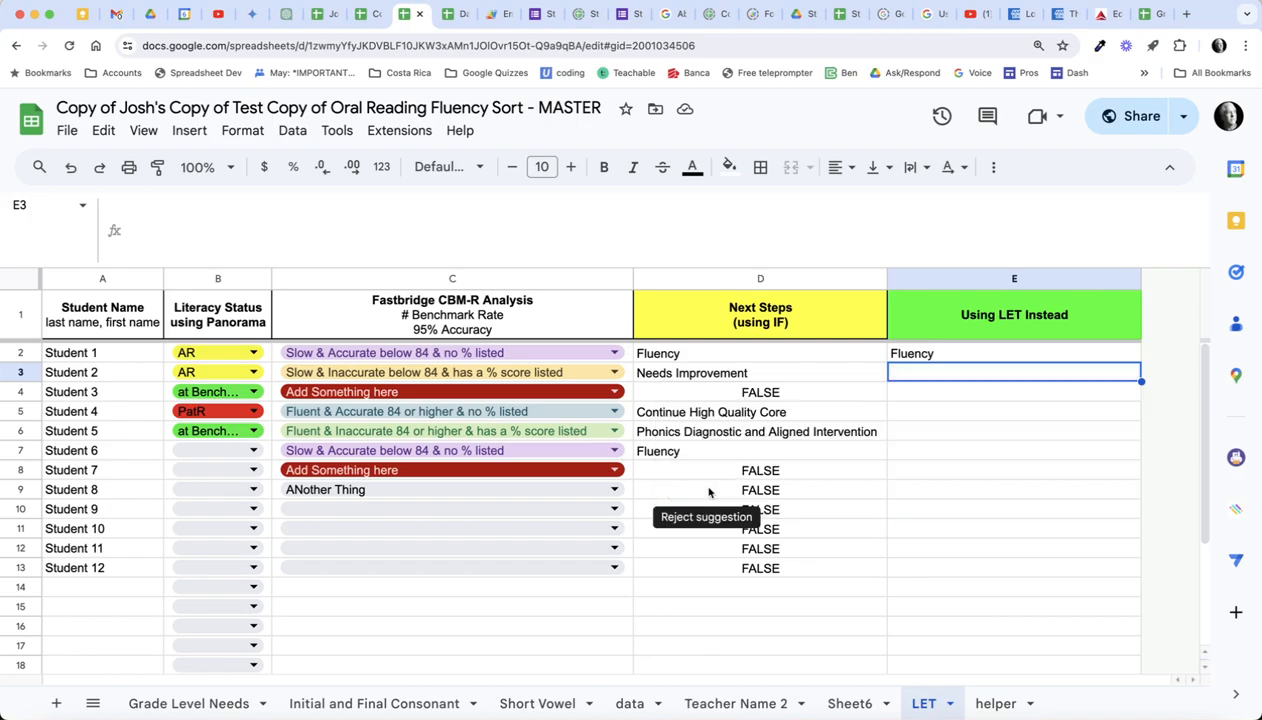
Step: Try filling the LET formula from E2 down to E13, check the copied formulas, and undo the fill
click(1100, 353)
drag(1141, 362, 1127, 571)
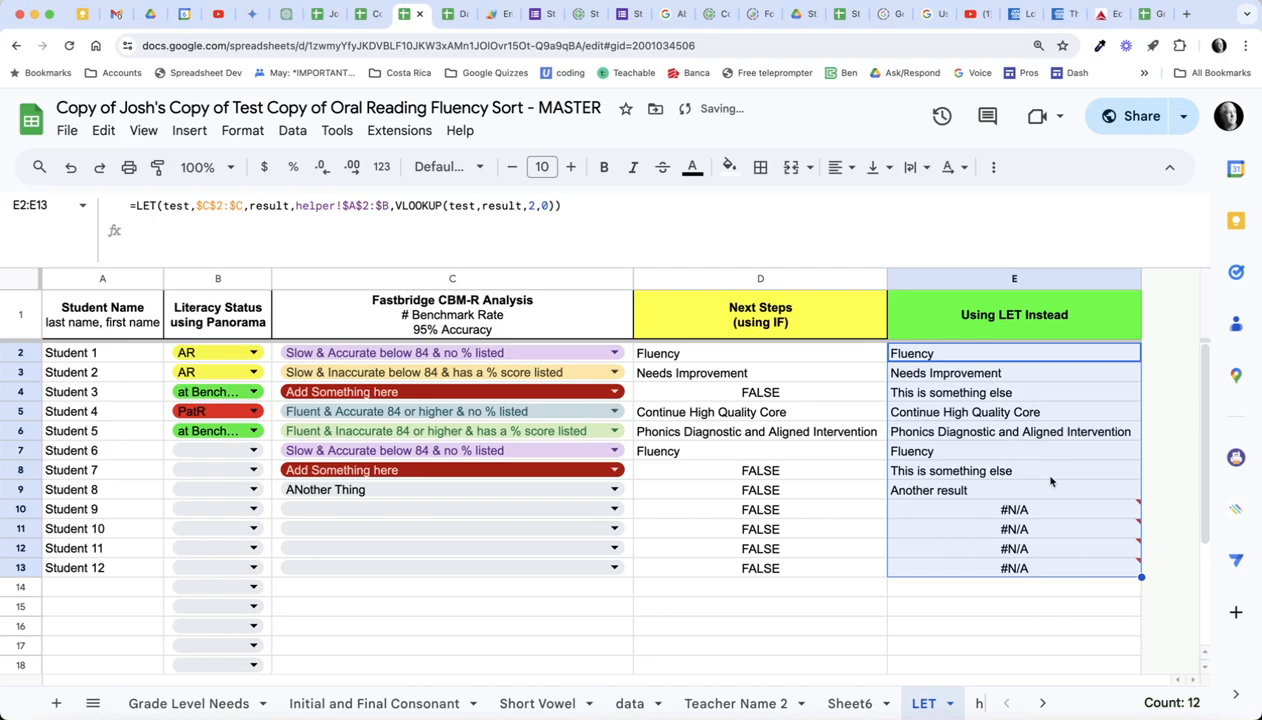
click(977, 372)
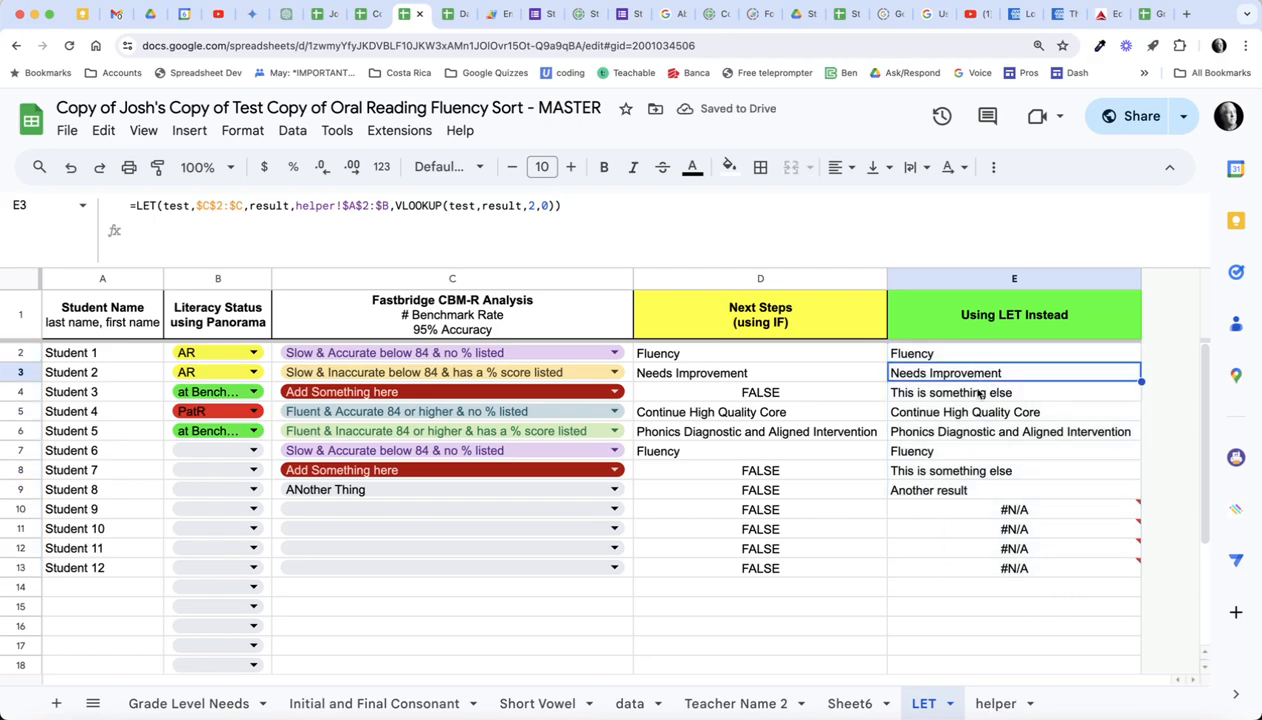
click(979, 394)
click(967, 412)
click(962, 450)
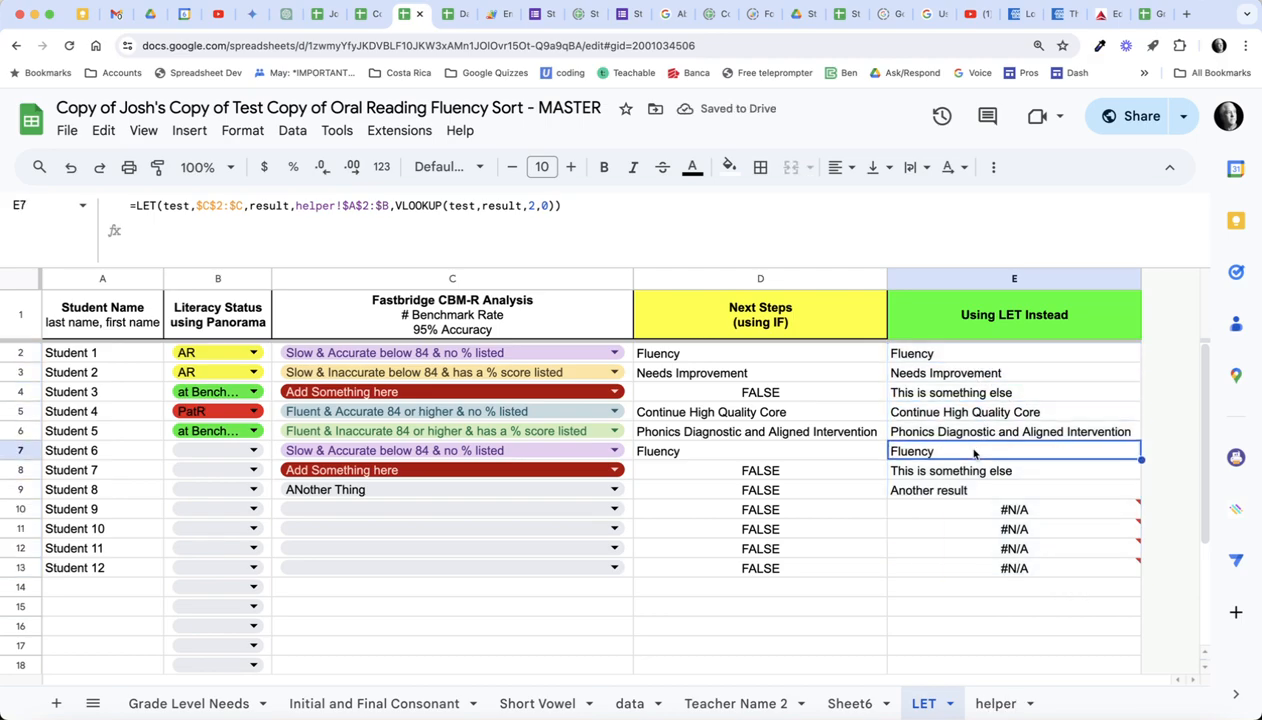
click(1000, 358)
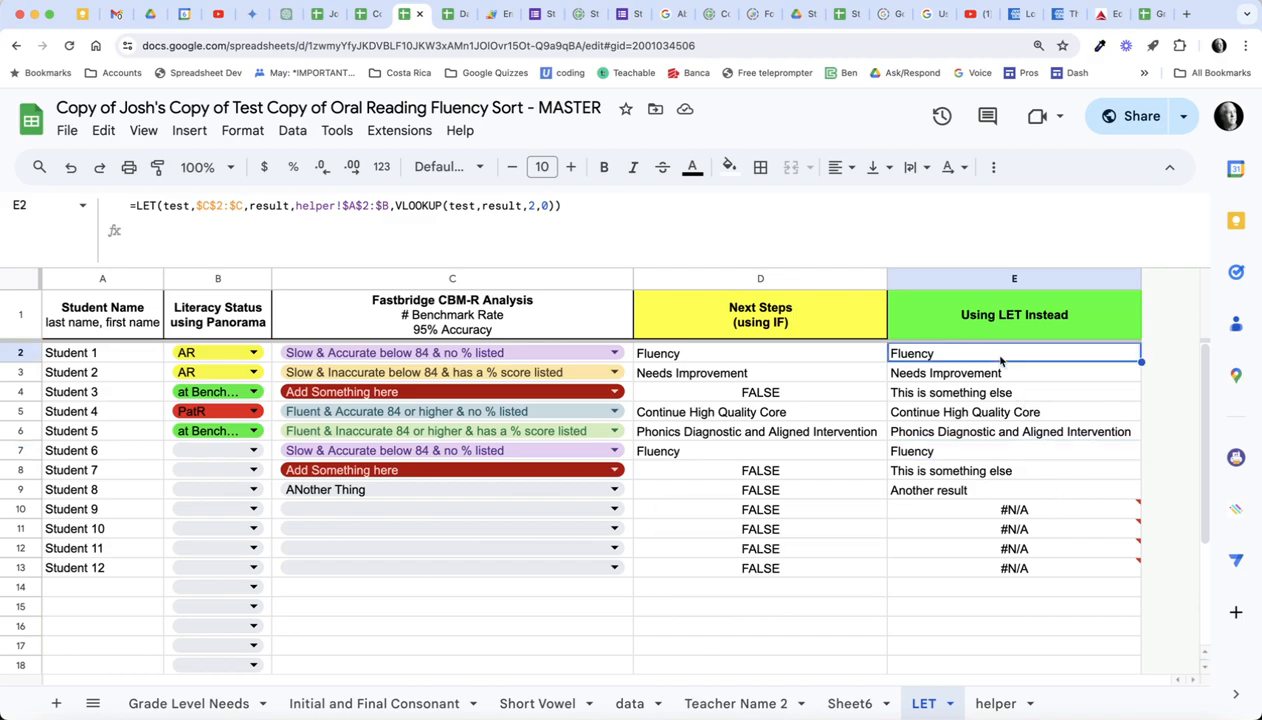
key(super+z)
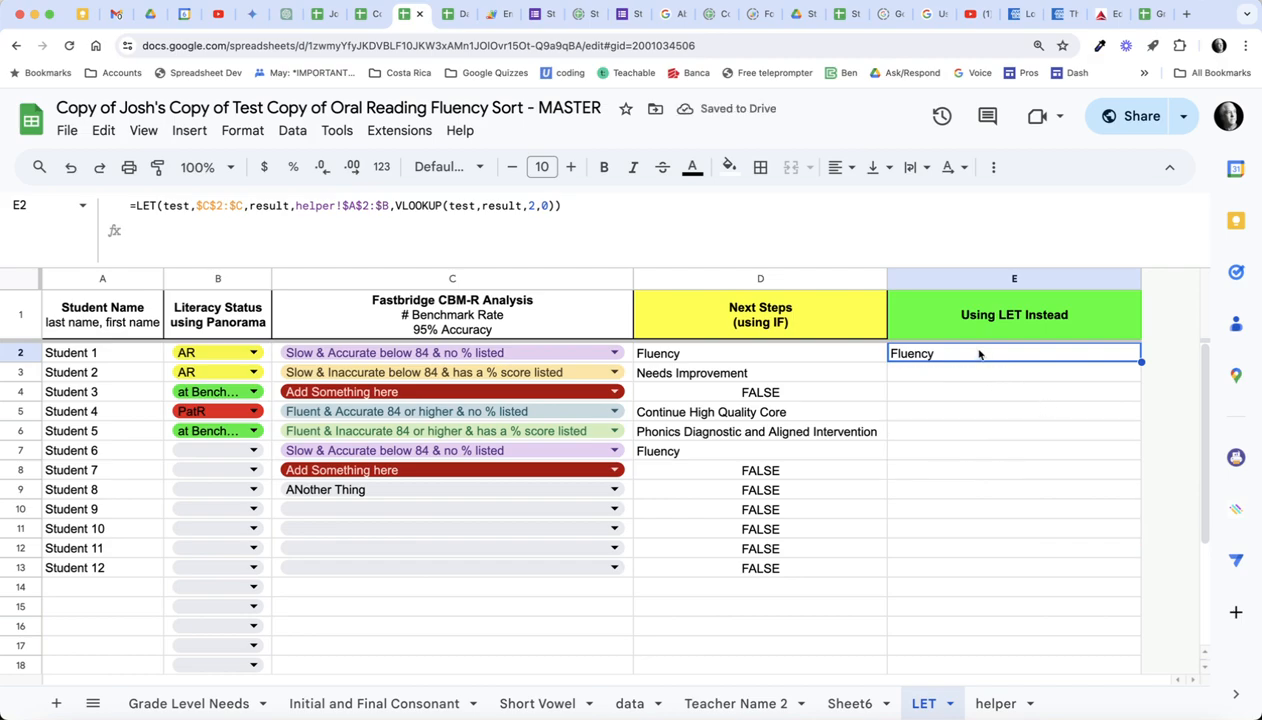
Step: Undo the absolute references in E2, redo them along with the fill, and undo only the fill again
key(super+z)
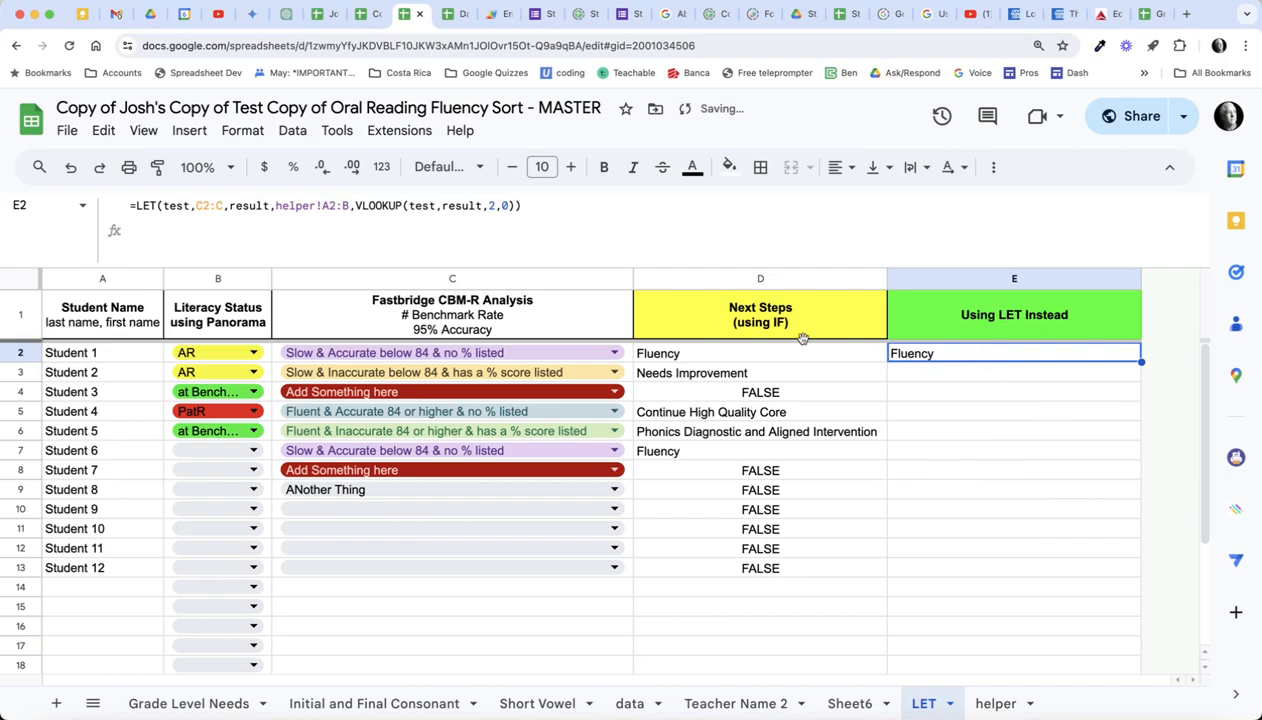
click(97, 167)
click(97, 167)
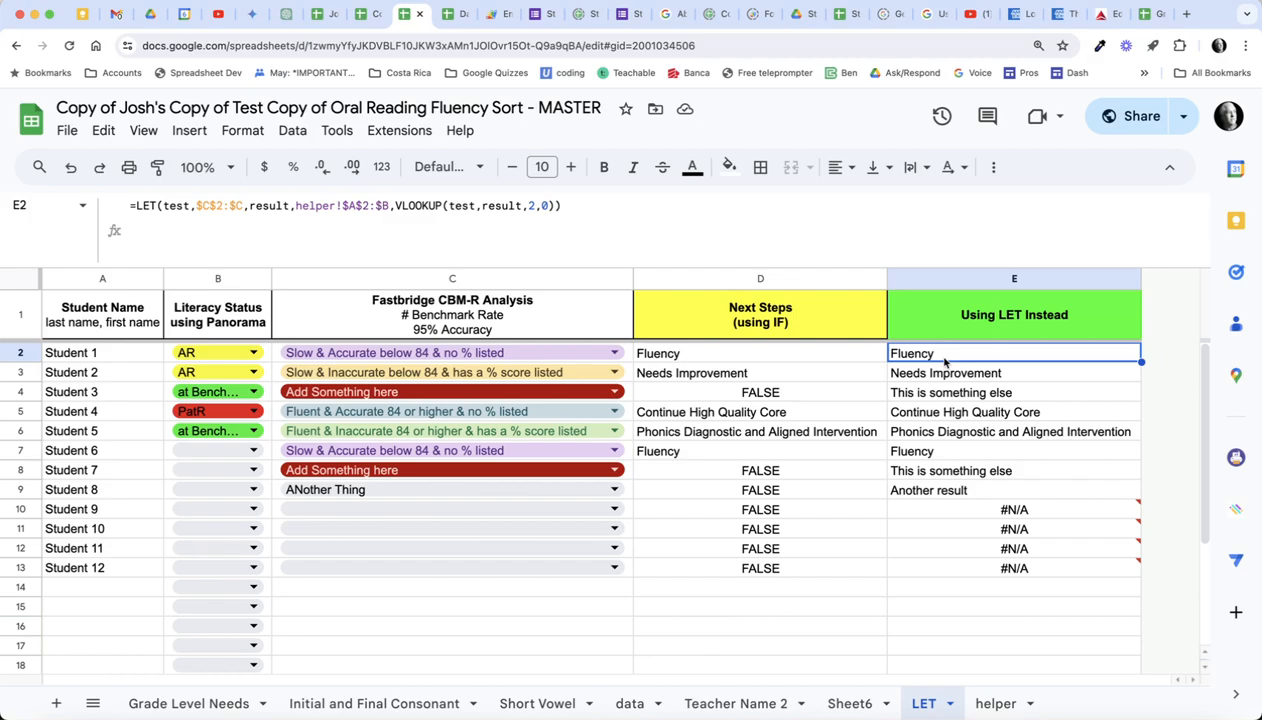
key(ctrl+z)
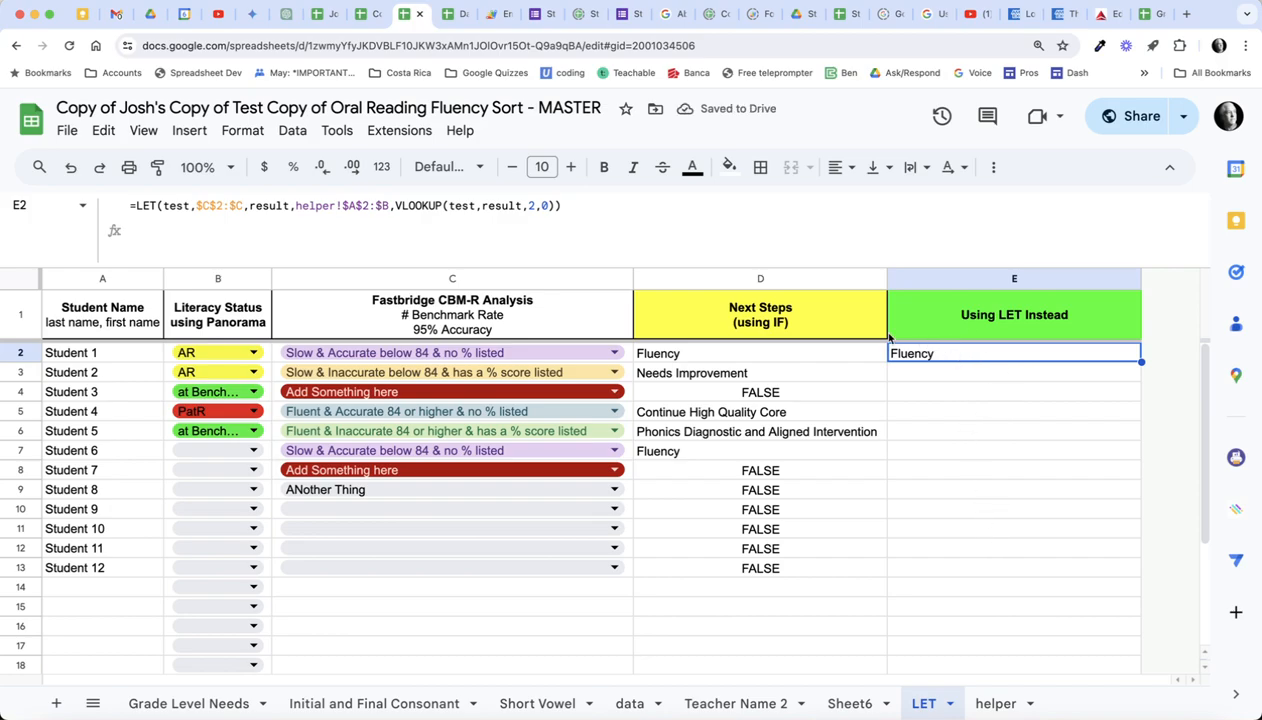
click(456, 209)
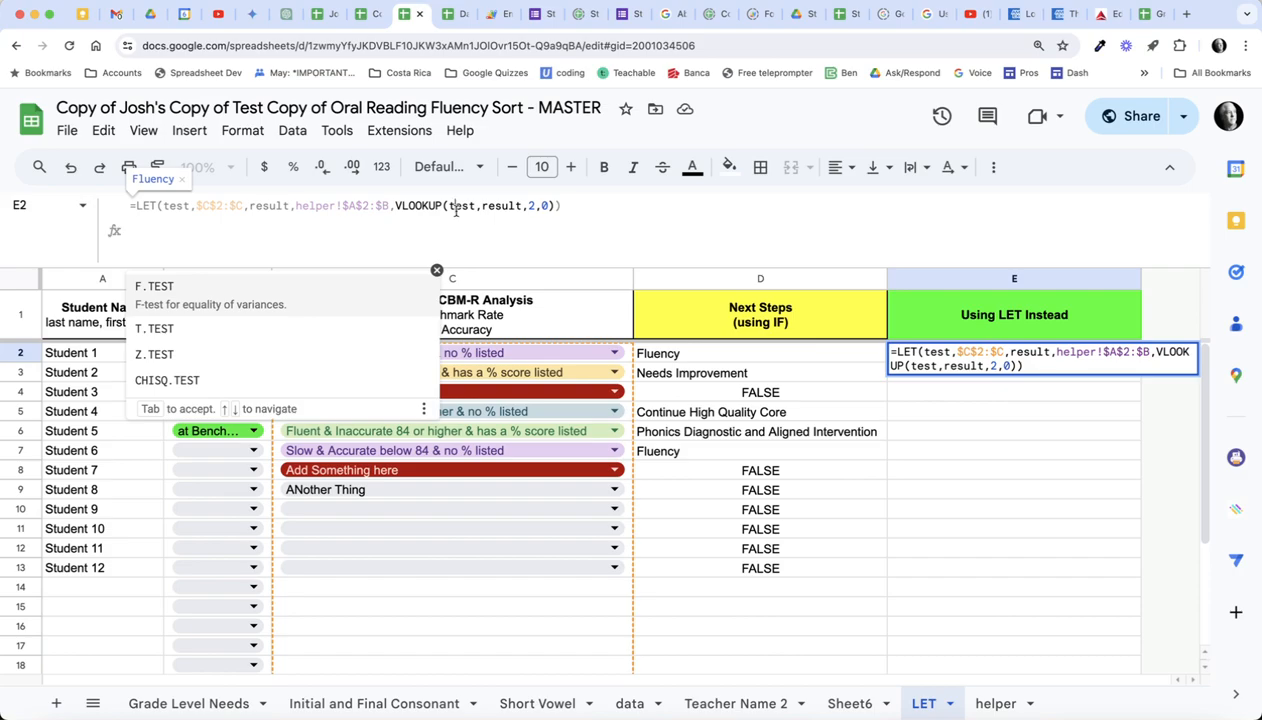
key(Tab)
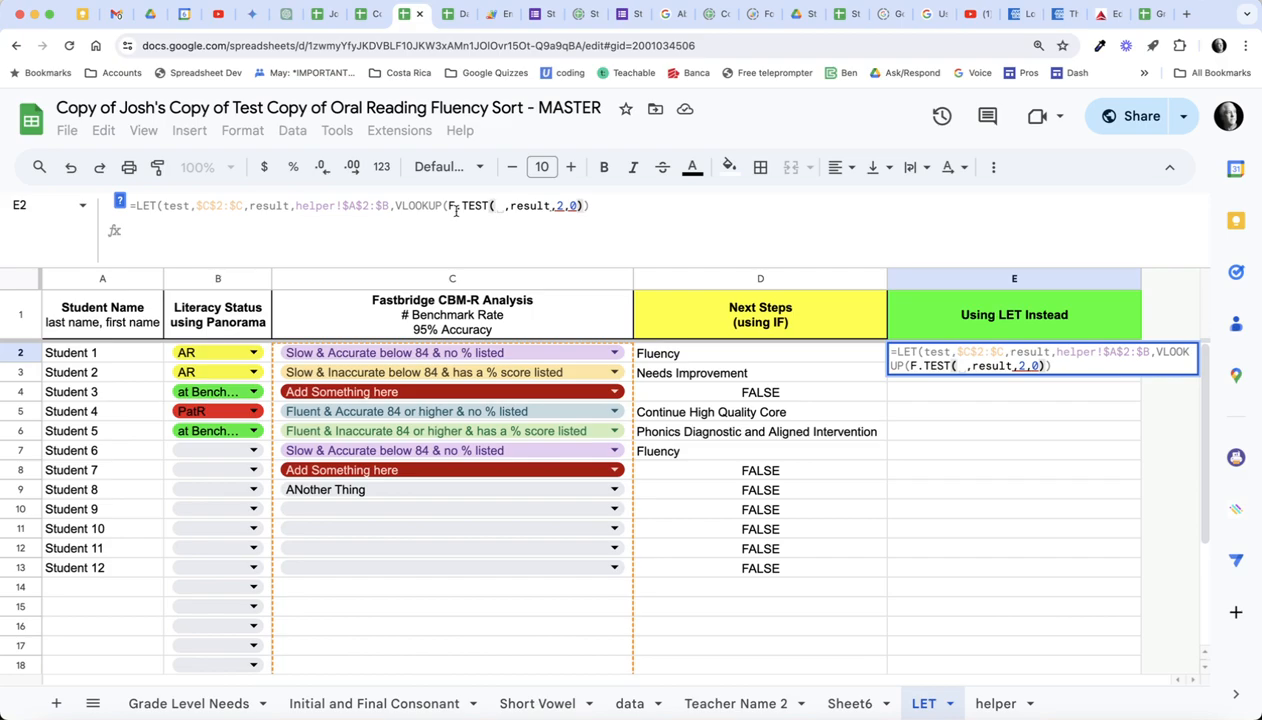
key(Return)
key(Up)
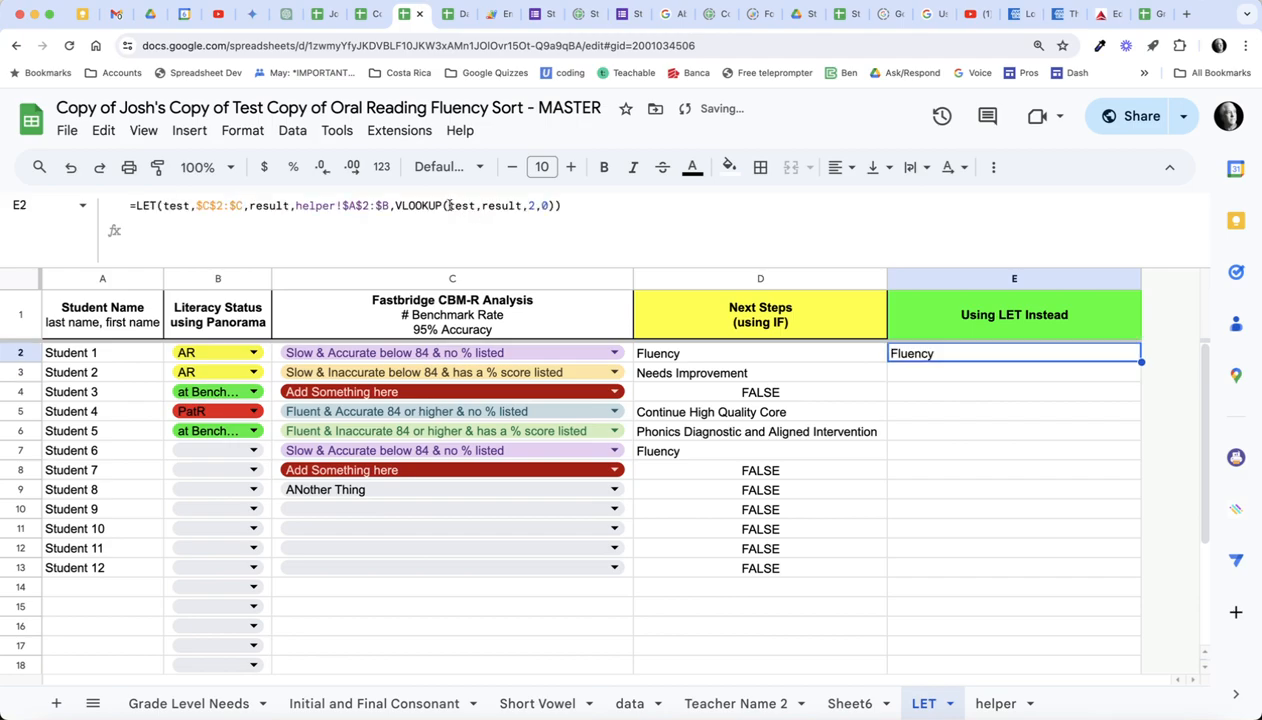
Step: Wrap the LET formula in E2 in ArrayFormula and enter it so one formula covers the whole column
click(550, 226)
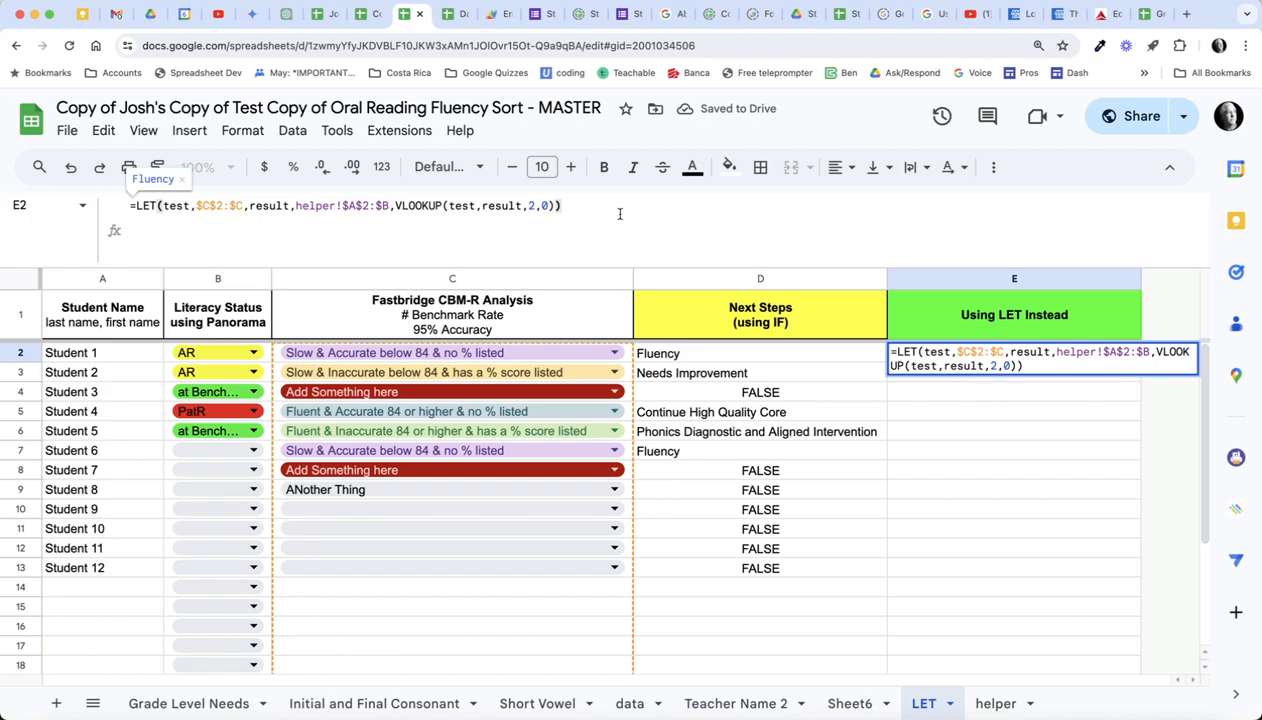
key(ctrl+shift+Return)
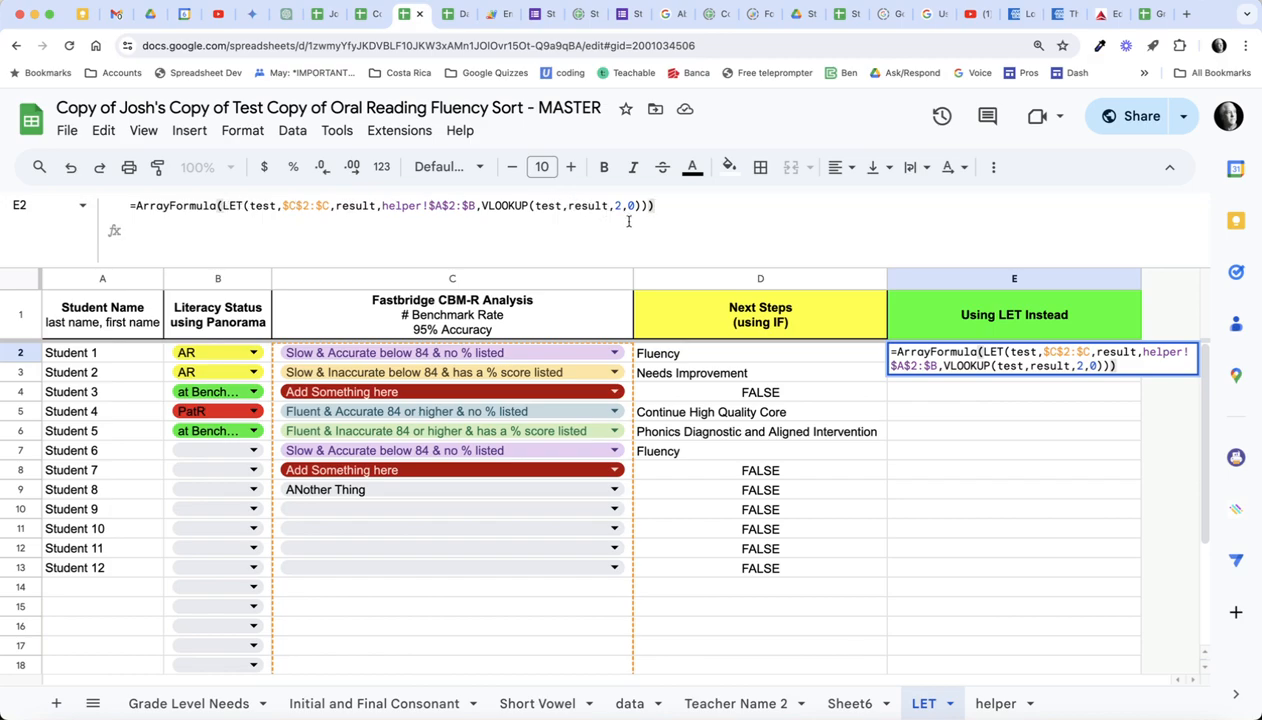
key(Return)
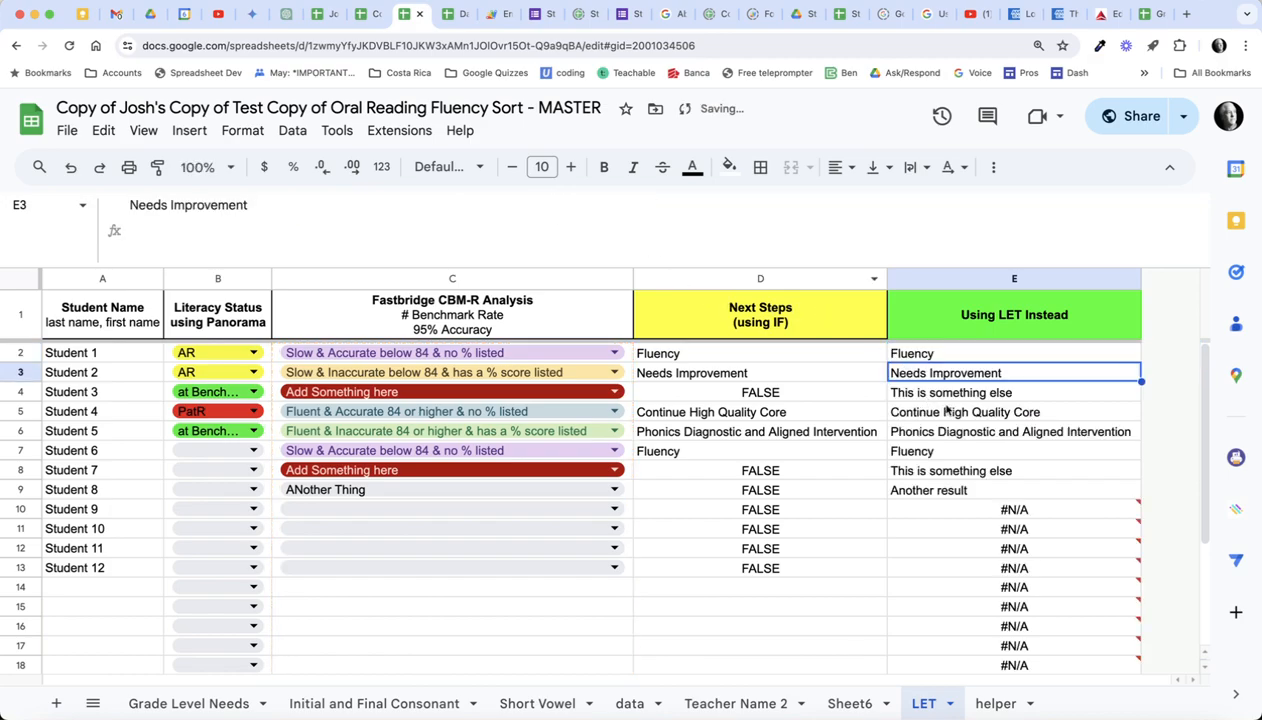
Step: Wrap the array formula in E2 in IFERROR with an empty fallback value and enter it
click(966, 357)
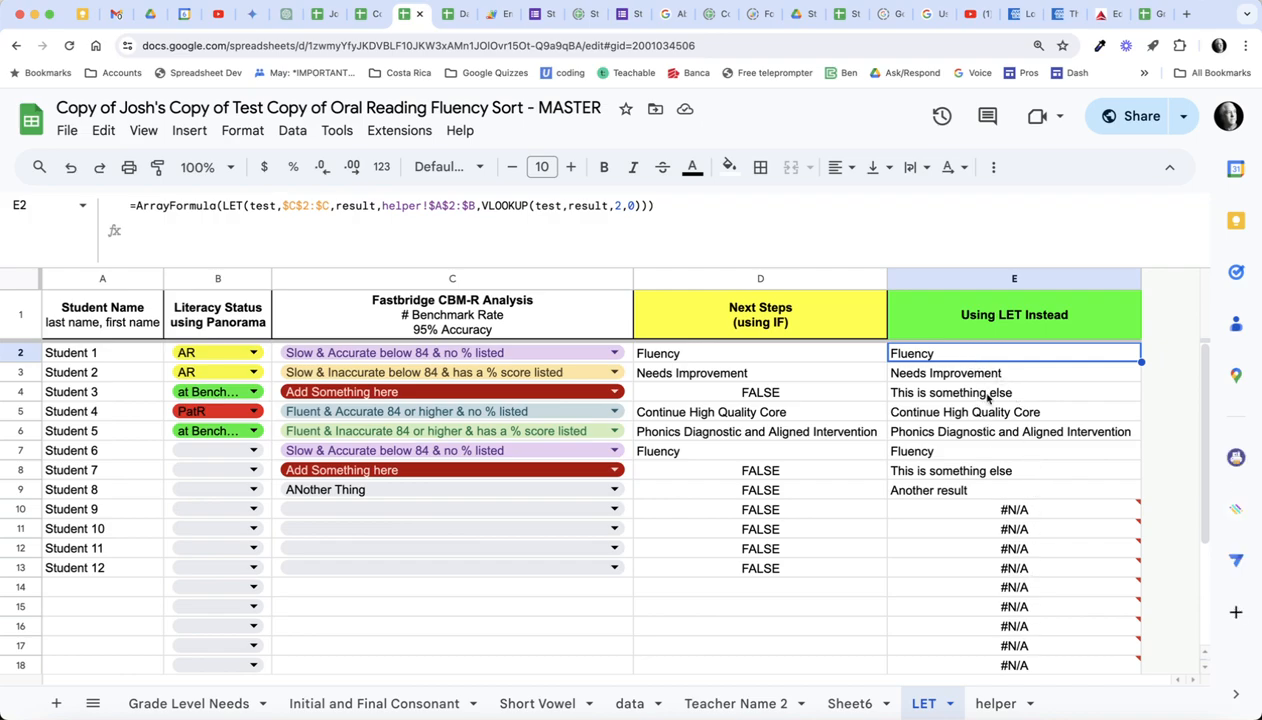
mouse_move(1075, 514)
click(137, 204)
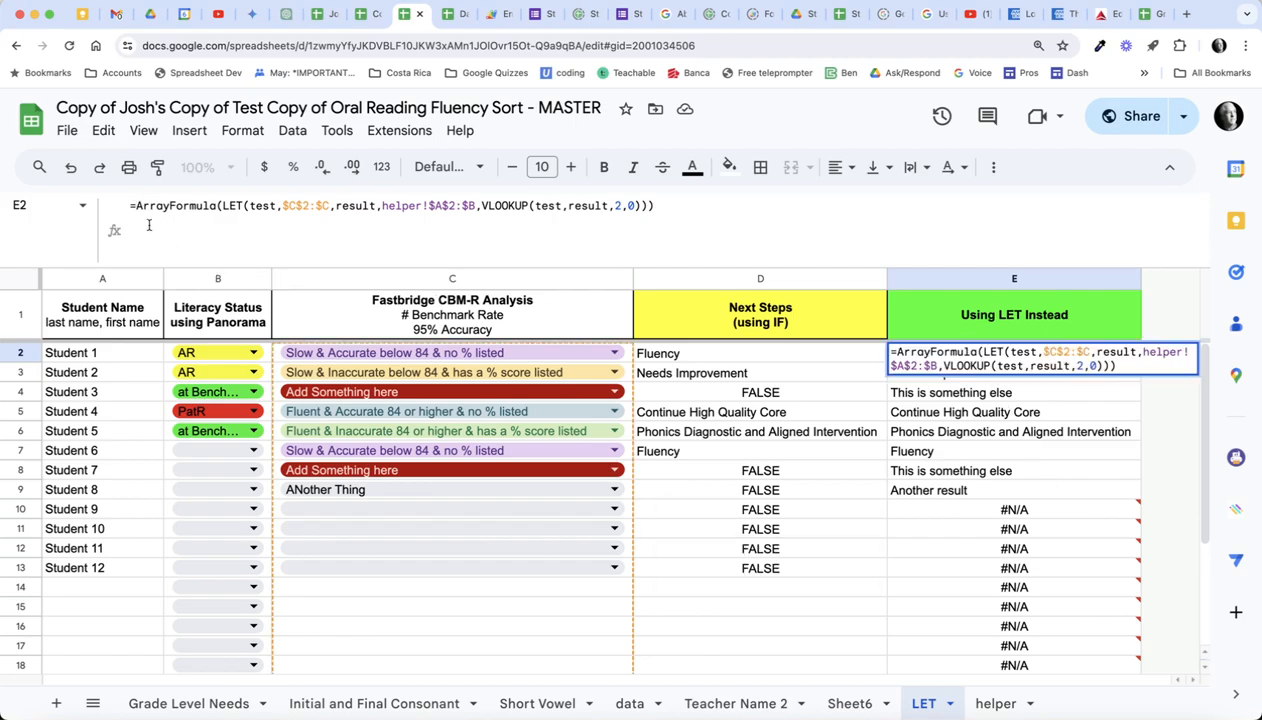
text(IFERO)
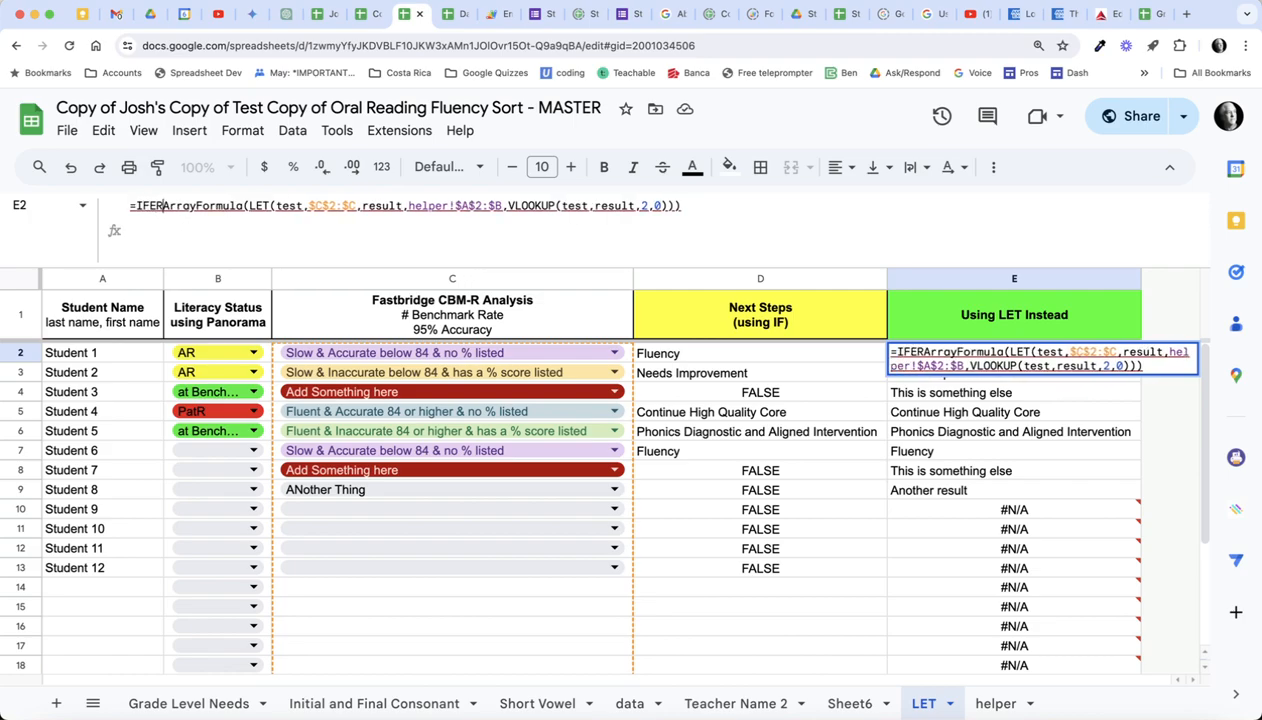
key(BackSpace)
text(ROR)
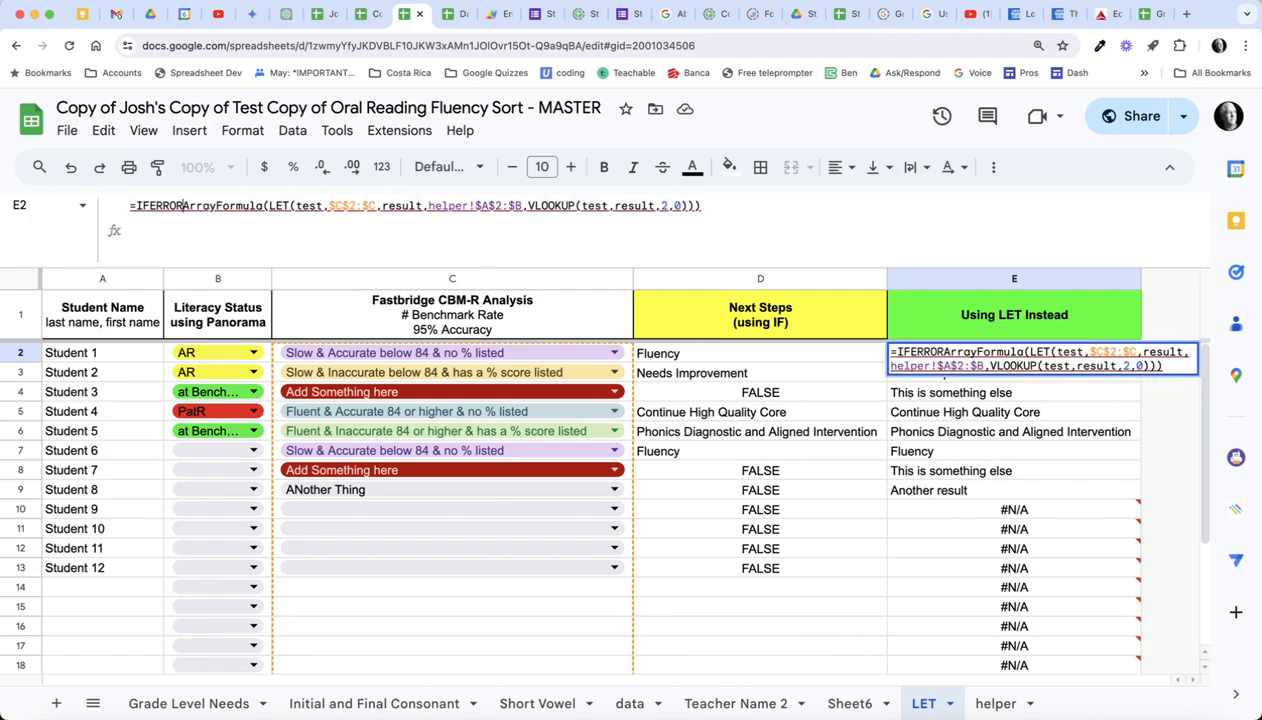
text(()
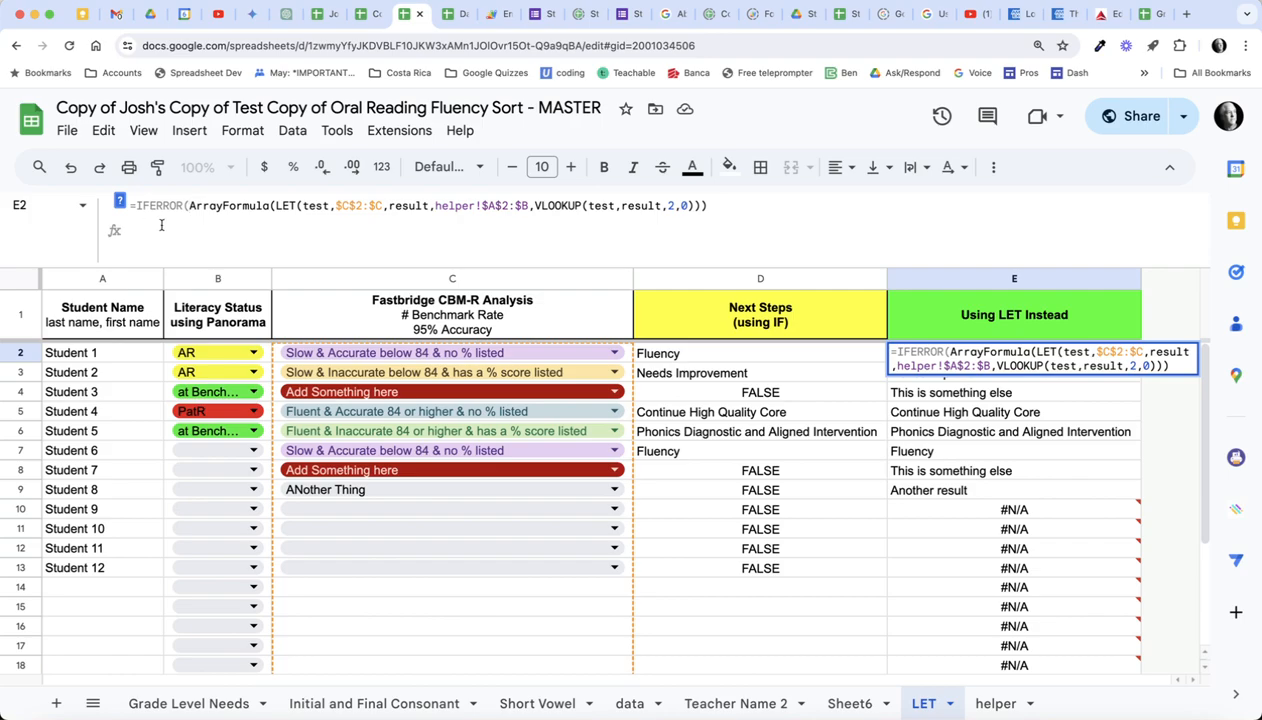
click(709, 205)
text(,))
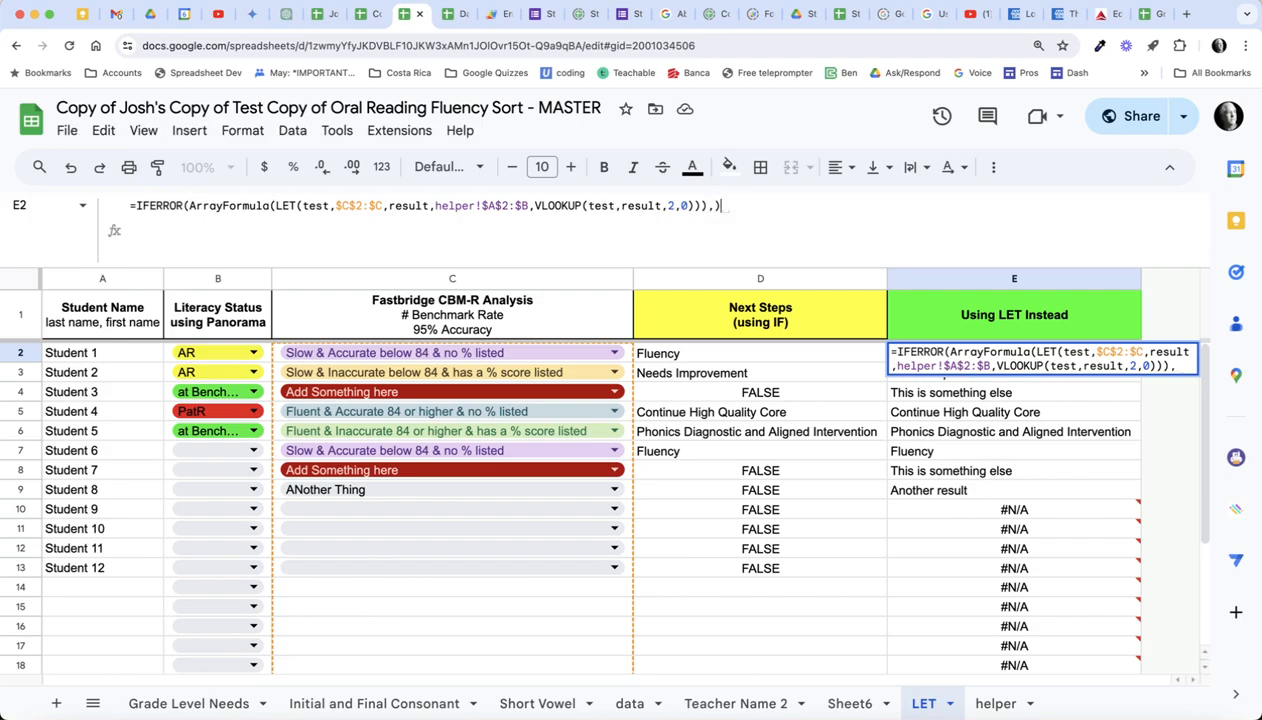
key(Return)
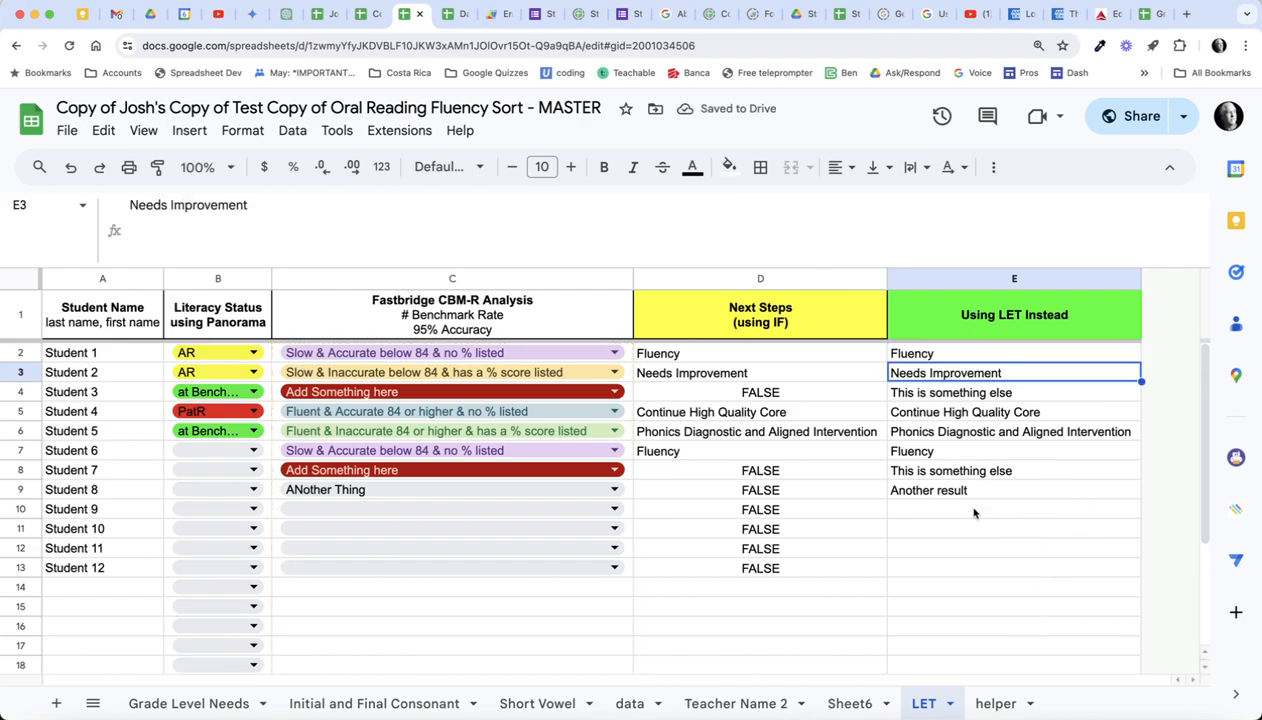
Step: Choose "Fluent & Inaccurate 84 or higher & has a % score listed" in C10 and "Fluent & Accurate 84 or higher & no % listed" in C11
click(620, 509)
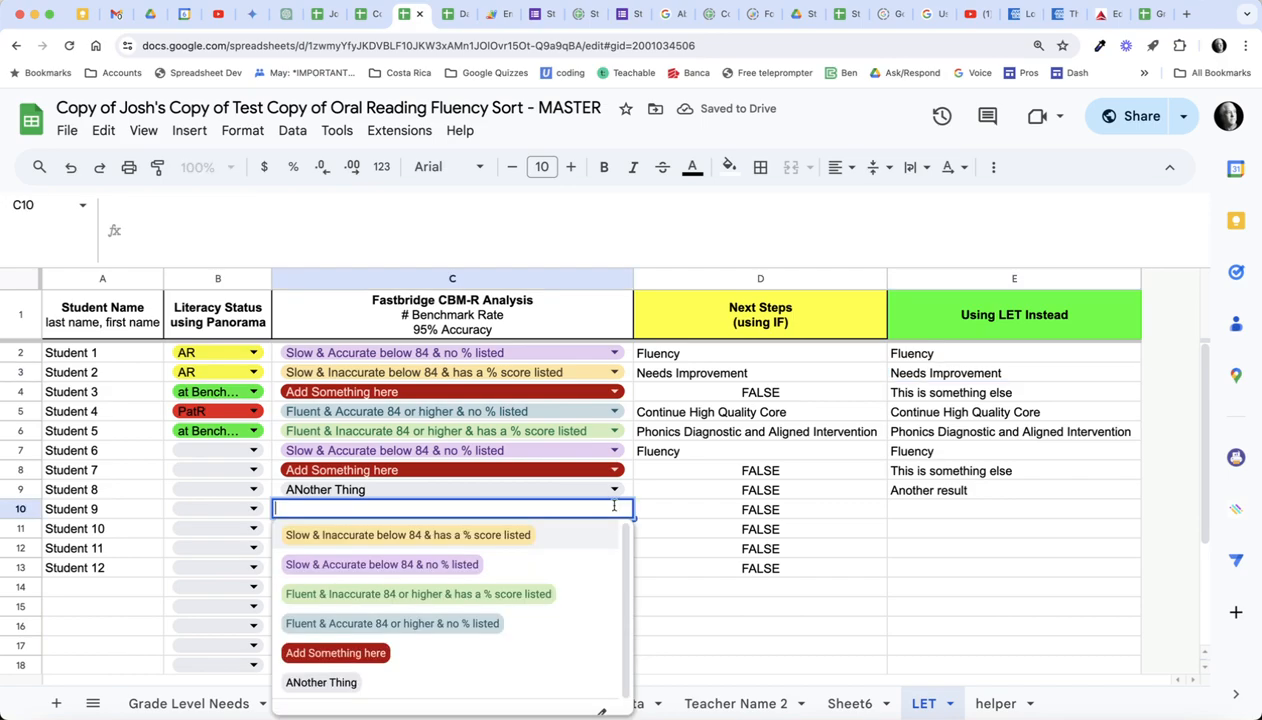
click(498, 600)
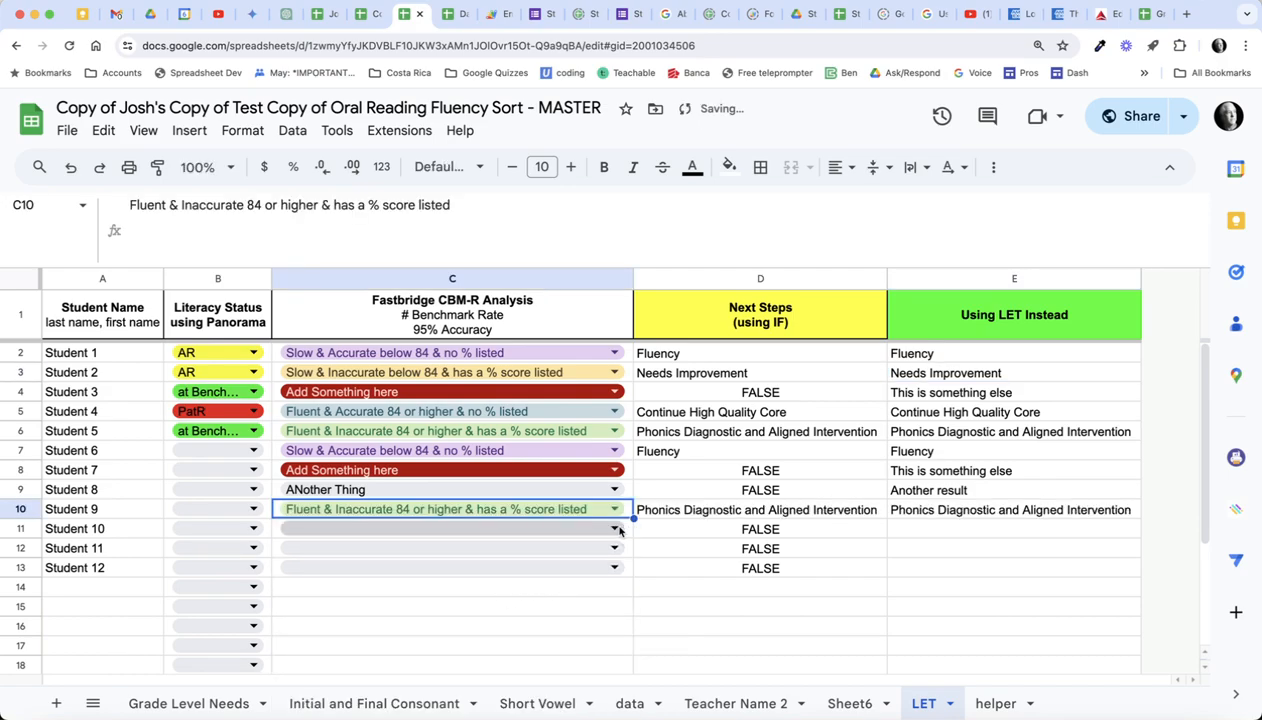
click(614, 528)
click(478, 643)
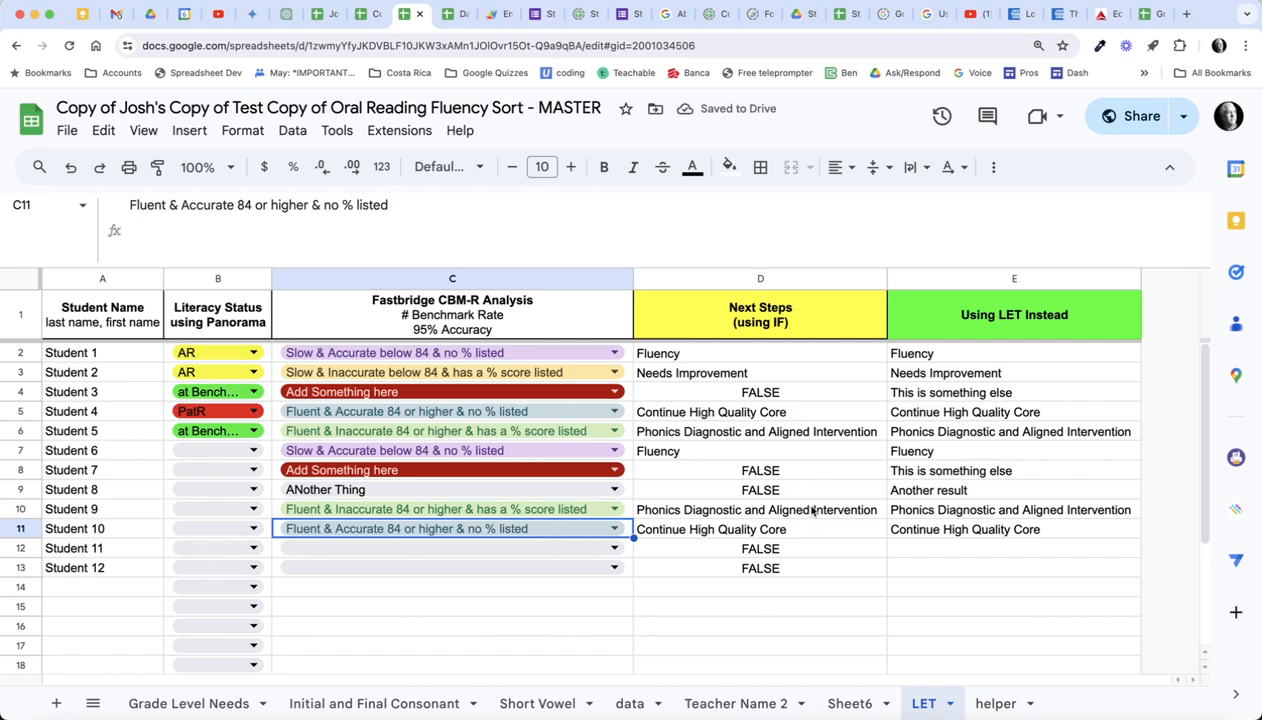
Step: Compare the IFERROR formula in E2 with the nested IF formulas in D13 and D2 and the analysis options in column C
click(955, 351)
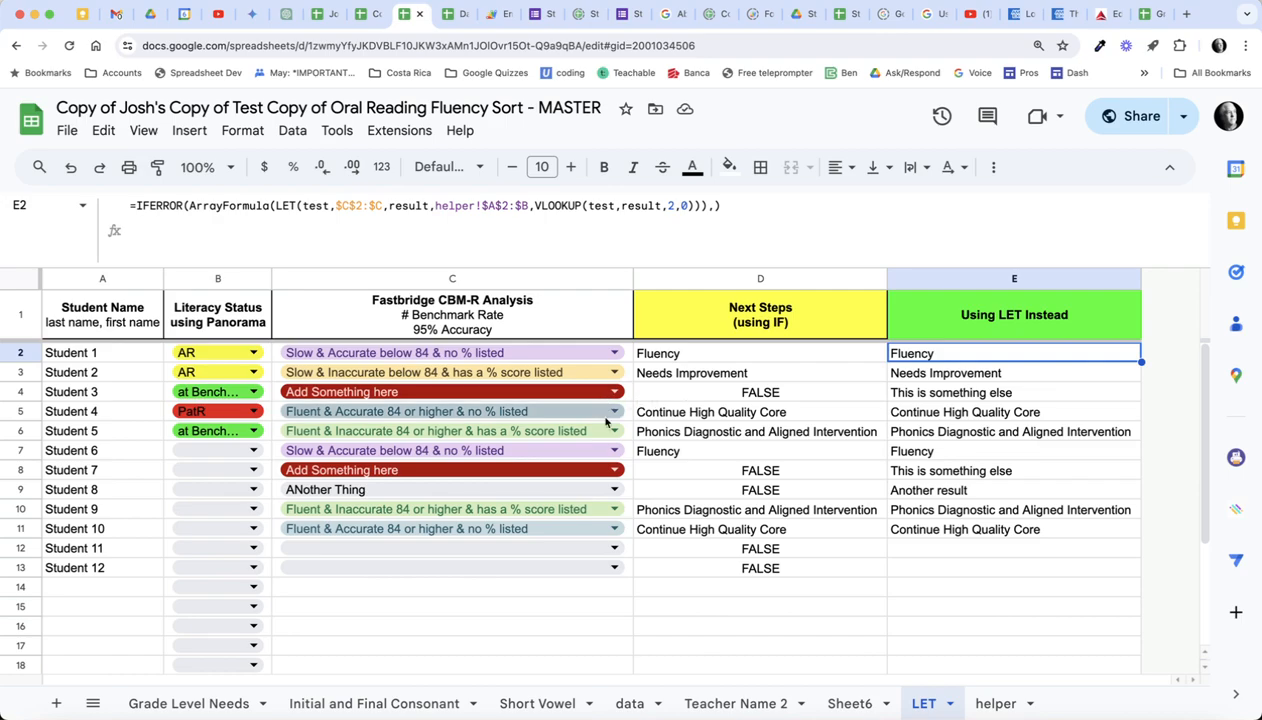
click(614, 555)
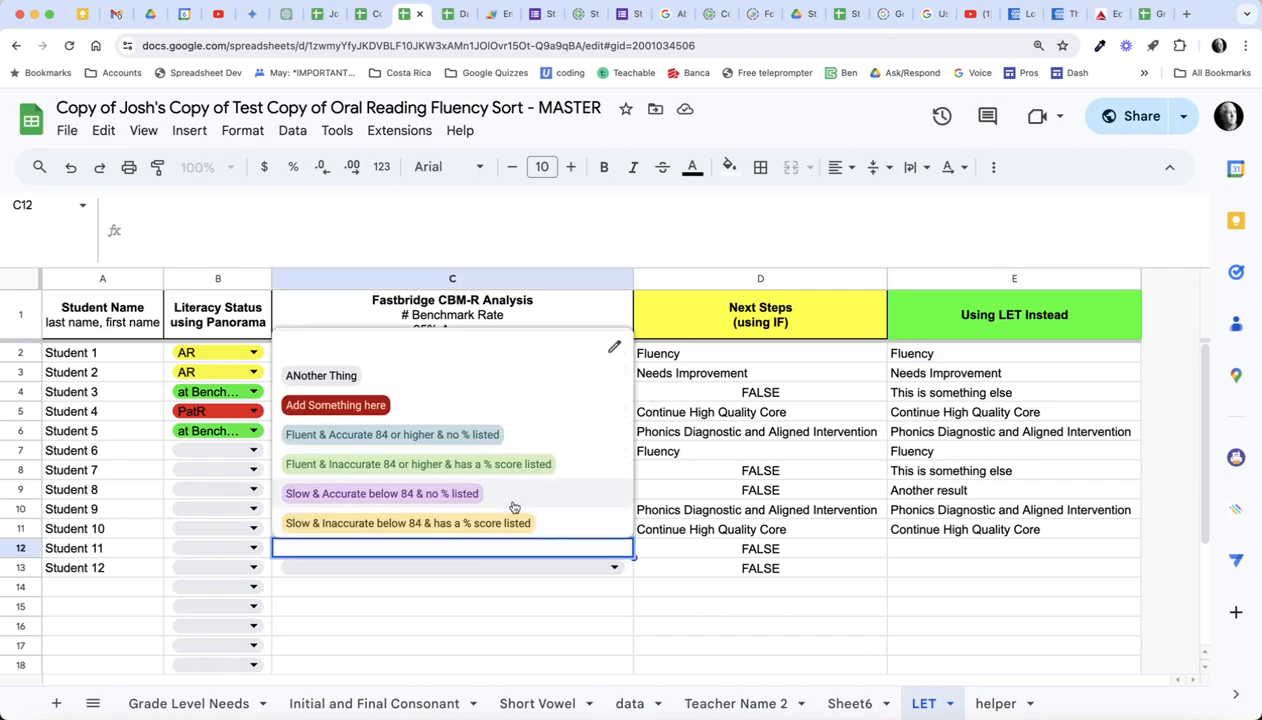
click(641, 568)
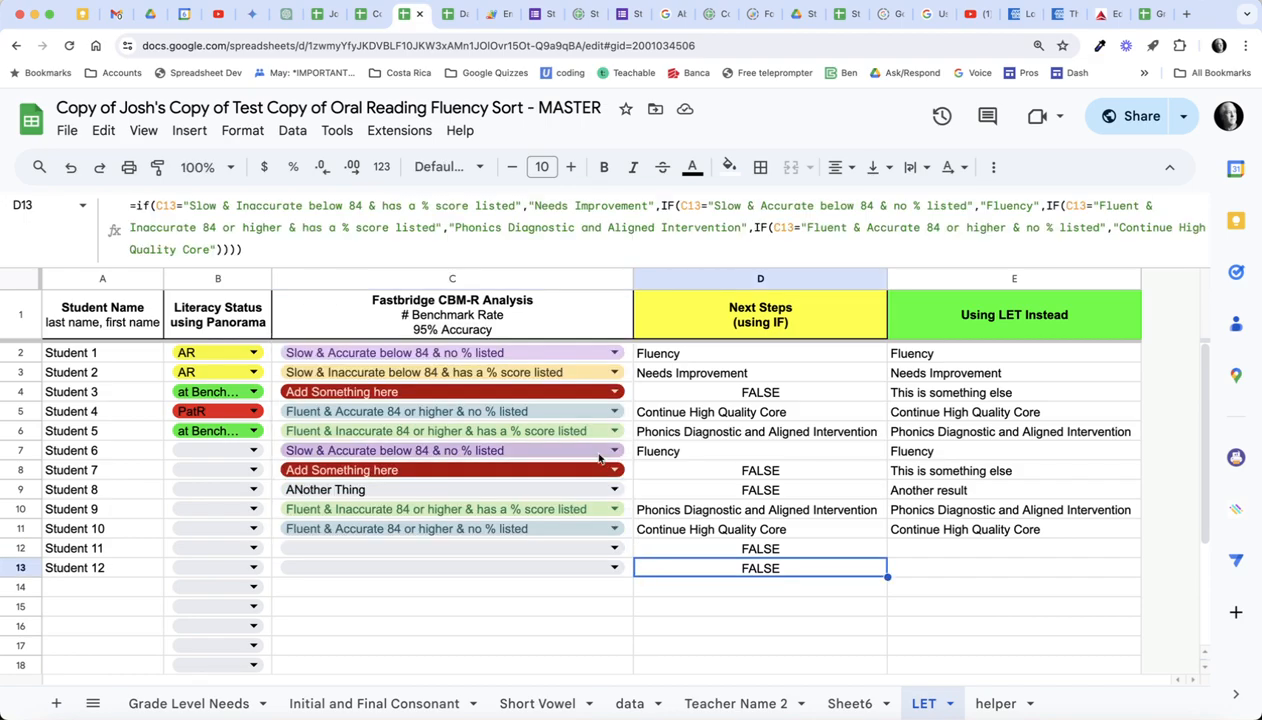
click(590, 352)
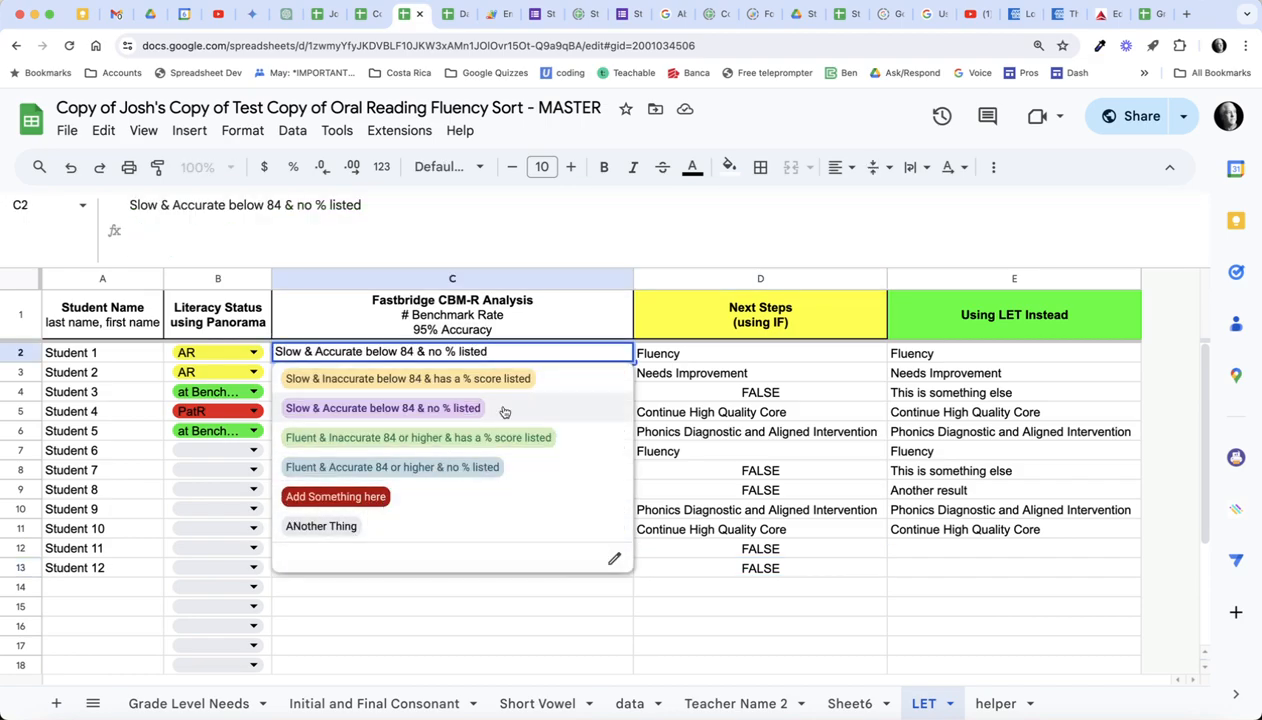
click(722, 352)
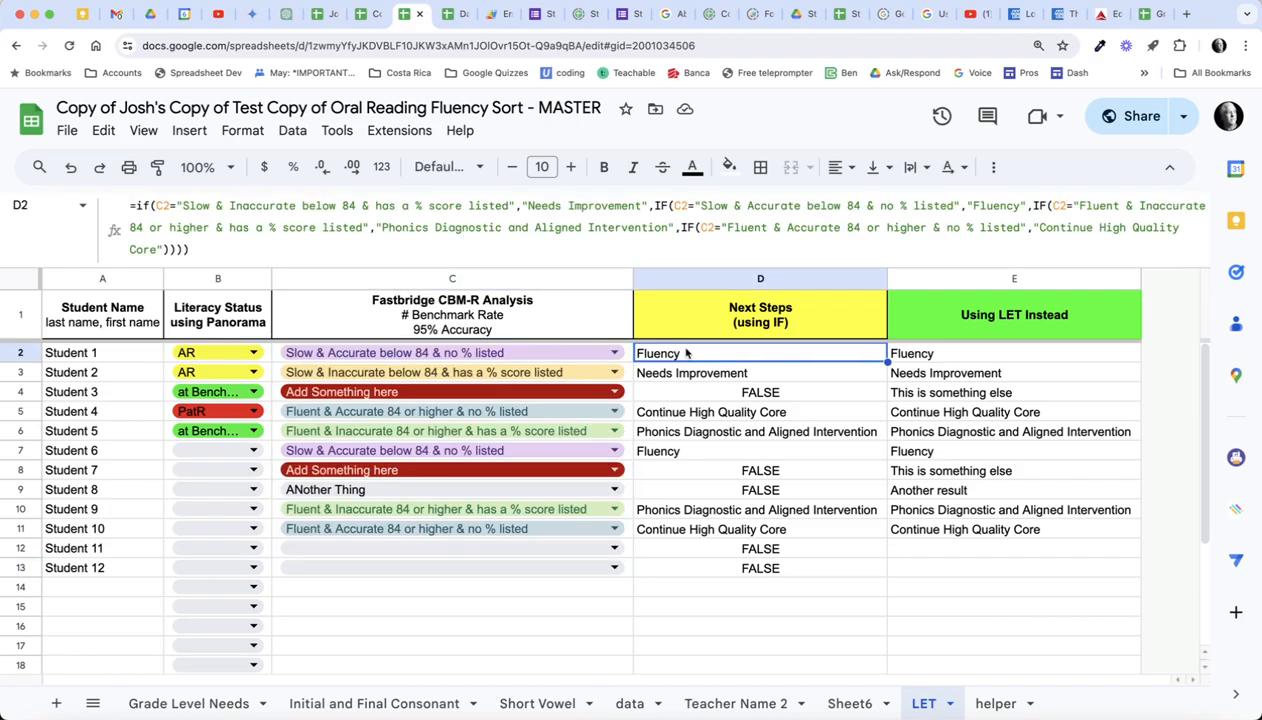
Step: Fill the analysis in C2 down through C13, then choose "Slow & Inaccurate below 84 & has a % score listed" in C2
click(625, 357)
drag(633, 362, 598, 562)
click(614, 353)
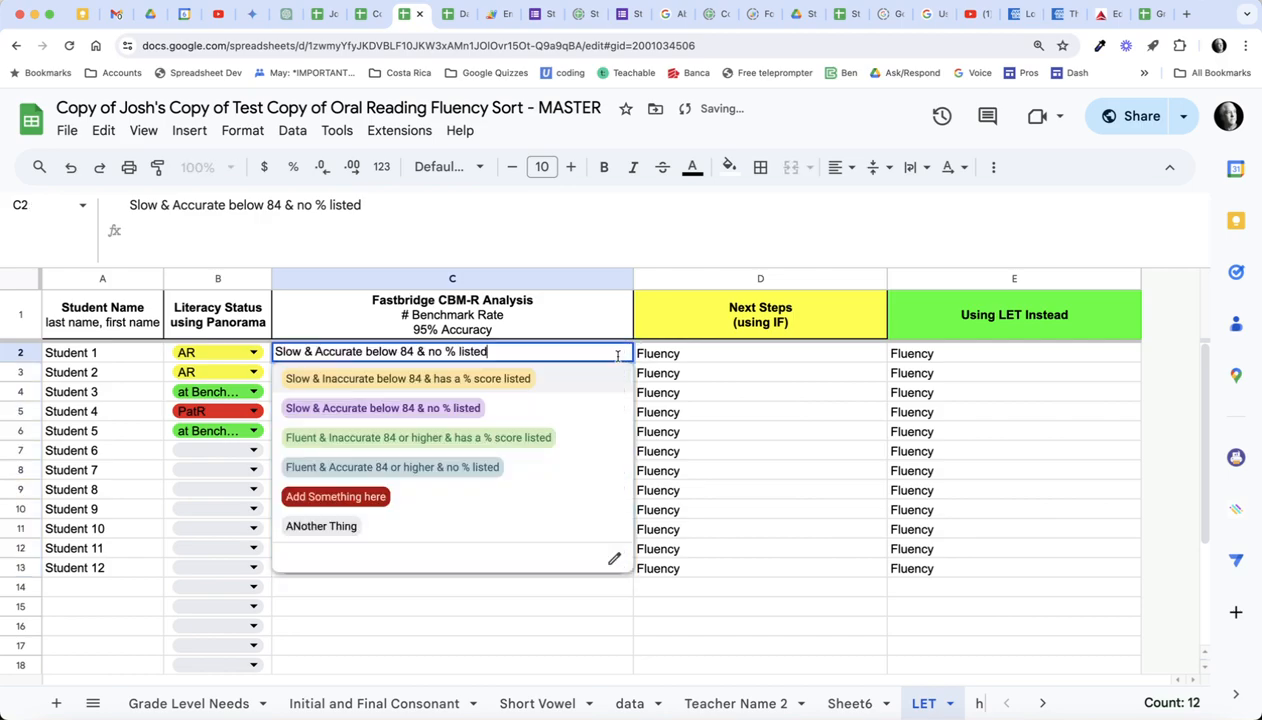
click(577, 374)
Step: Choose the "Slow & Accurate" analysis option in C3, "Fluent & Inaccurate" in C4 and "Fluent & Accurate" in C5
click(612, 375)
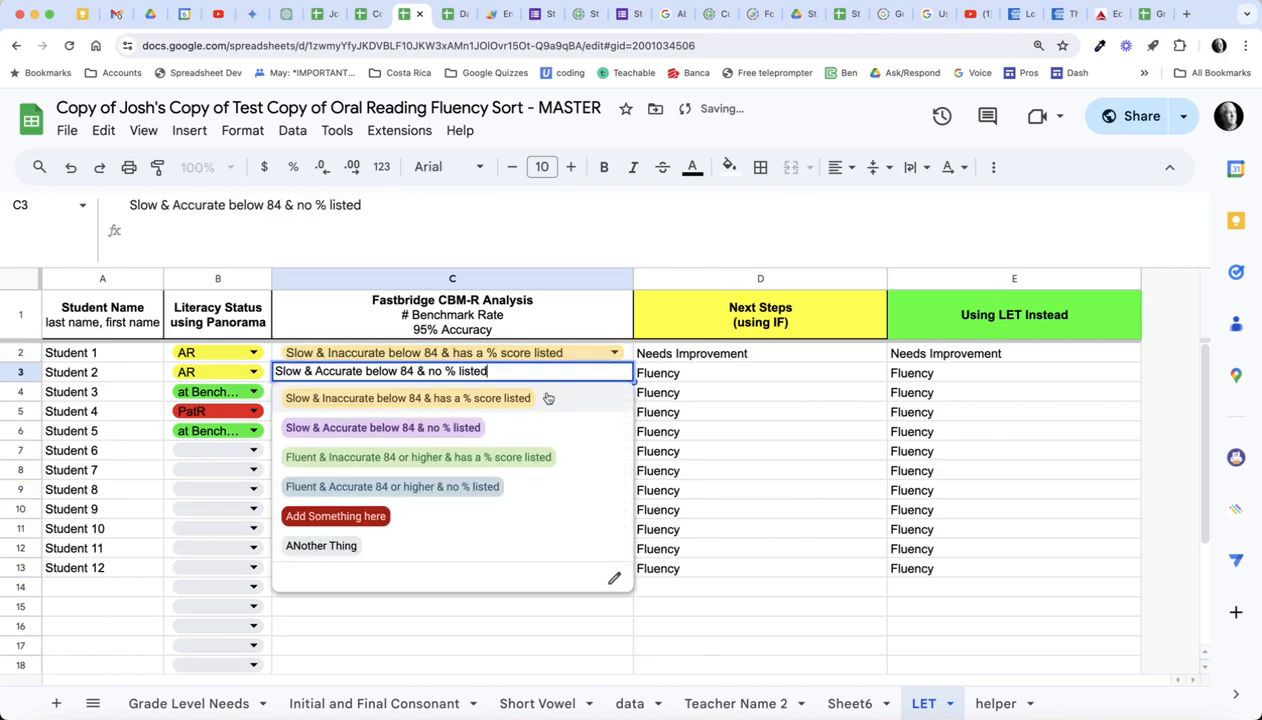
click(495, 424)
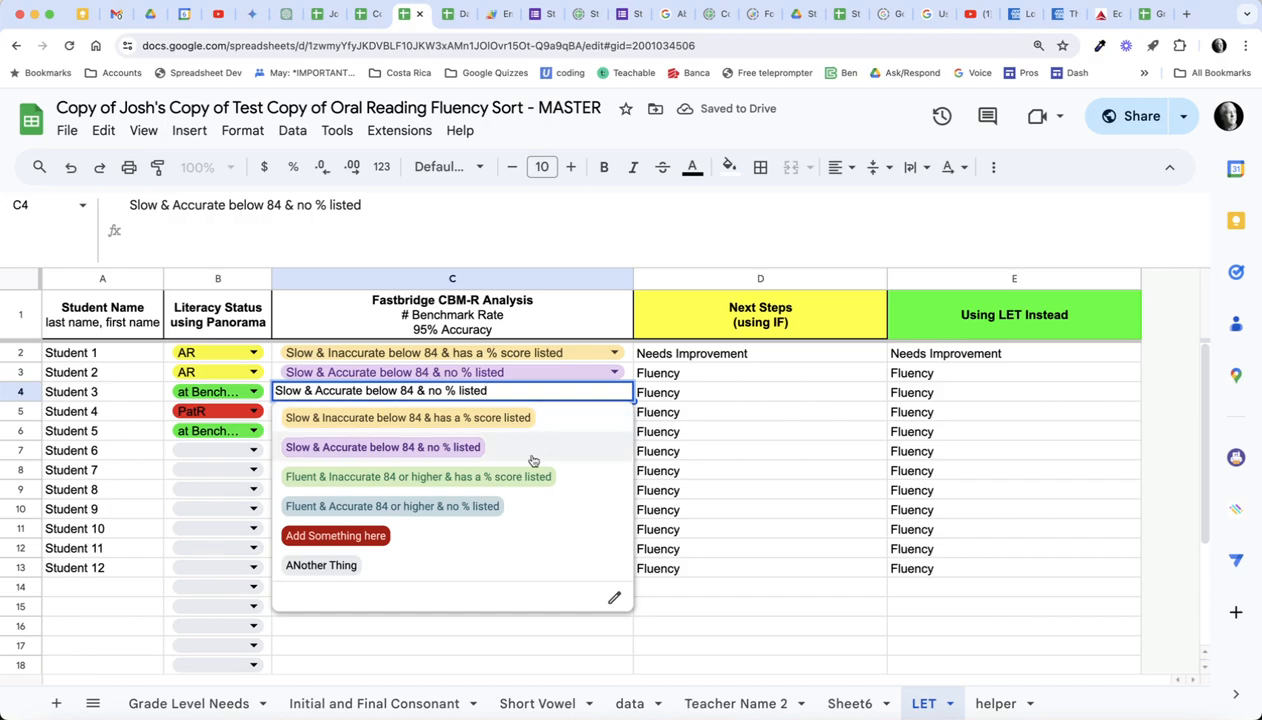
click(535, 476)
click(612, 412)
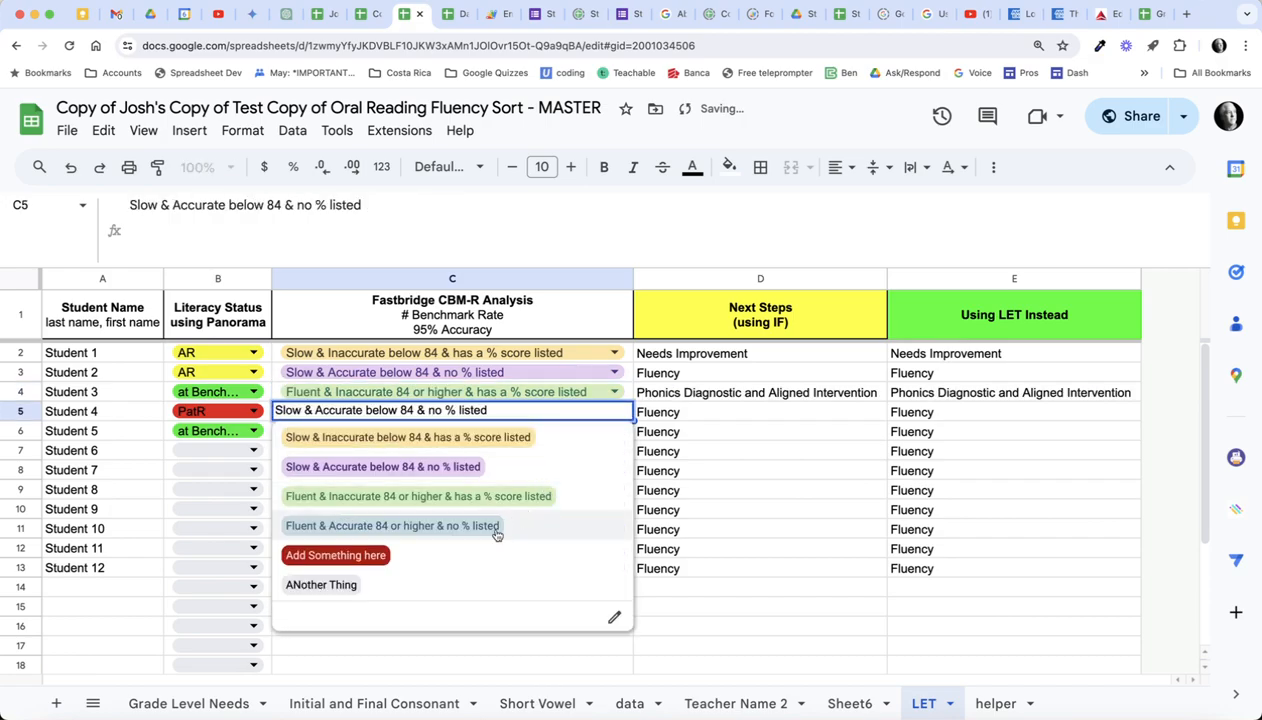
click(480, 525)
Step: Choose "Add Something here" as the analysis in C6 and "ANother Thing" in C7
click(614, 430)
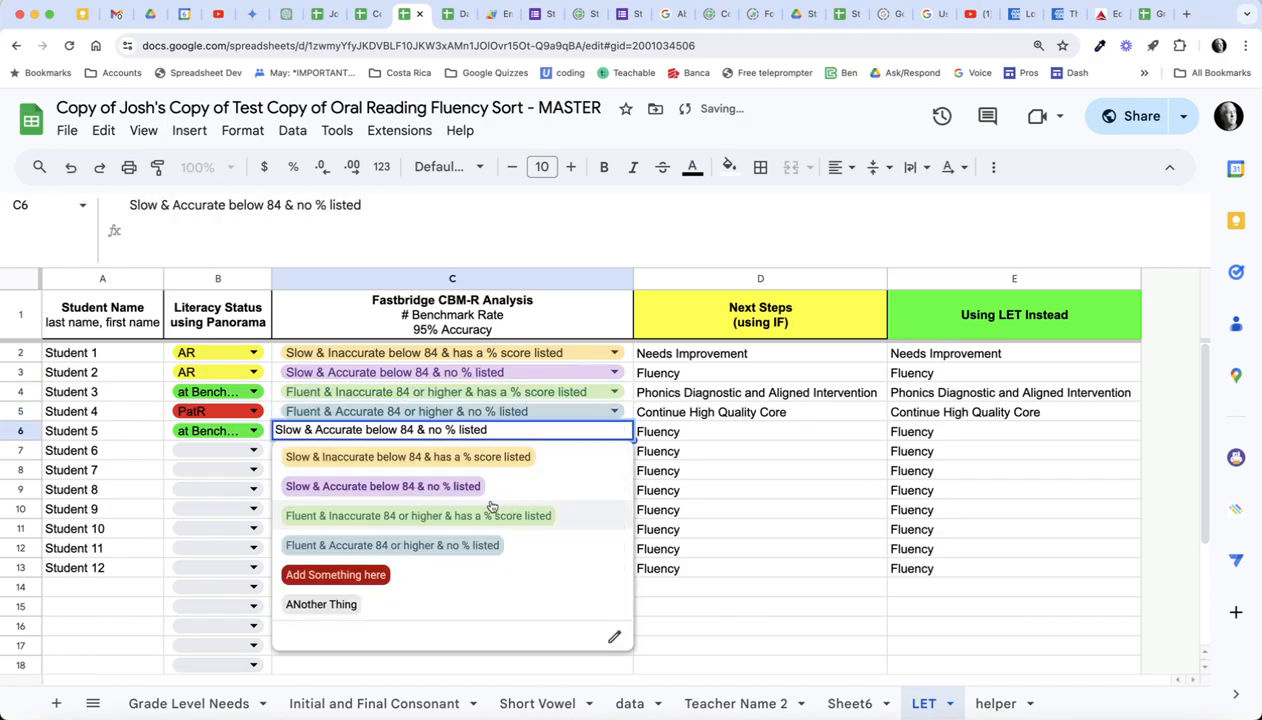
click(402, 574)
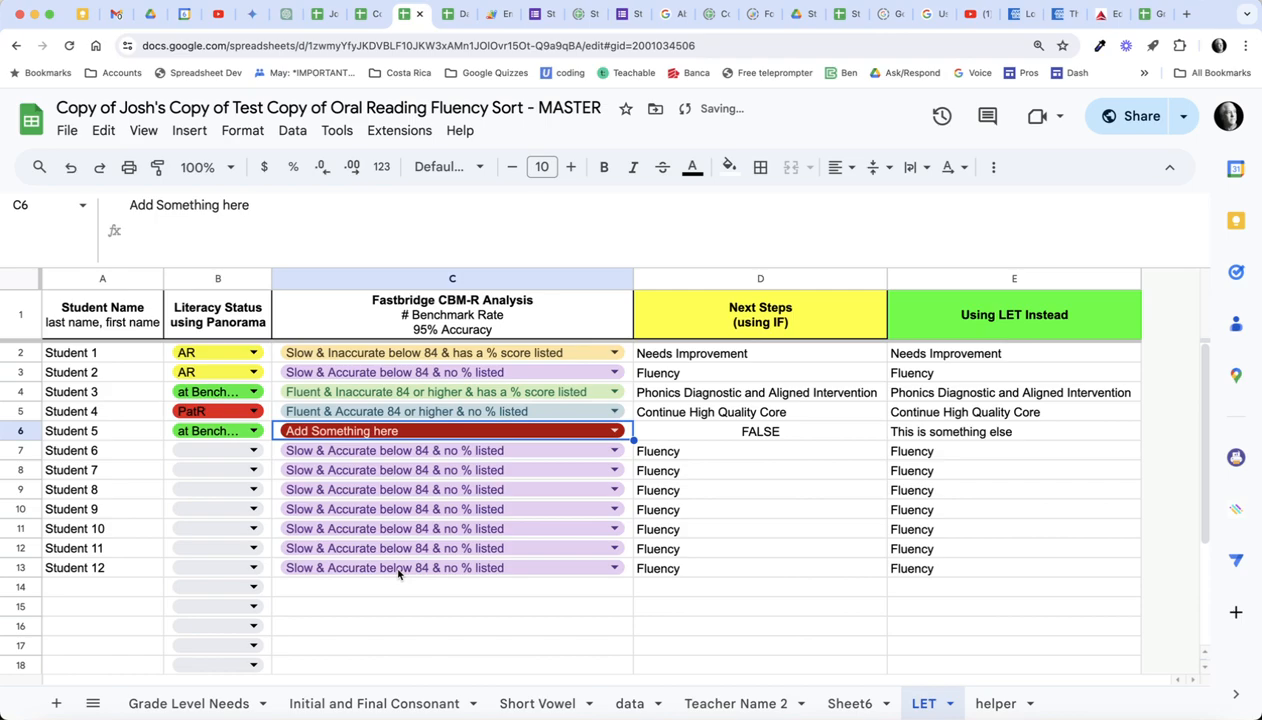
click(614, 450)
click(367, 625)
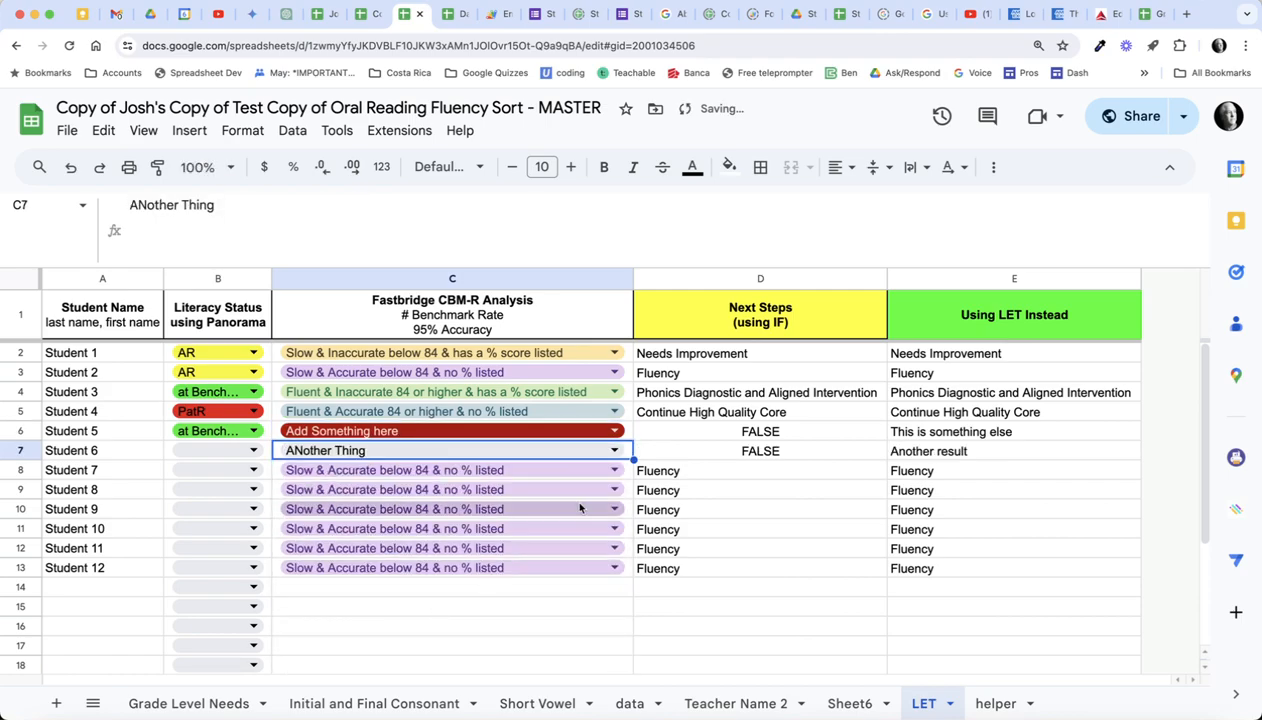
Step: Clear the analysis choices for Students 7 to 12 in C8:C13
click(614, 469)
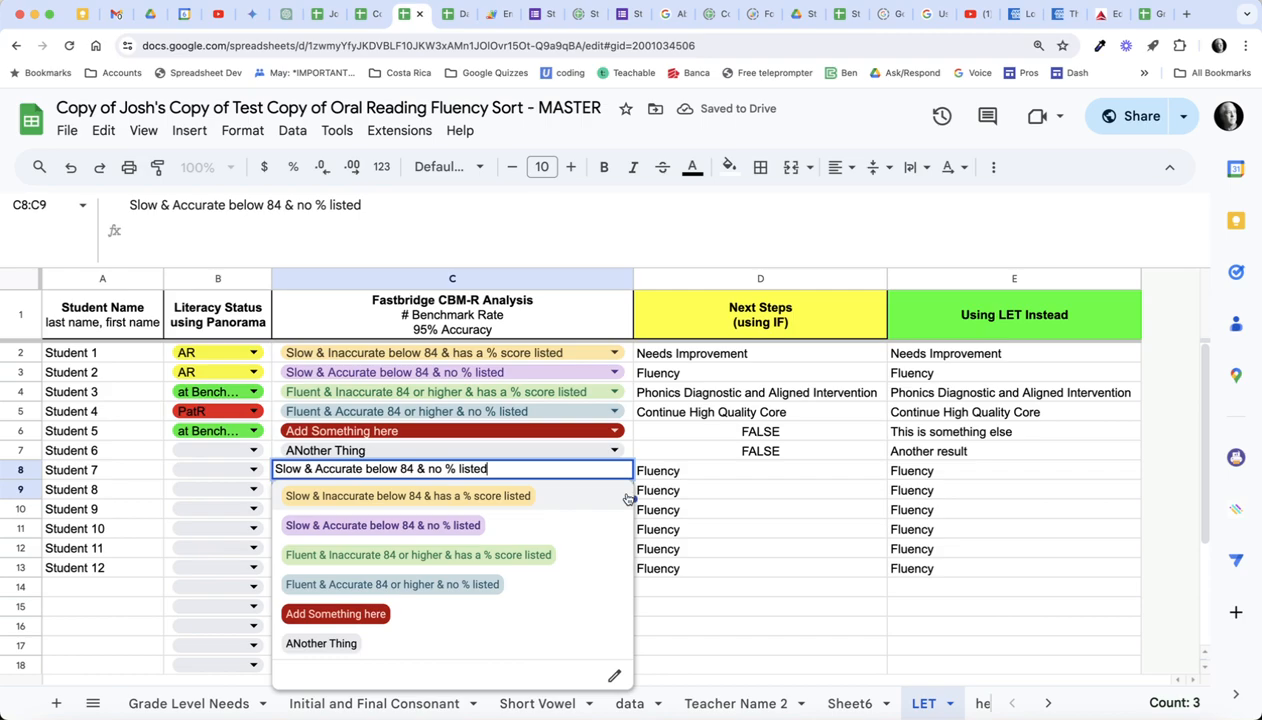
click(640, 454)
drag(626, 474, 627, 568)
key(Delete)
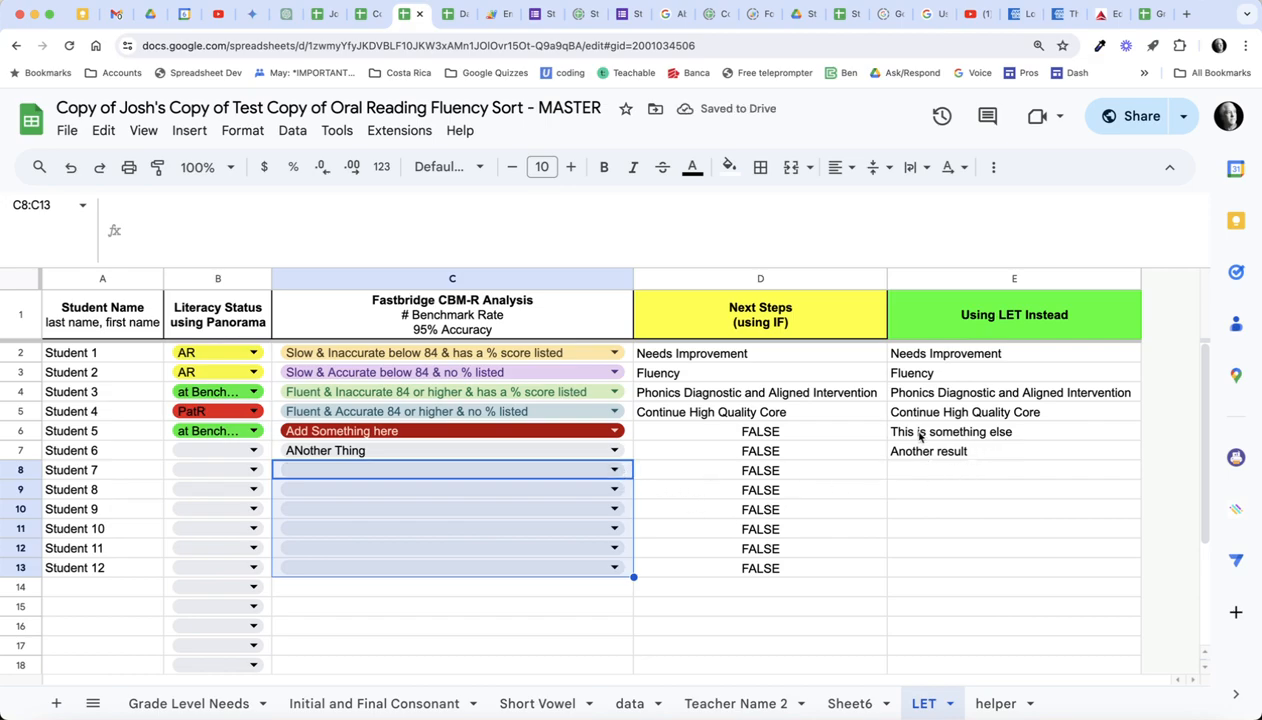
Step: Clear the "Add Something here" and "ANother Thing" rows in A6:B7 of the helper sheet
click(975, 704)
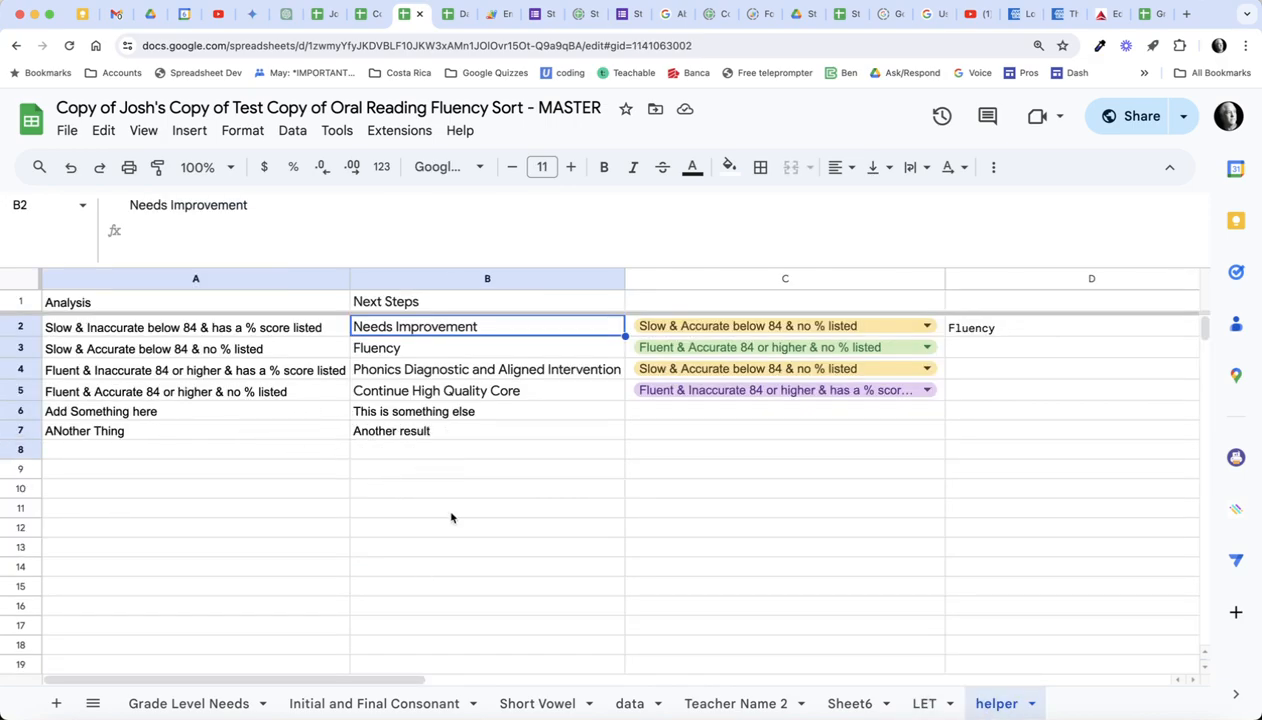
click(926, 703)
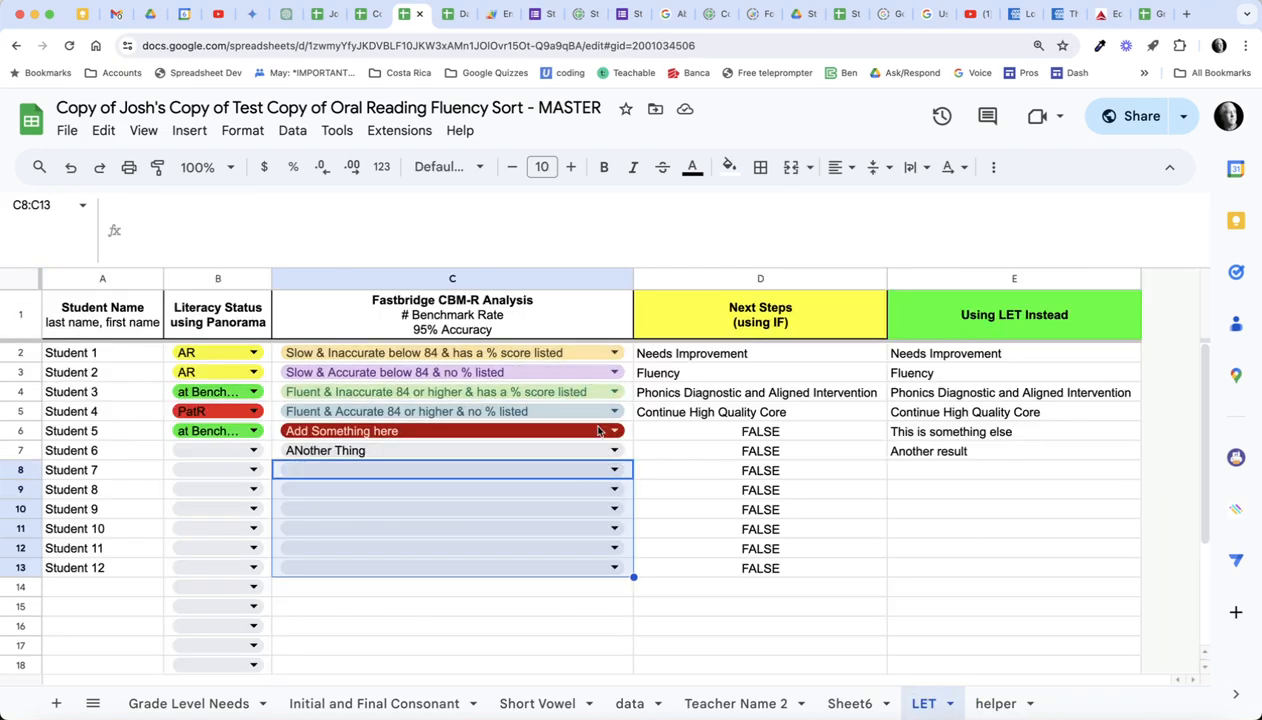
click(994, 704)
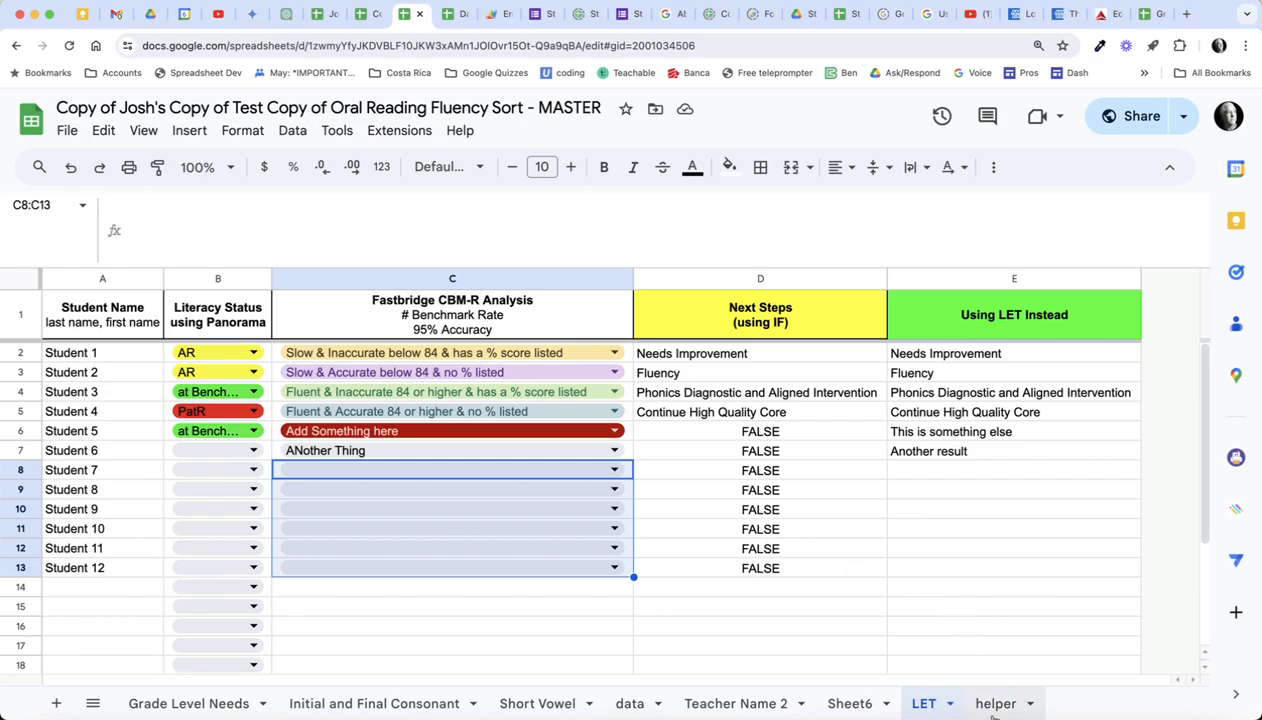
drag(265, 416, 373, 438)
key(Delete)
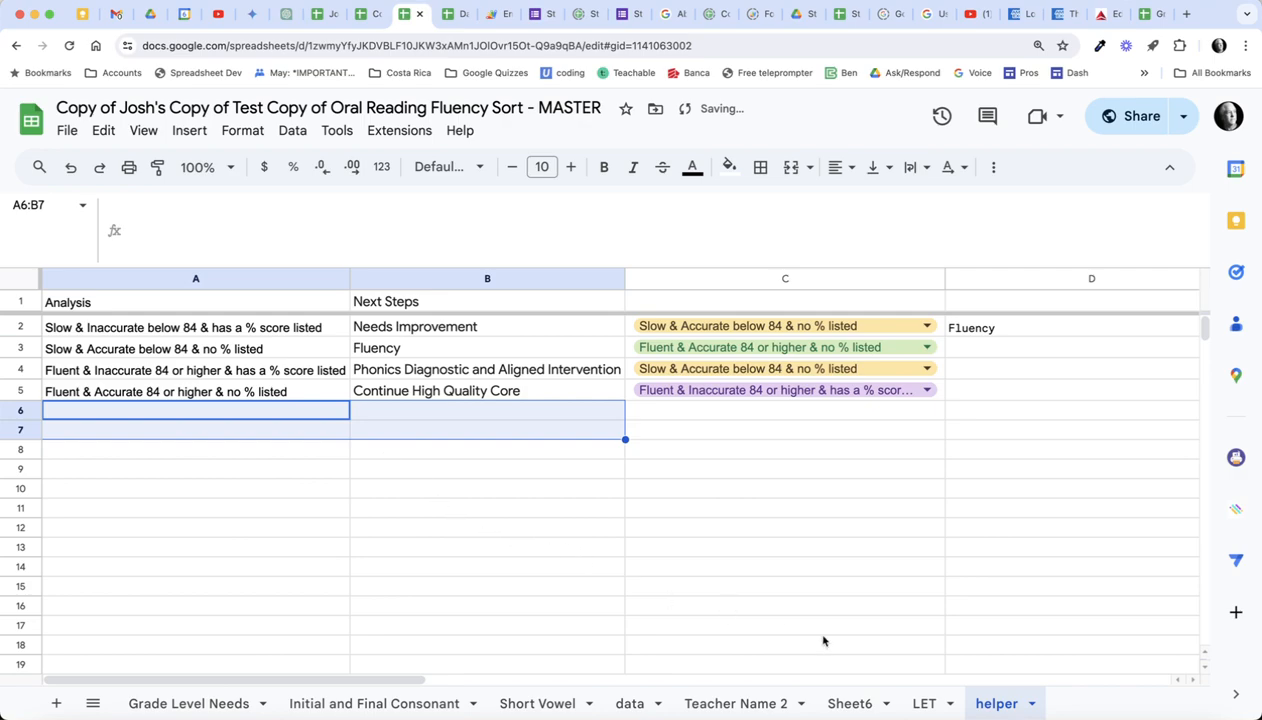
Step: On the LET sheet, choose "Fluent & Inaccurate 84 or higher & has a % score listed" in C6 and "Fluent & Accurate 84 or higher & no % listed" in C7
click(925, 705)
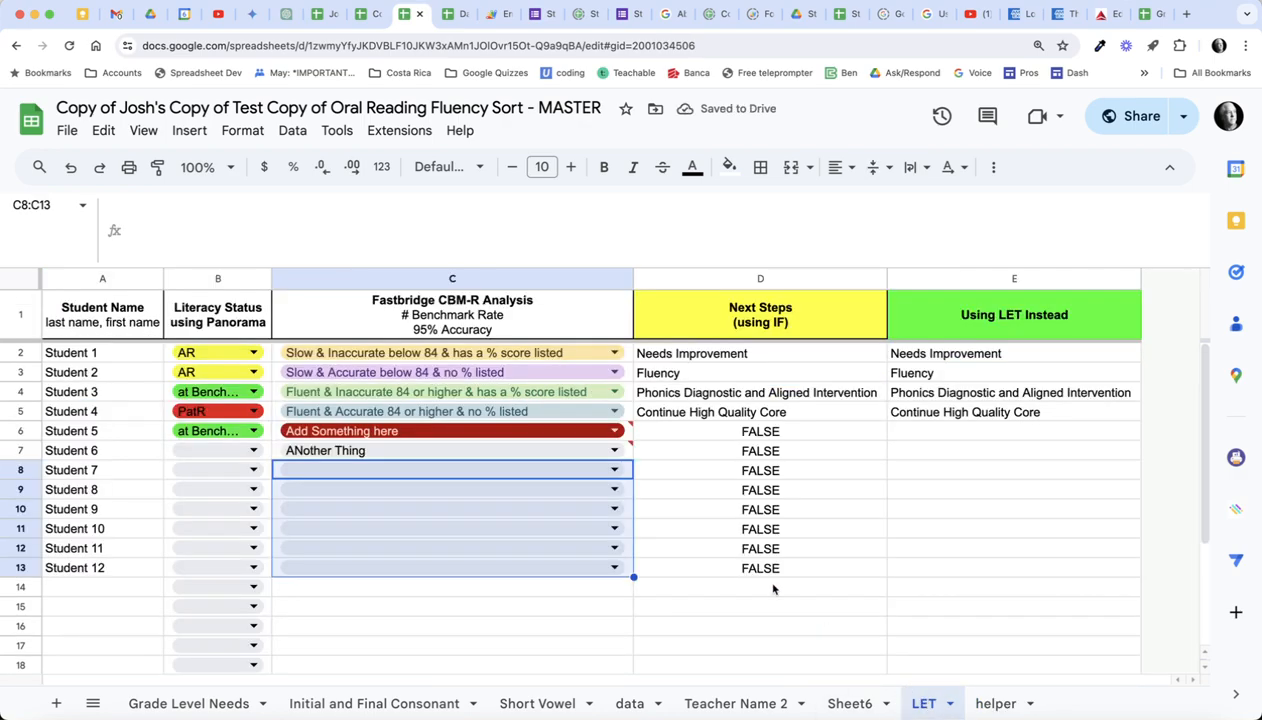
click(614, 431)
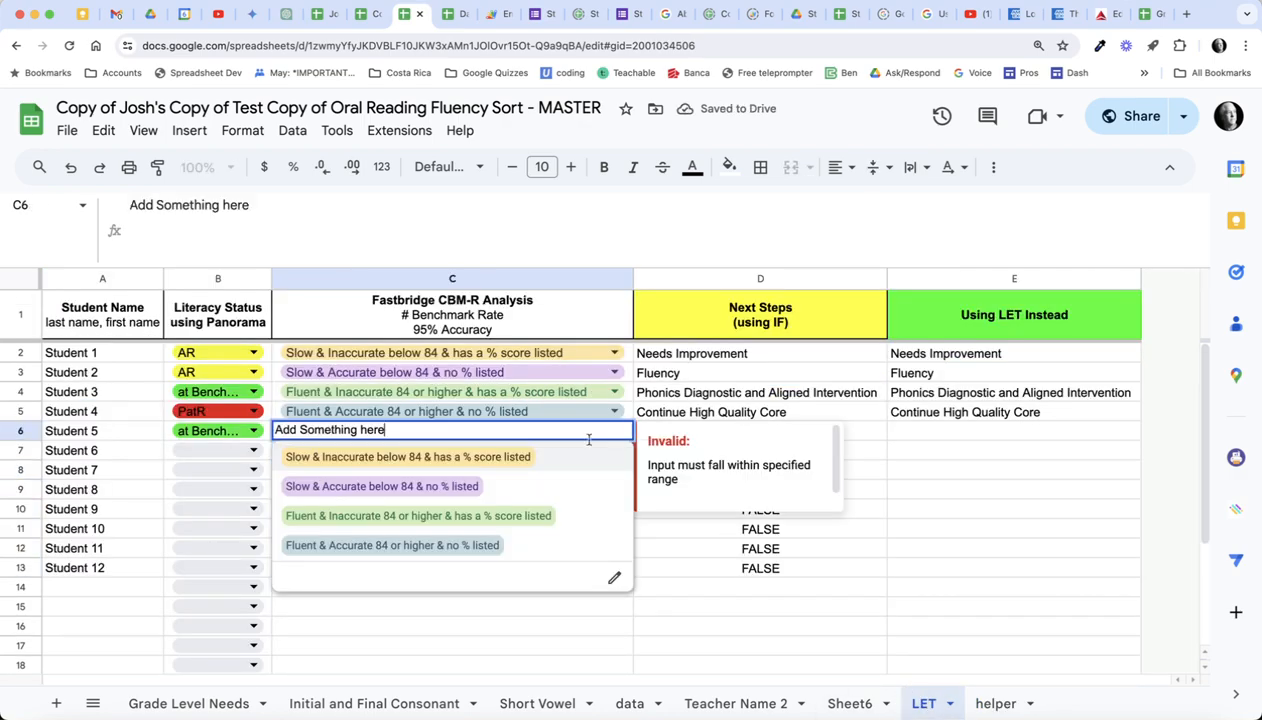
click(534, 521)
click(614, 450)
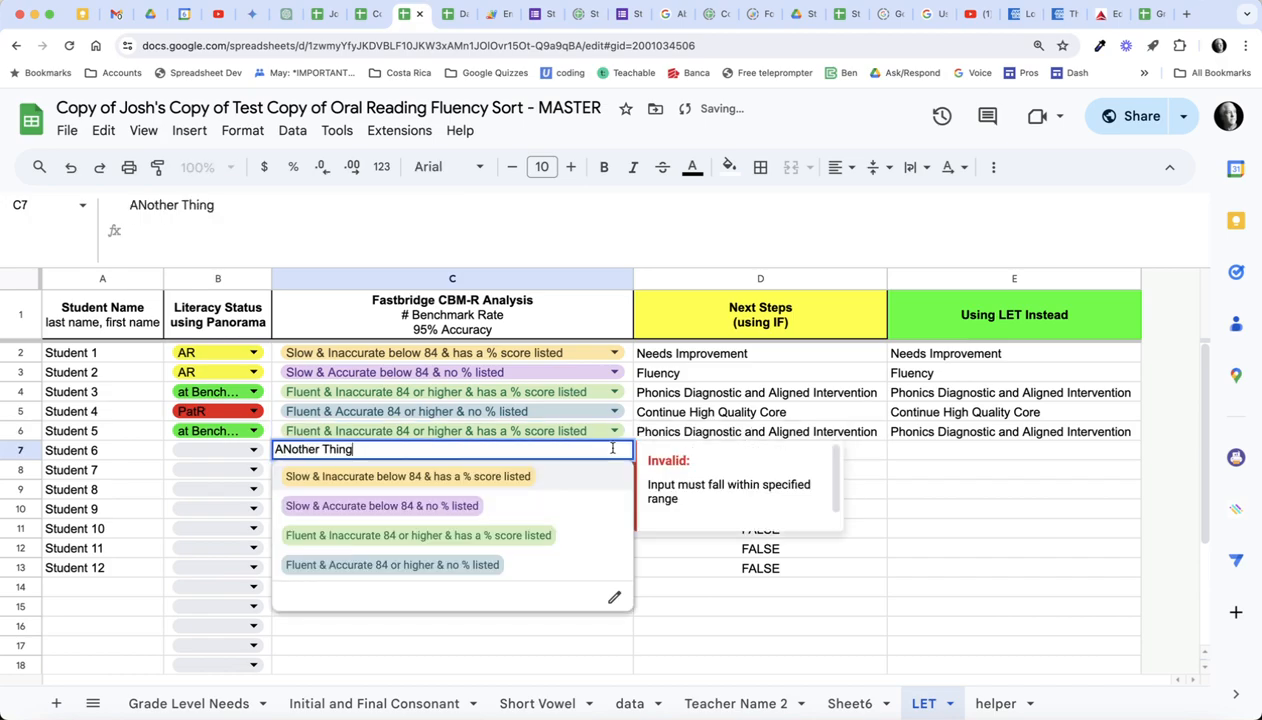
click(460, 563)
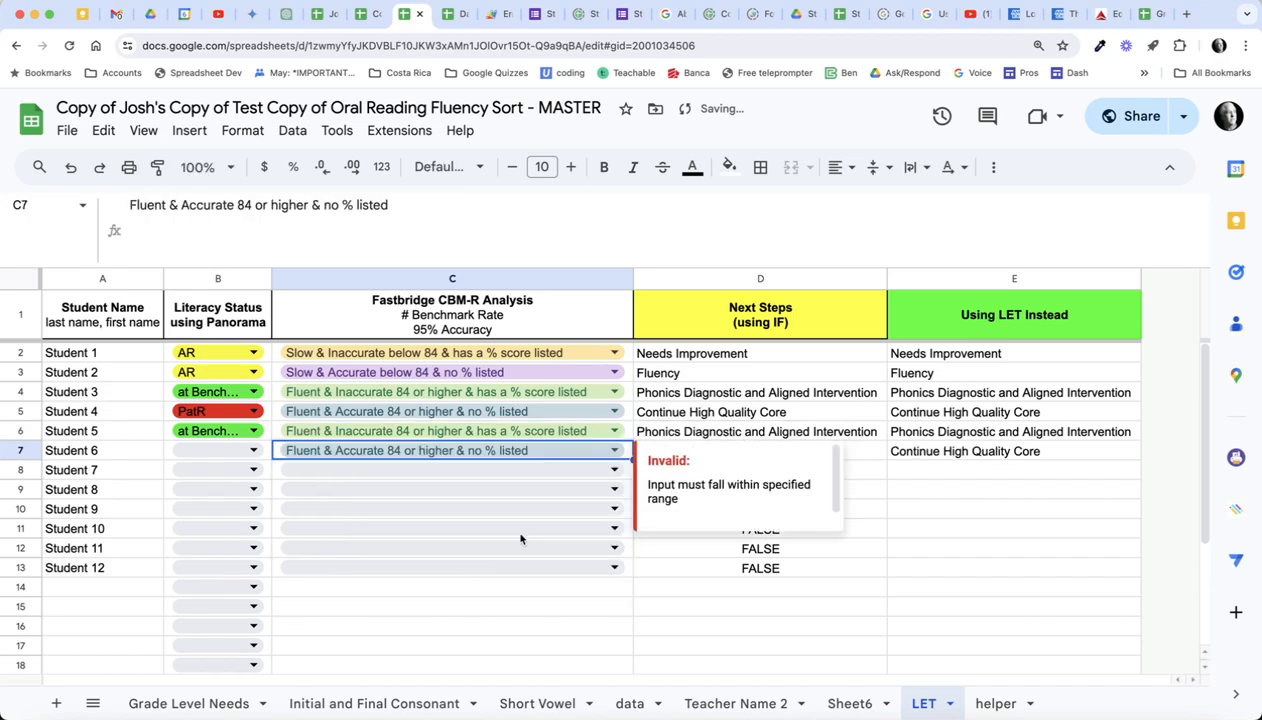
Step: Undo the new choices in C7 and C6 and the clearing of A6:B7 on the helper sheet, and return to the LET sheet
click(995, 704)
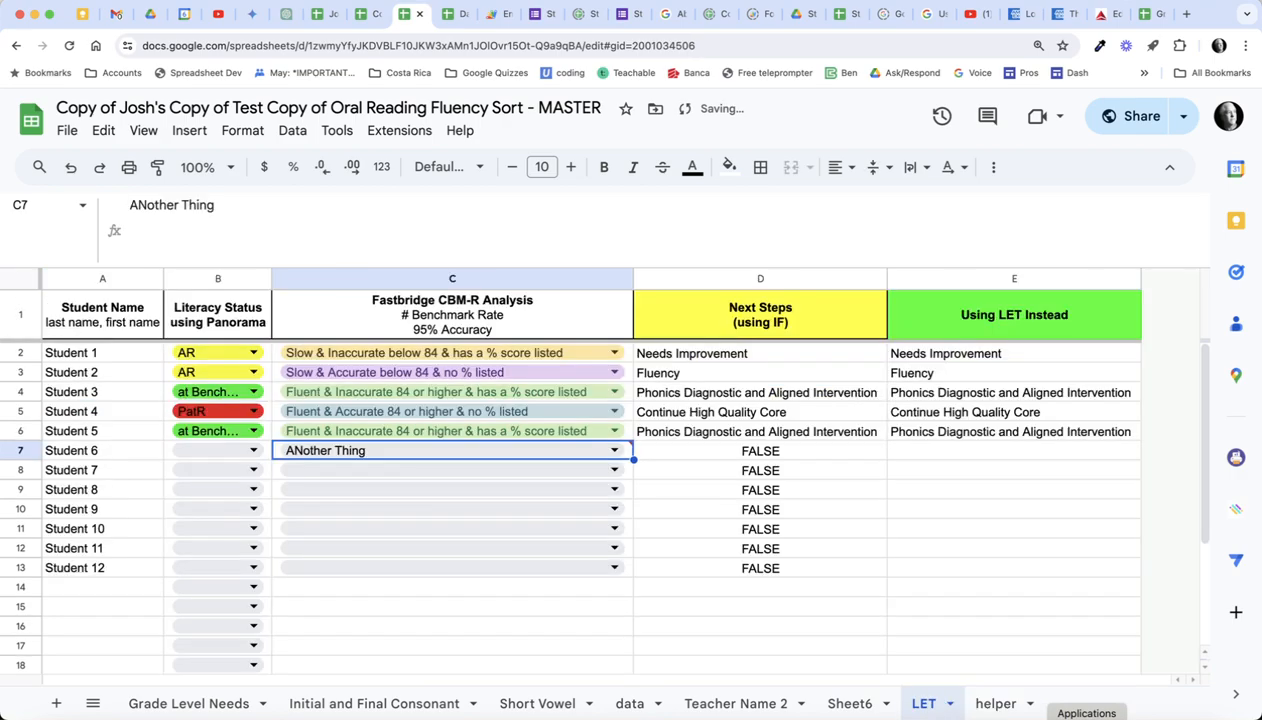
key(super+z)
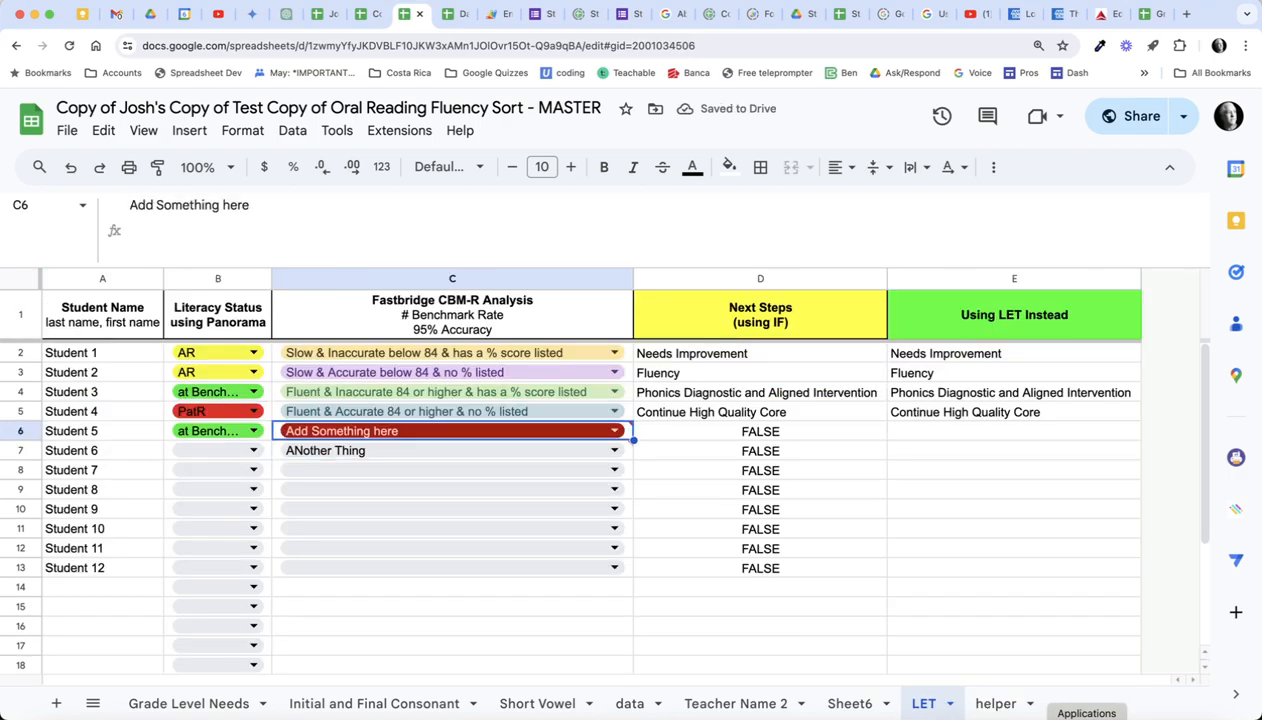
click(996, 703)
click(580, 545)
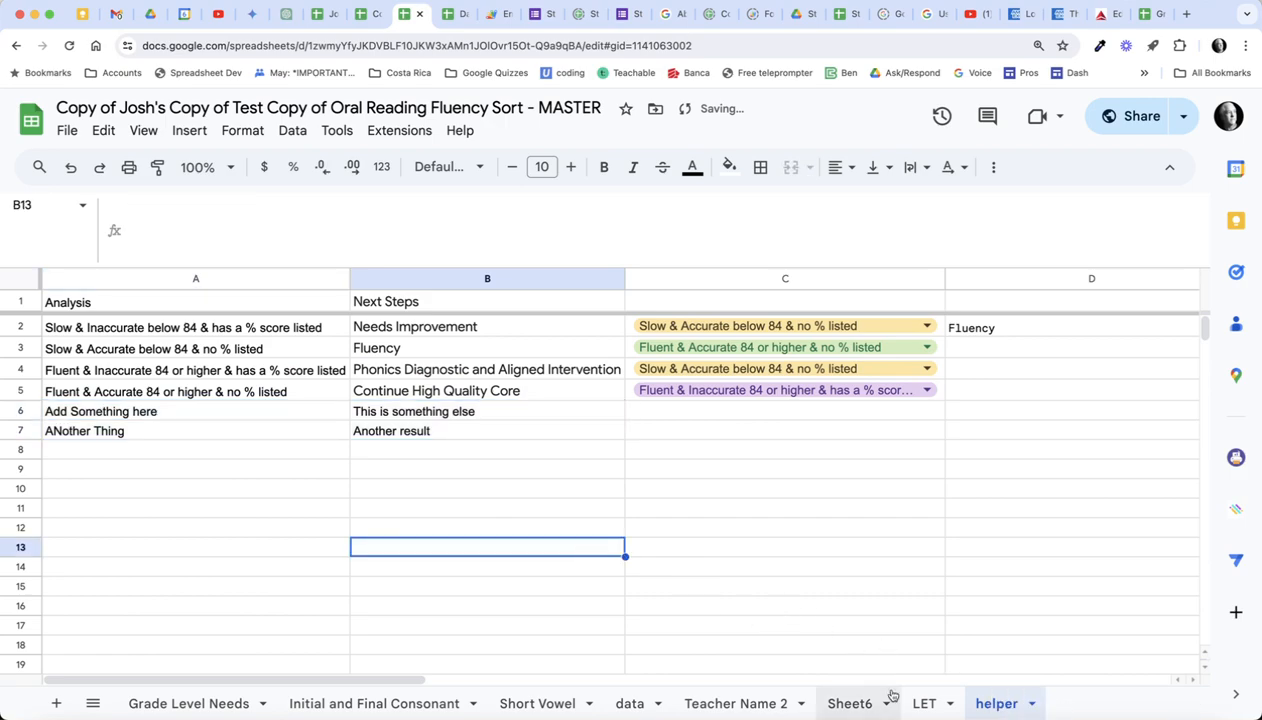
click(920, 703)
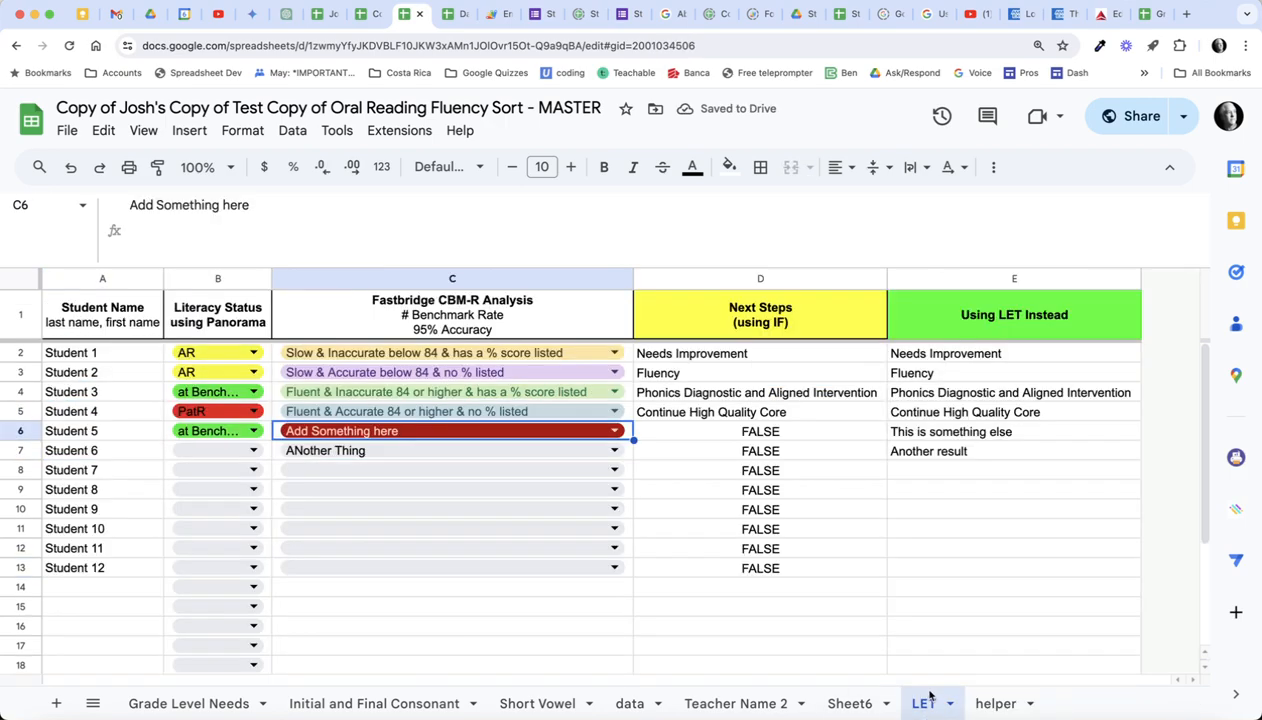
Step: Compare the analysis options offered in C7 with the list on the helper sheet
click(614, 451)
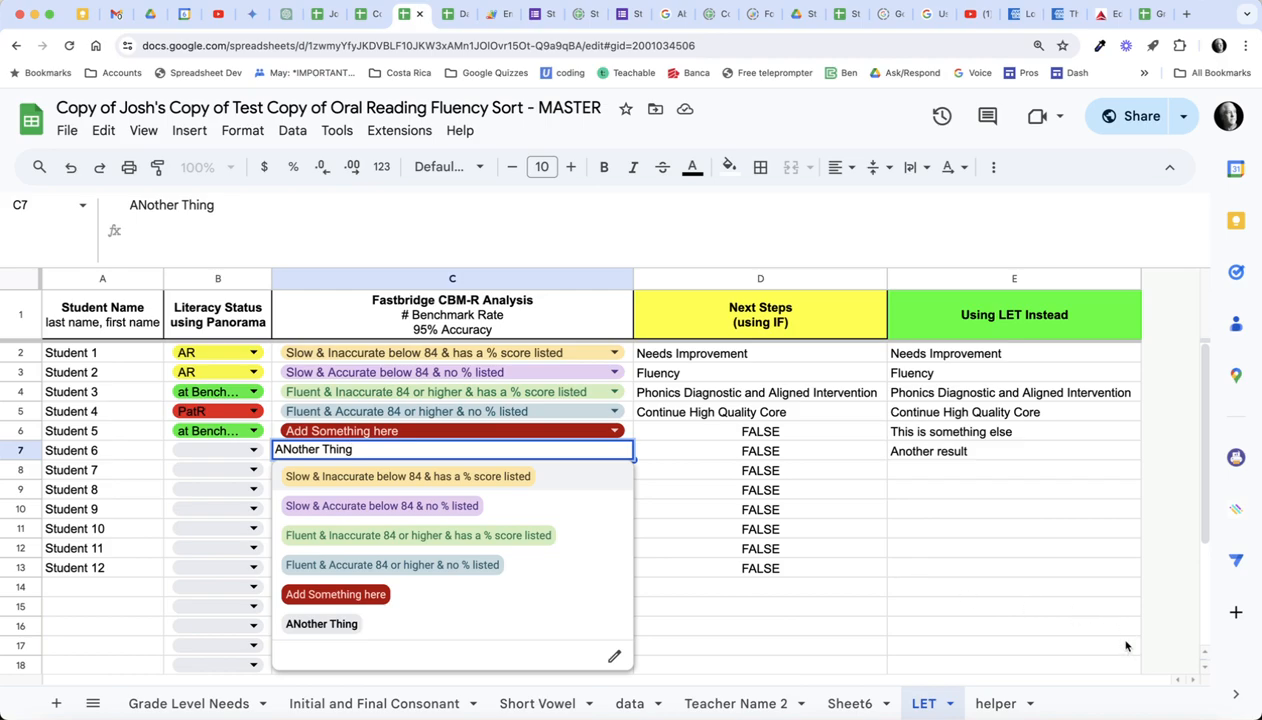
click(1093, 605)
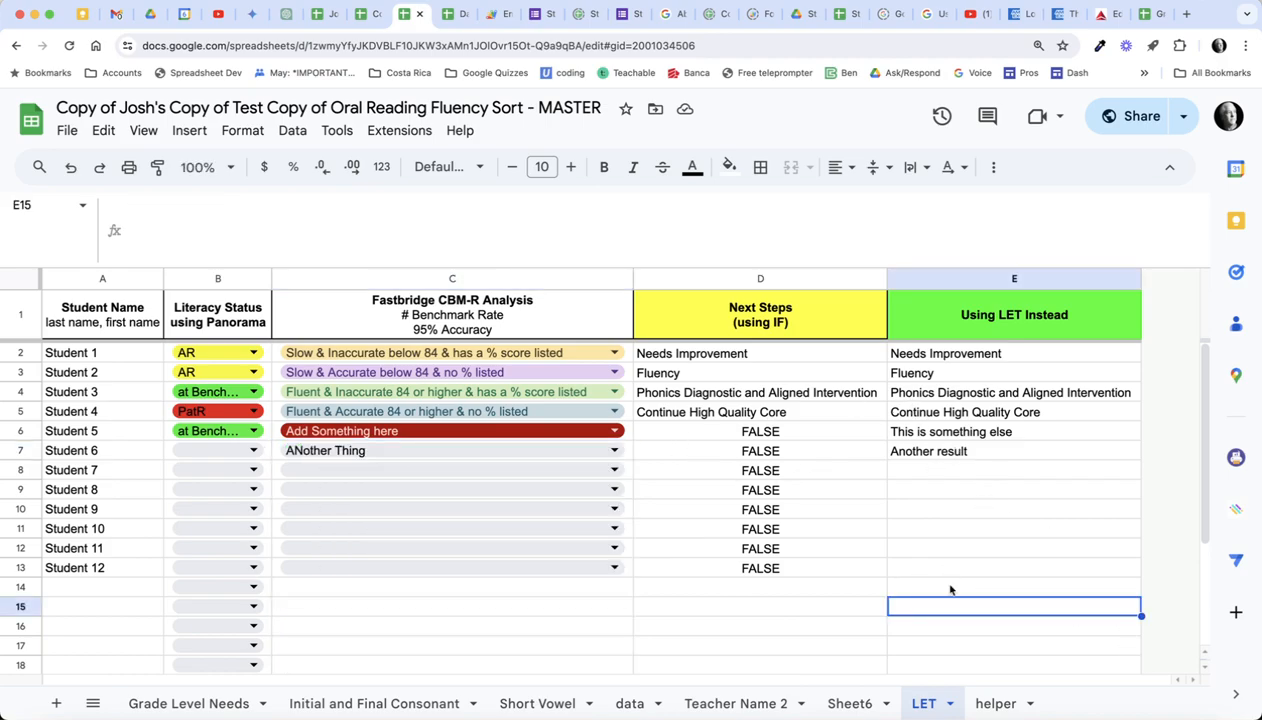
click(982, 703)
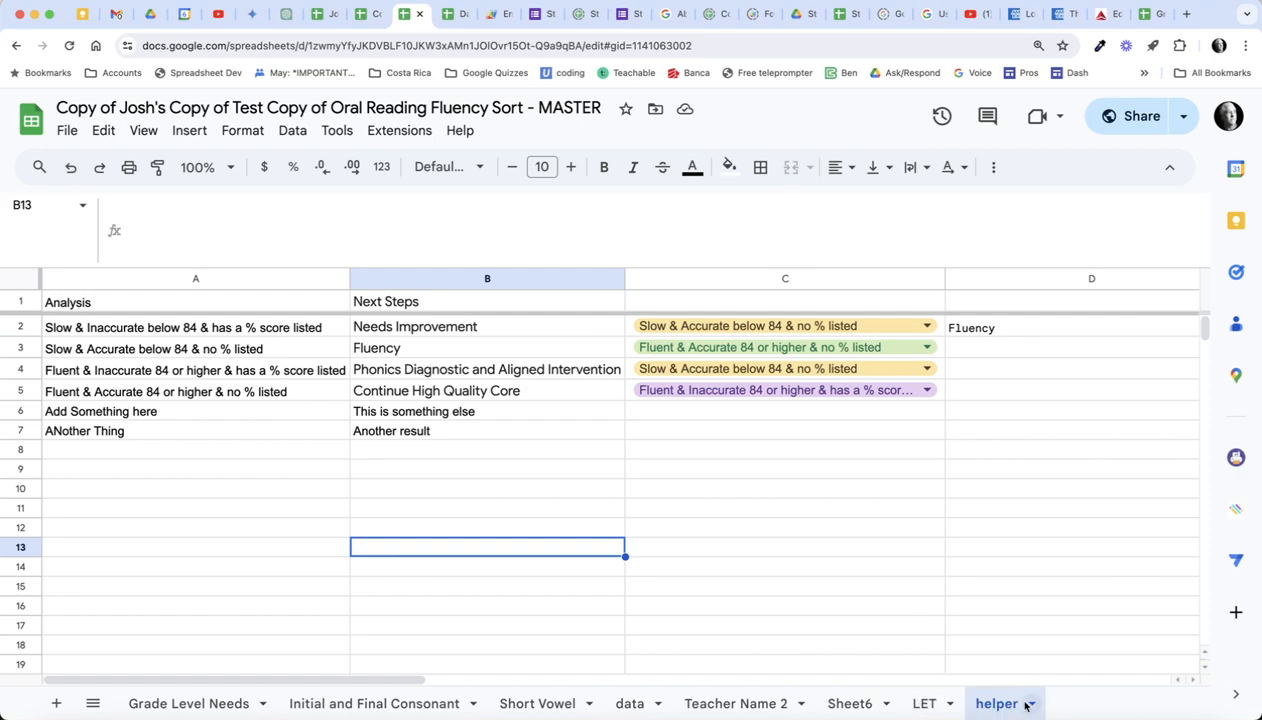
click(925, 705)
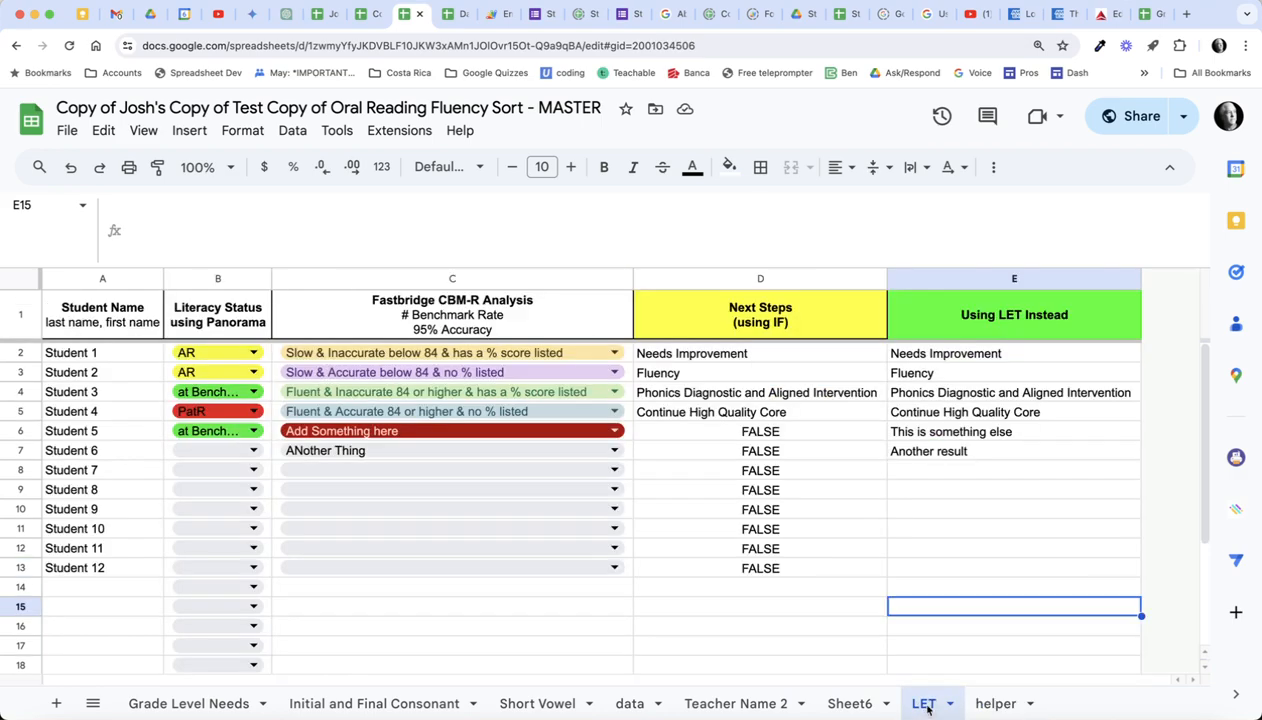
Step: Copy the IFERROR formula in E2 without its leading equals sign, leaving the cell's formula as it is
click(985, 357)
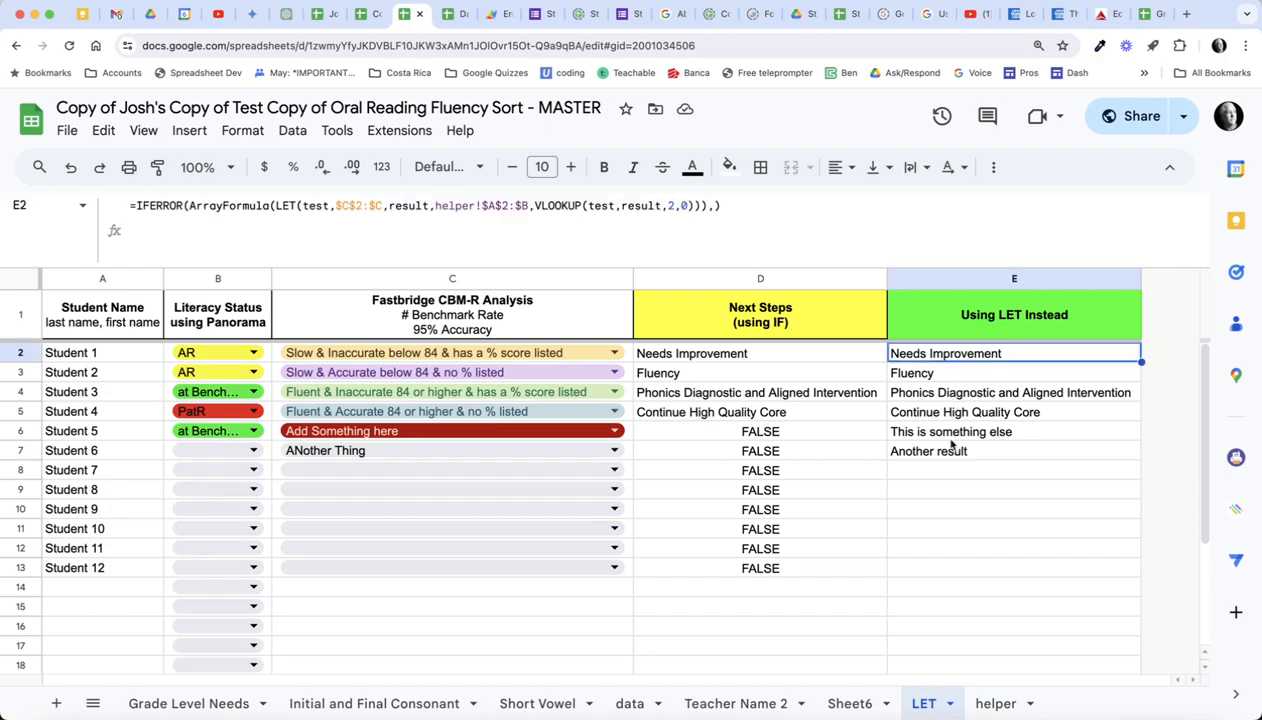
click(1006, 332)
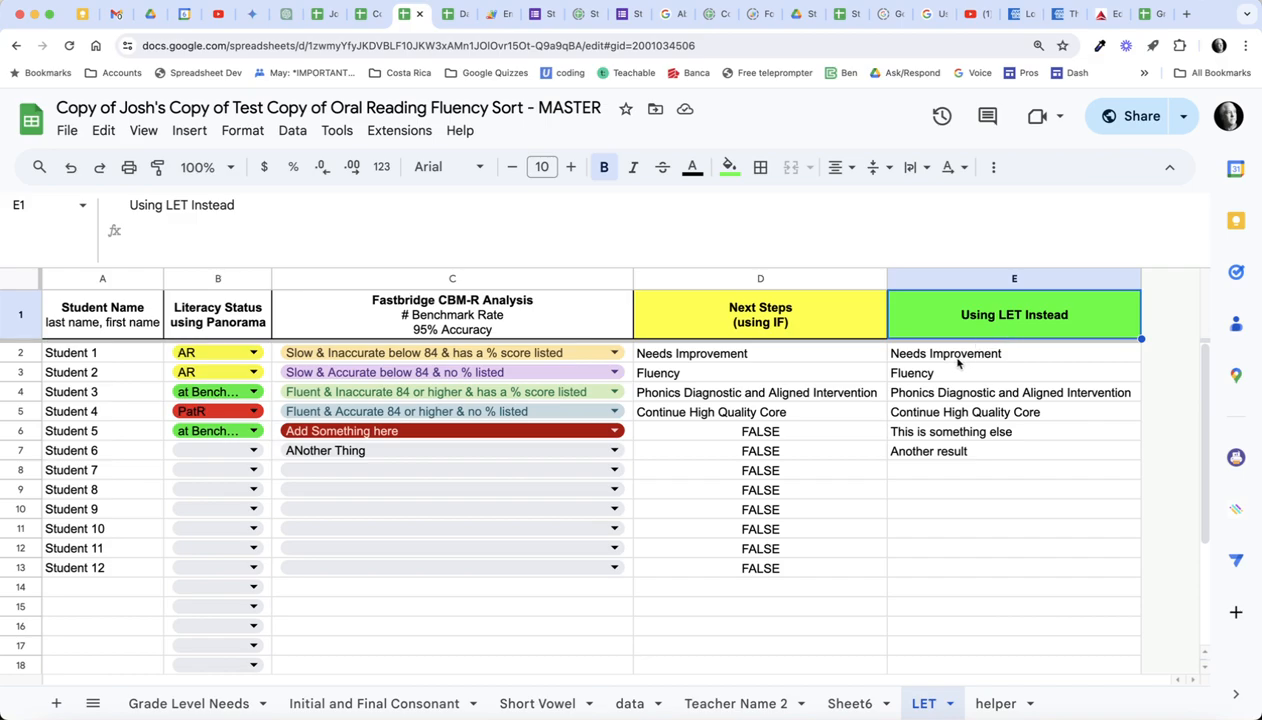
click(980, 355)
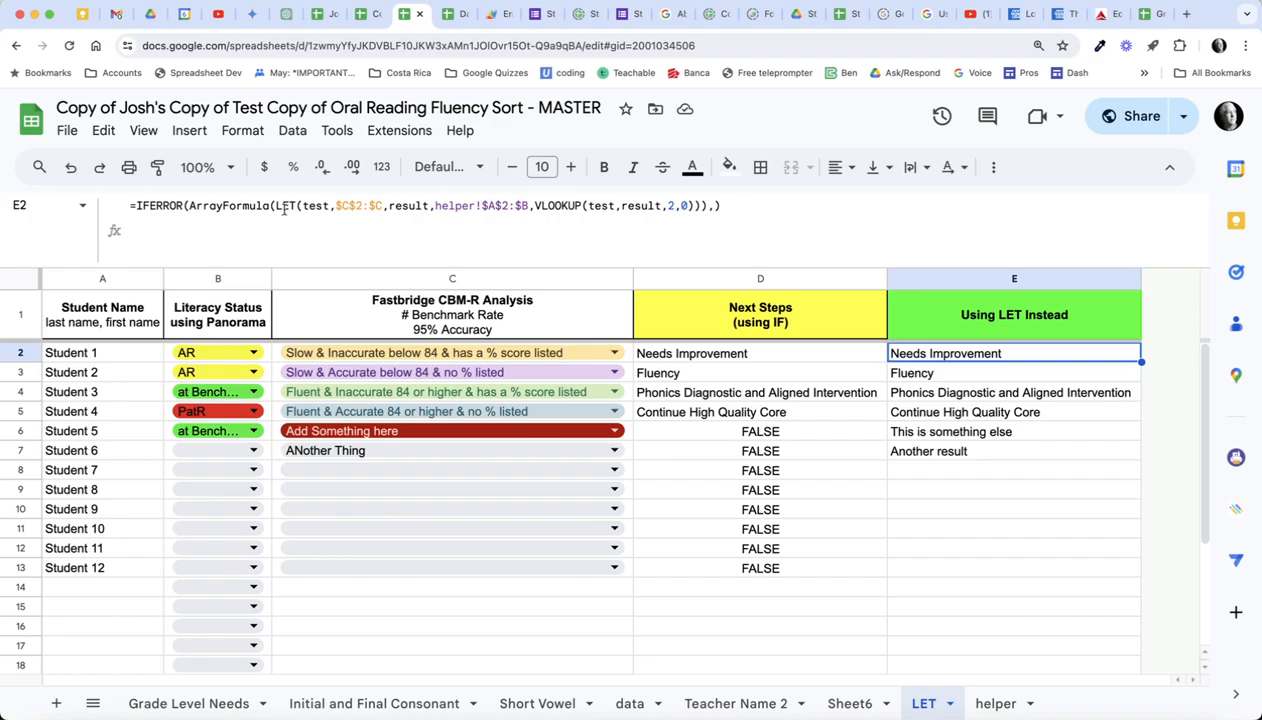
drag(134, 206, 597, 228)
key(super+c)
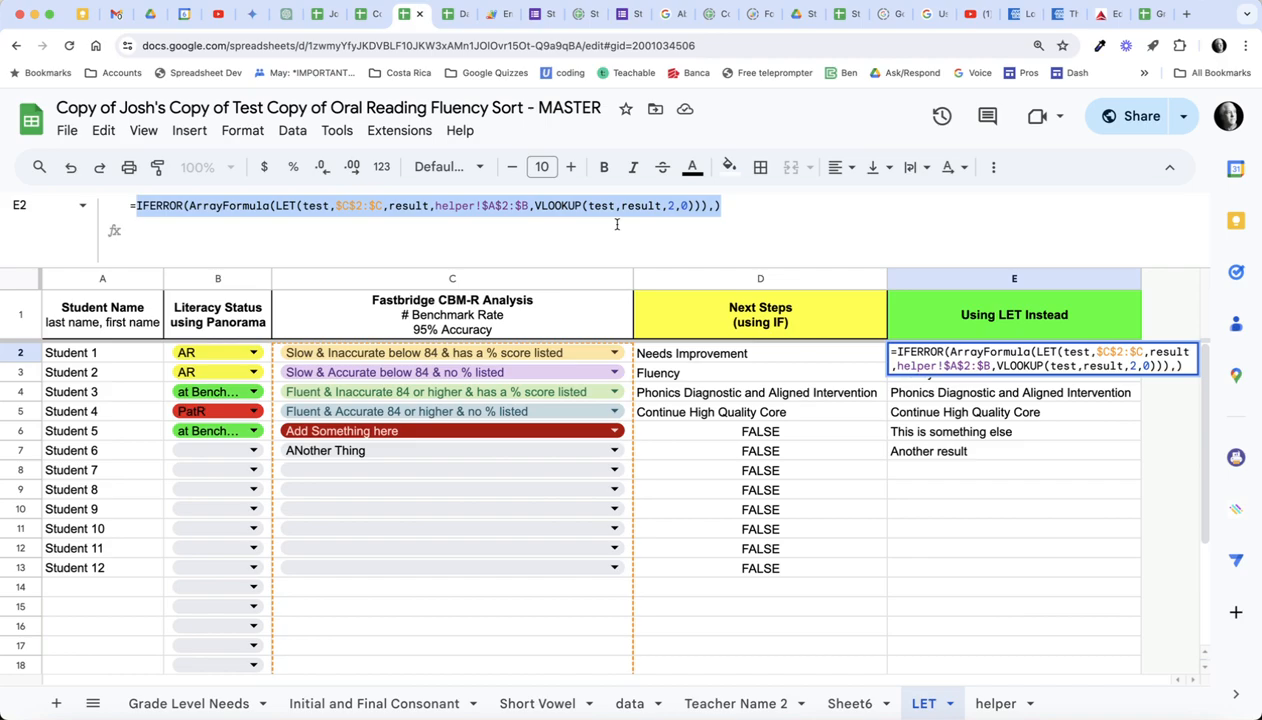
key(Return)
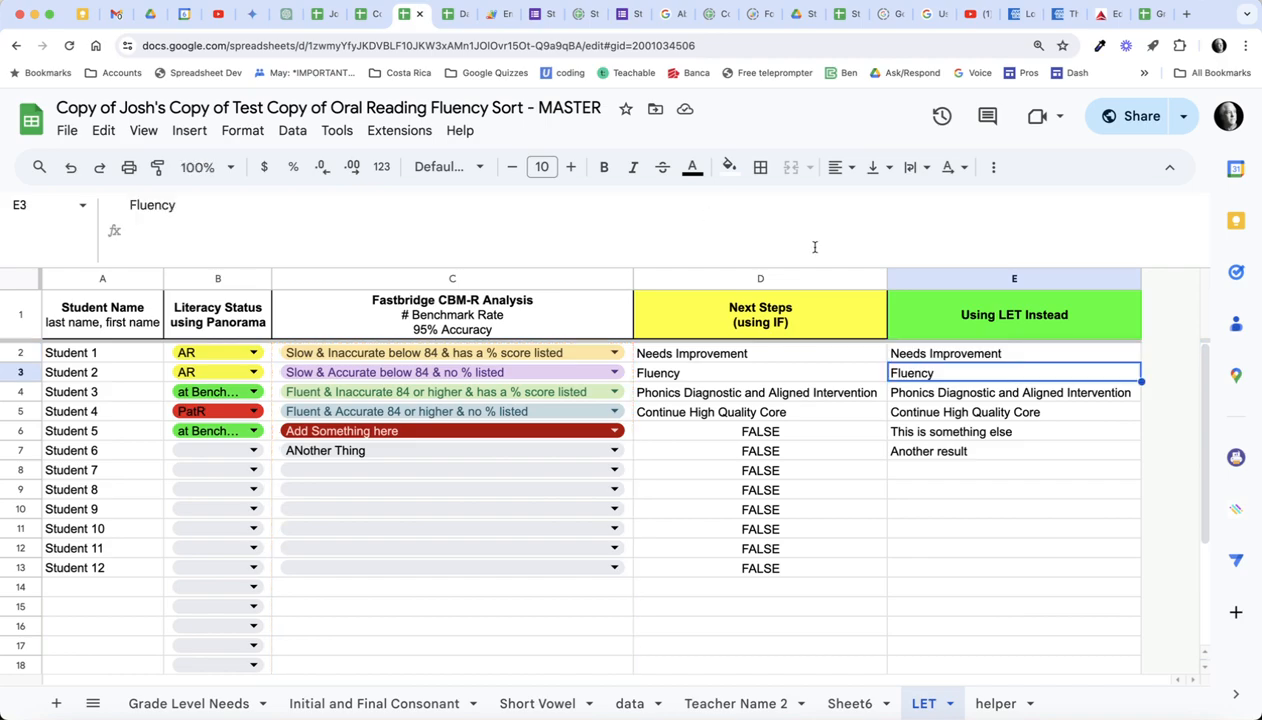
Step: Change E1 to an array in curly braces that stacks the quoted header "Using LET Instead" above the copied IFERROR formula, separated by a semicolon
click(970, 313)
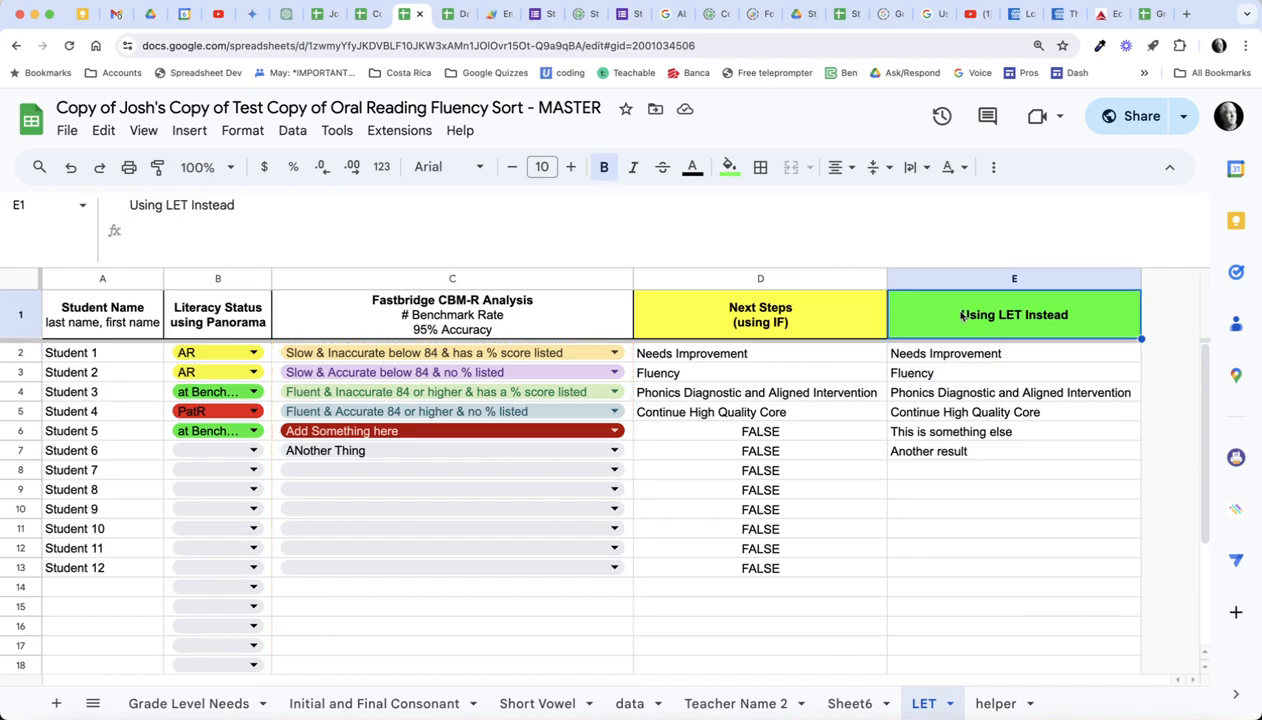
click(130, 206)
text(=)
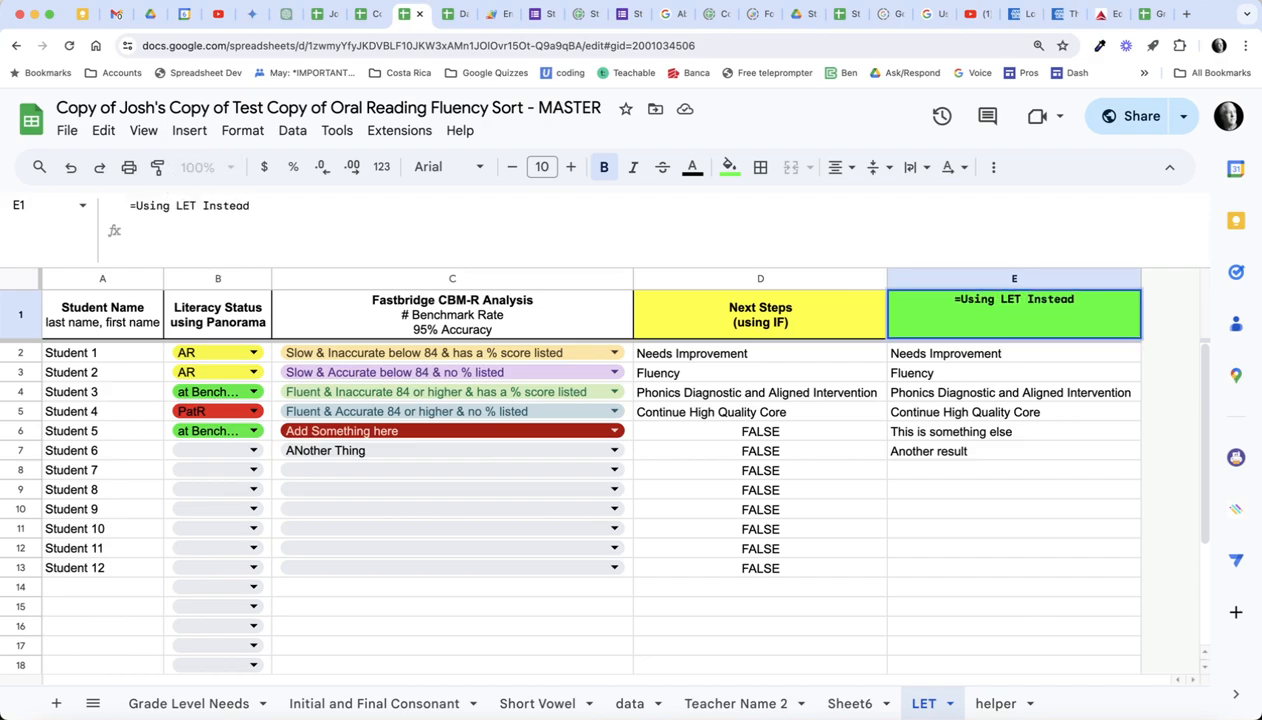
text({")
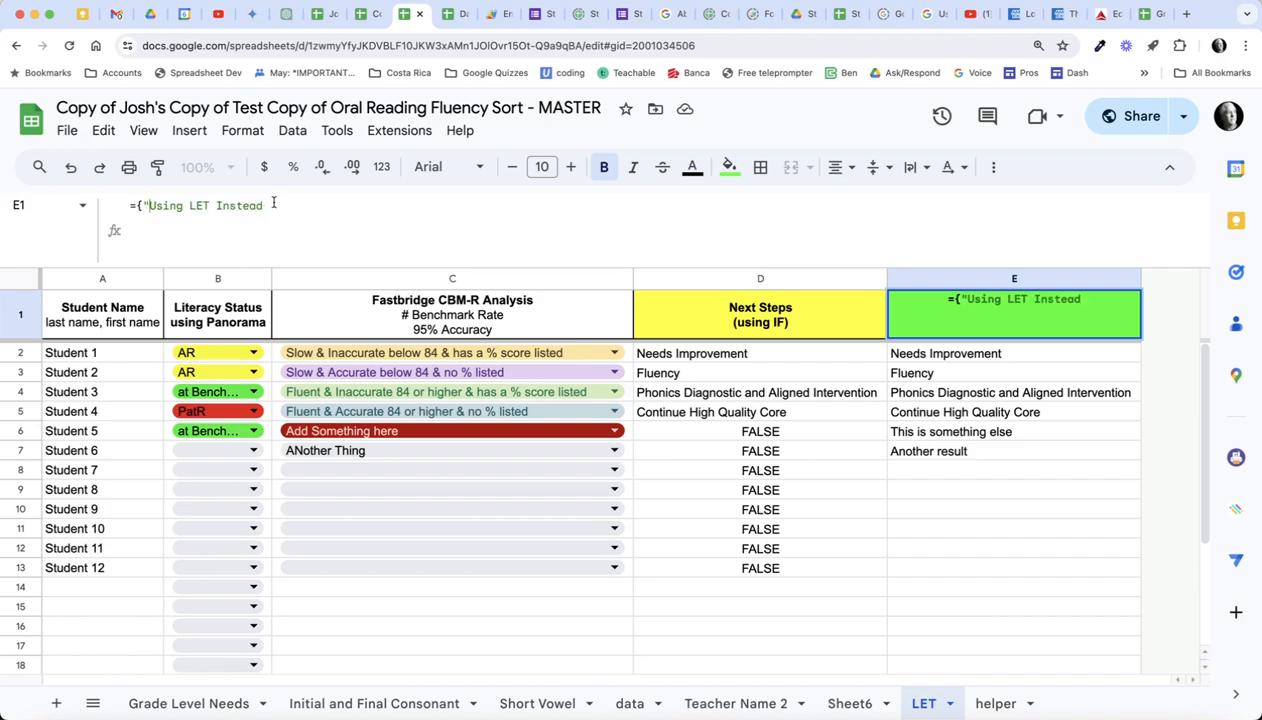
text(")
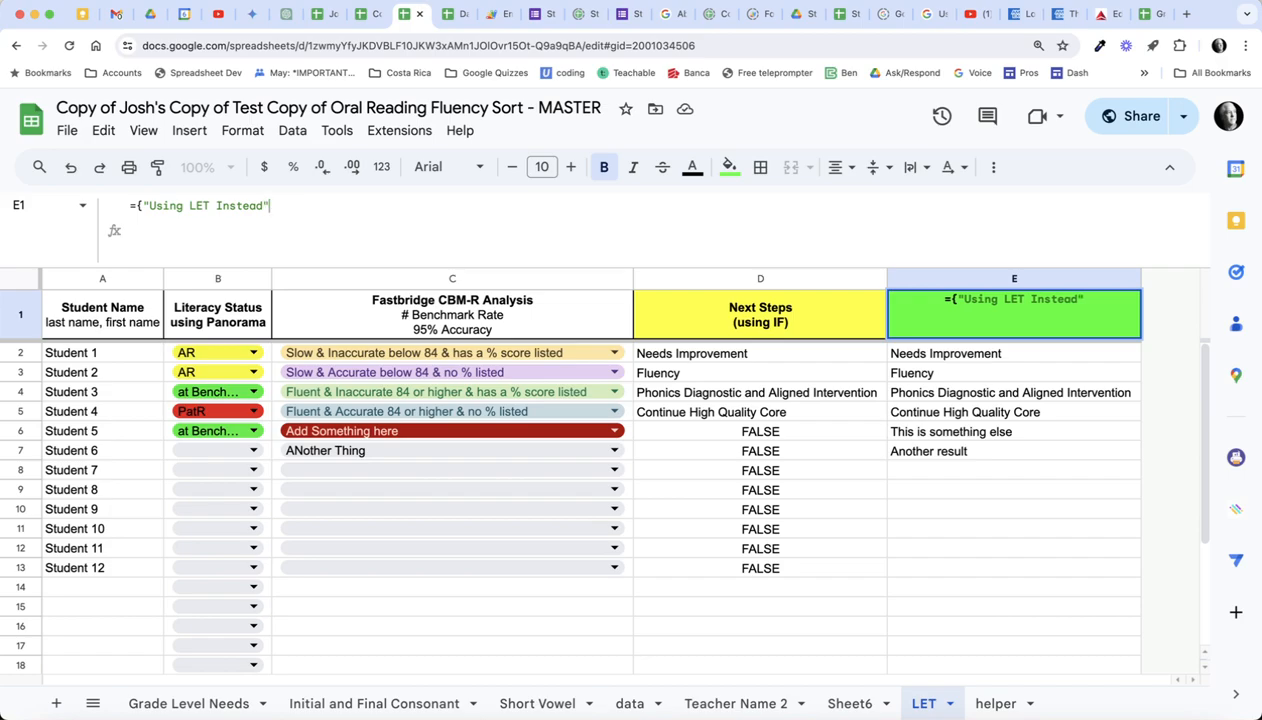
text(;)
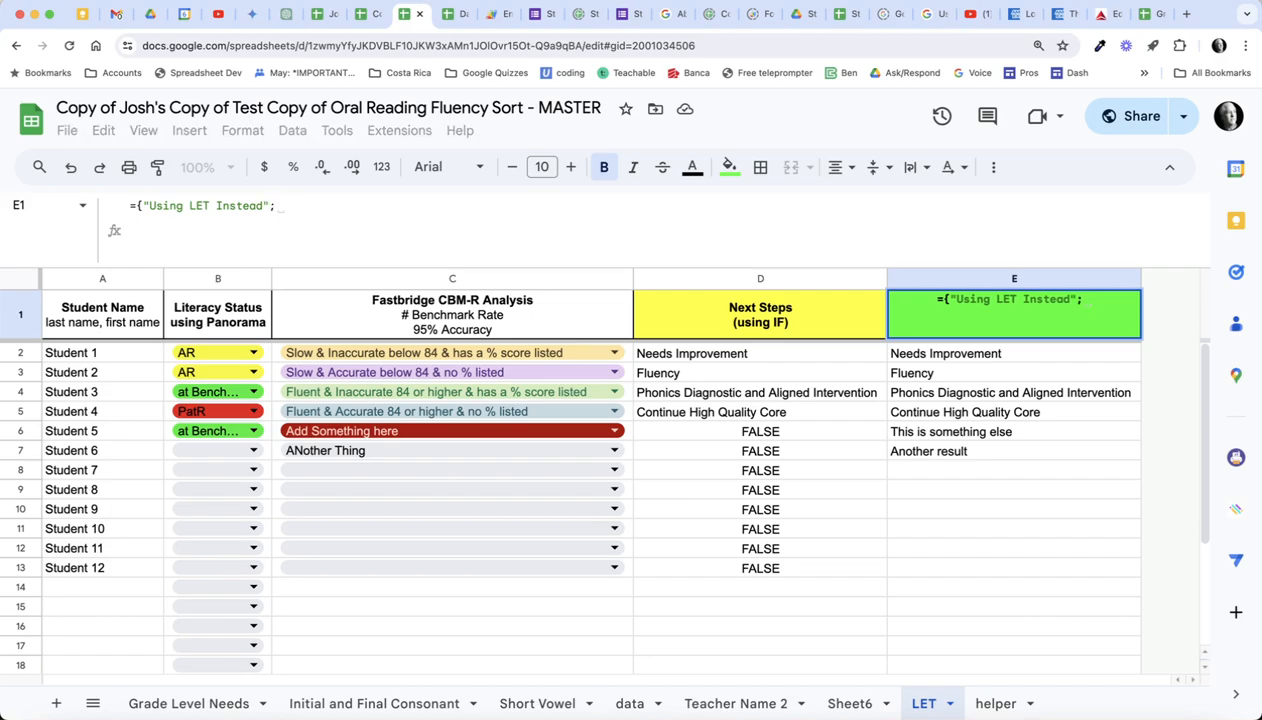
key(super+v)
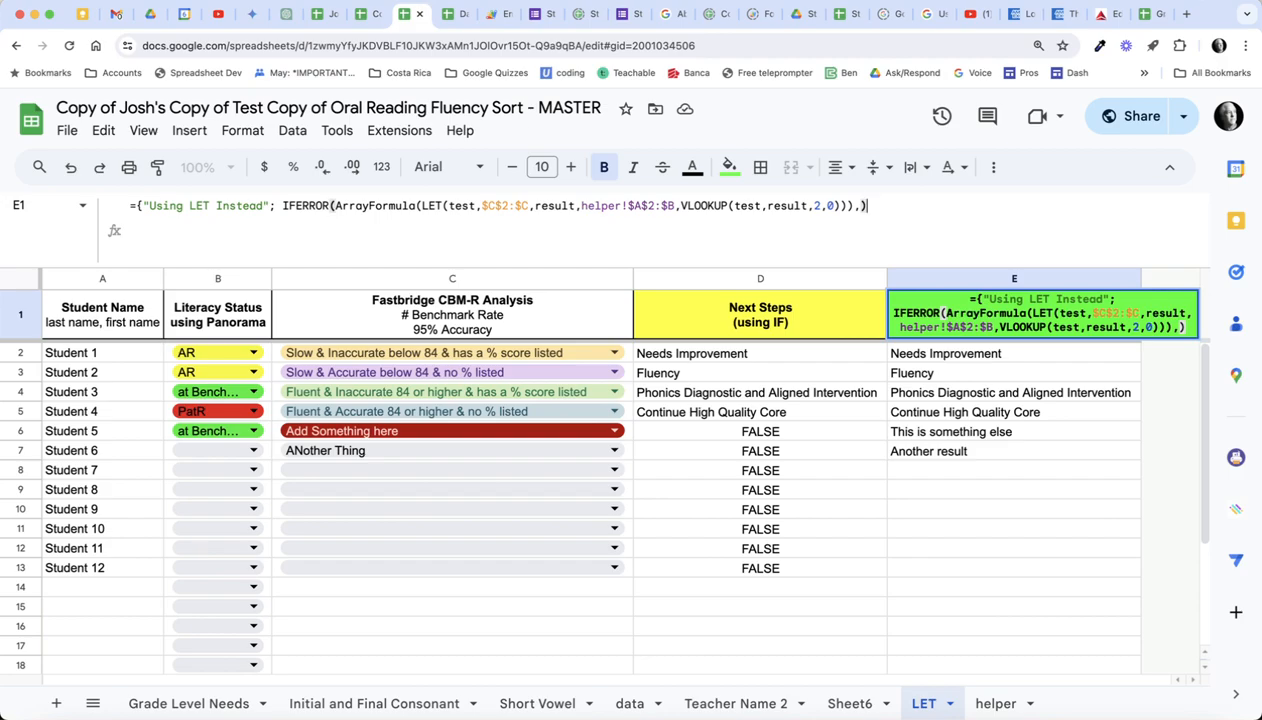
text(})
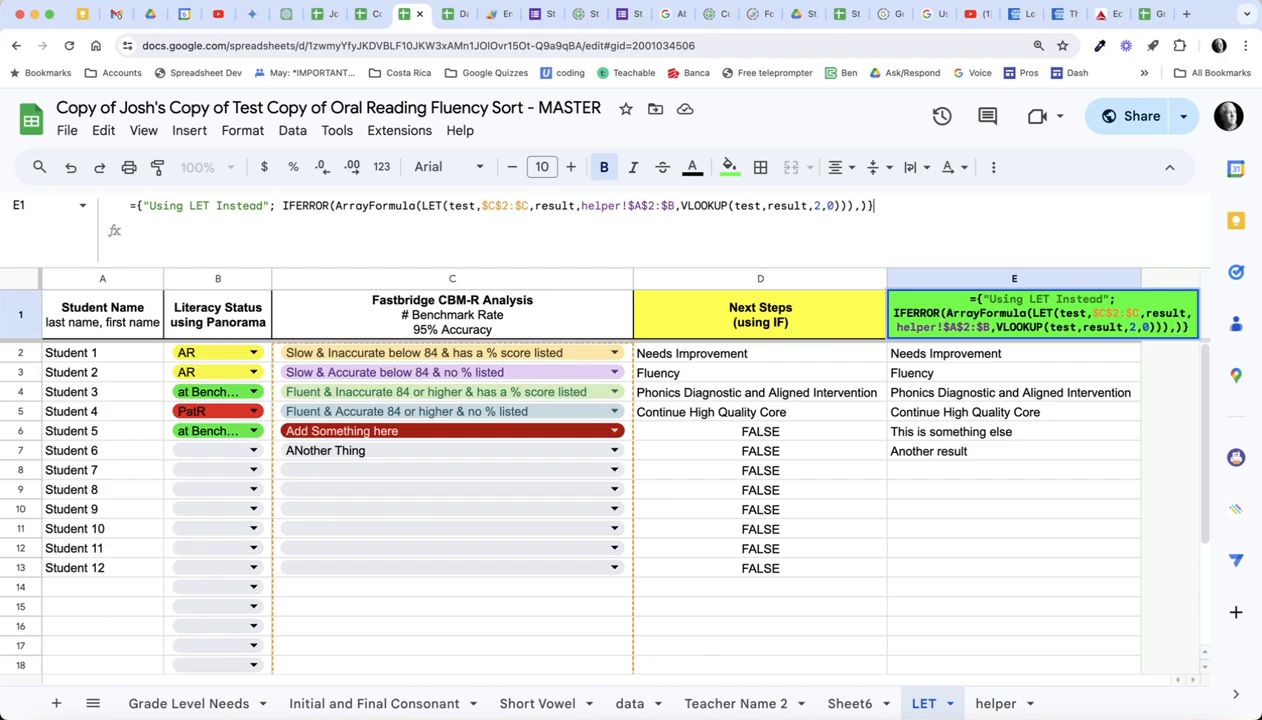
key(Return)
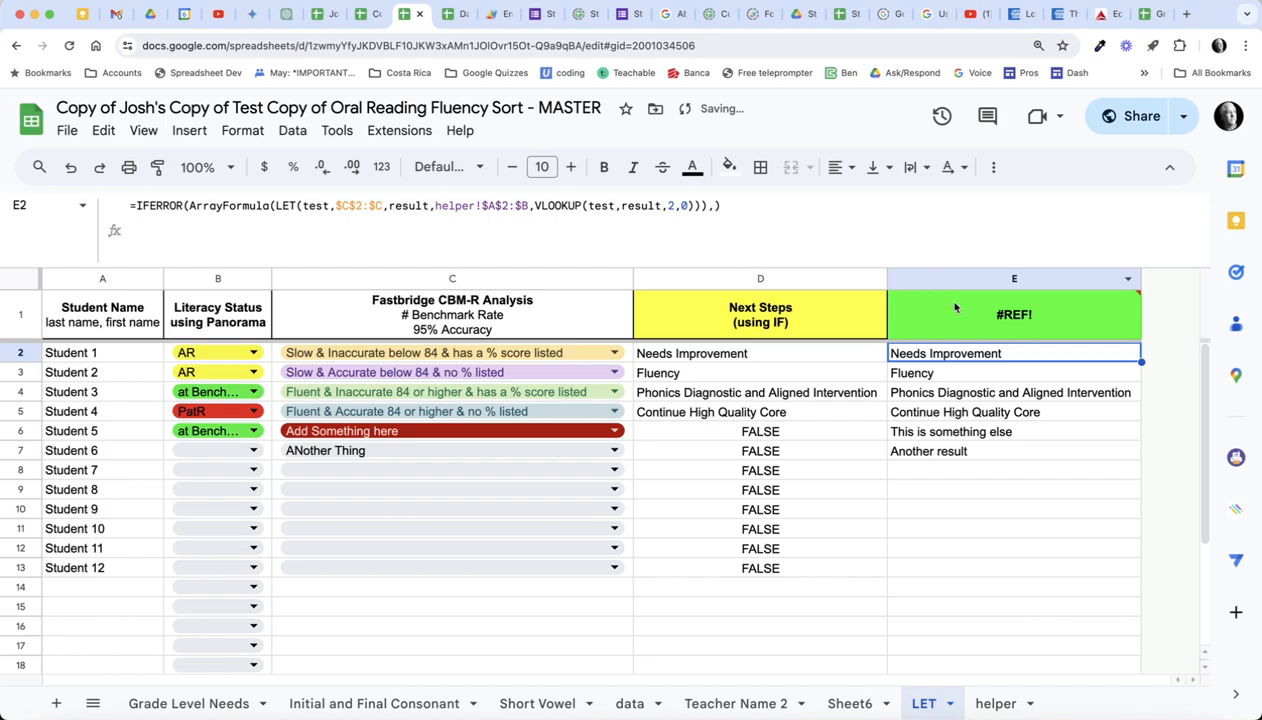
Step: Clear the old formula range E2:E7 to make room for the E1 array, and check the contents of E1 and E2
mouse_move(1012, 316)
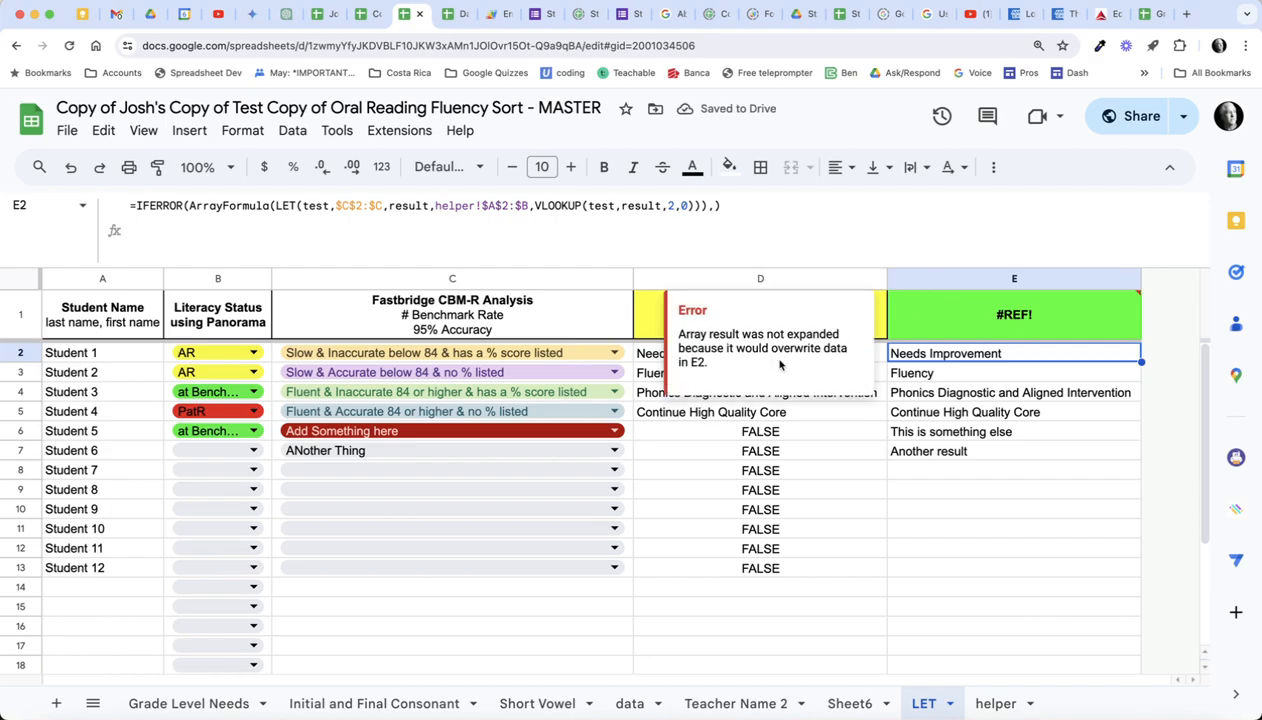
click(1040, 431)
drag(1027, 351, 1028, 457)
key(super+c)
key(super+shift+v)
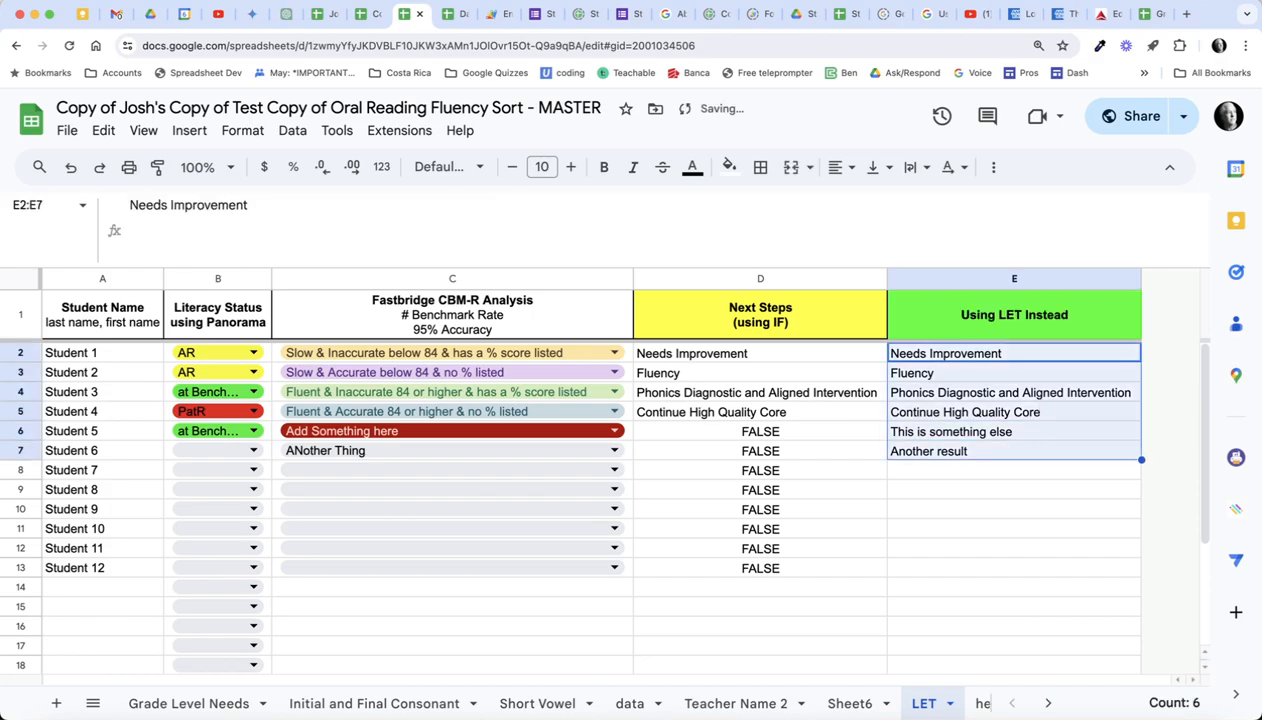
click(1043, 327)
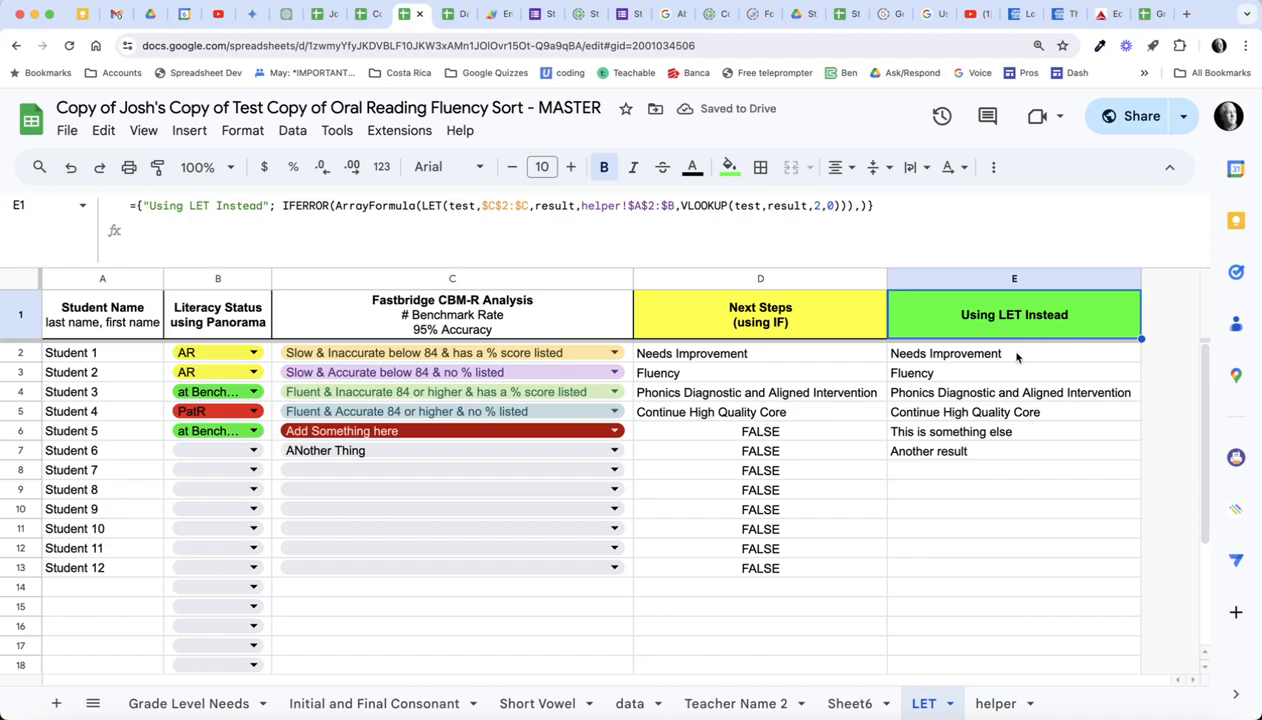
click(1005, 353)
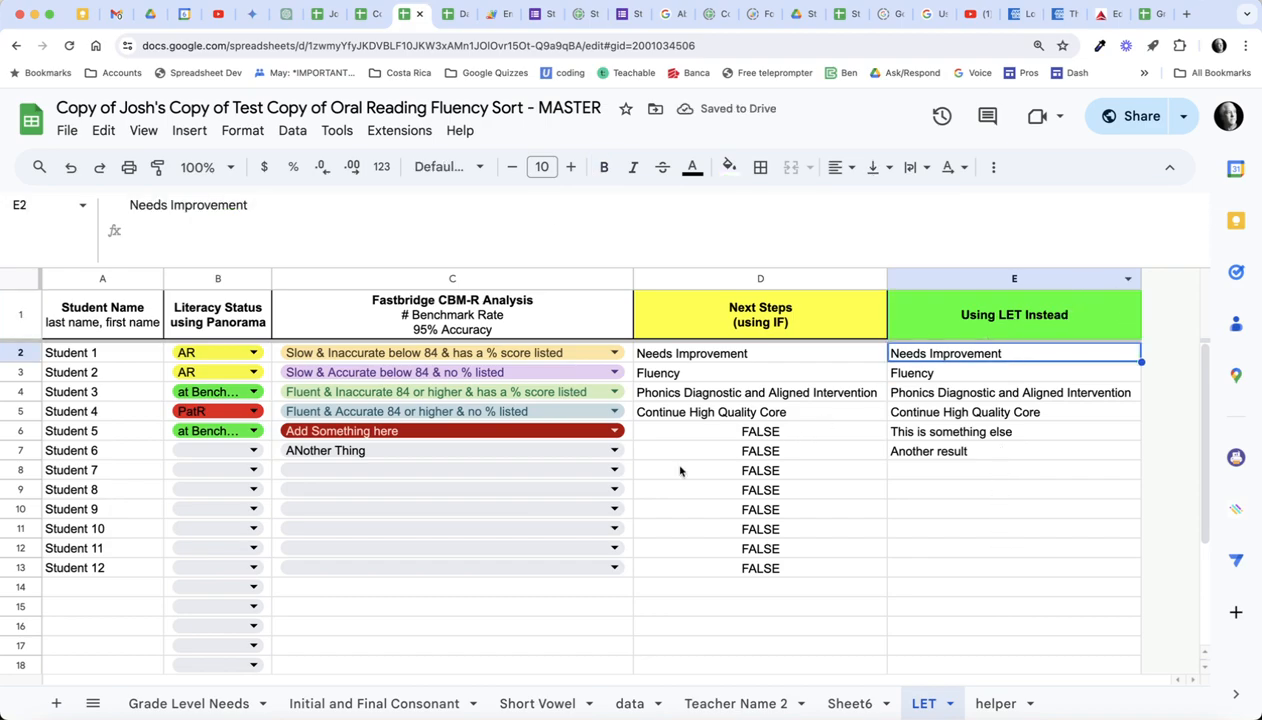
Step: Choose "Fluent & Inaccurate 84 or higher & has a % score listed" in C8 and inspect the nested IF formula in D6
click(614, 470)
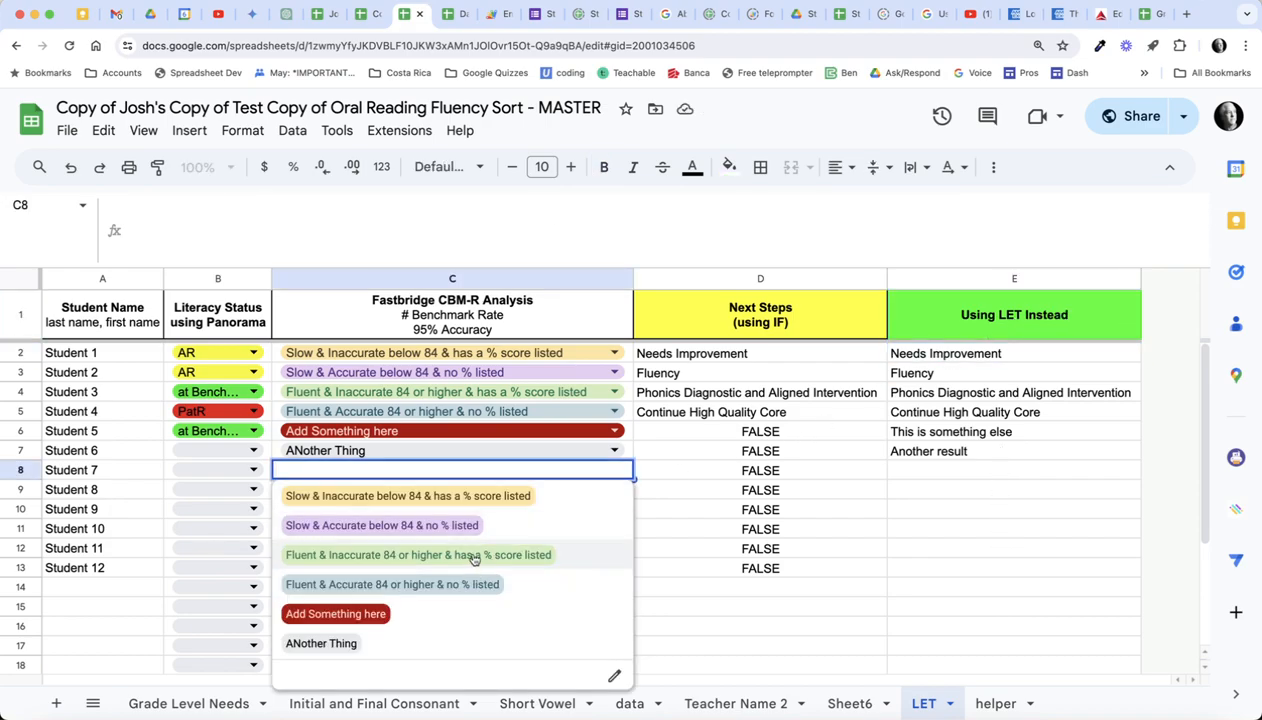
click(520, 555)
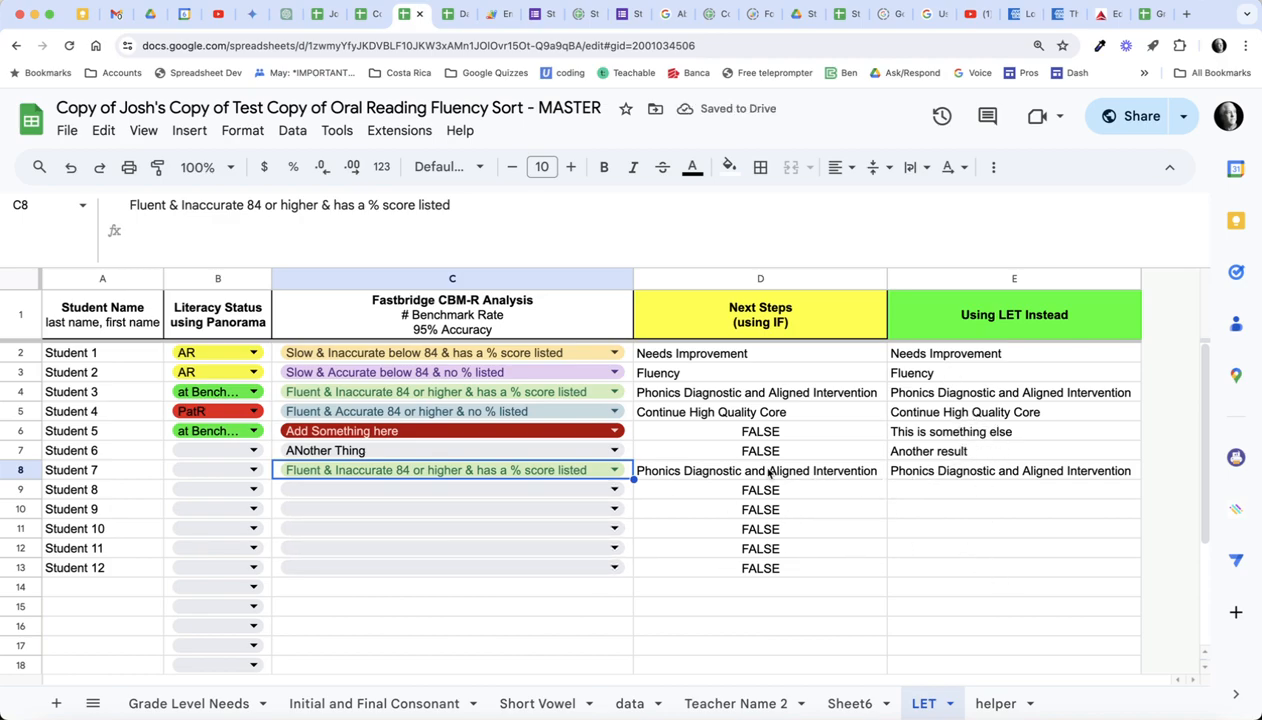
click(779, 434)
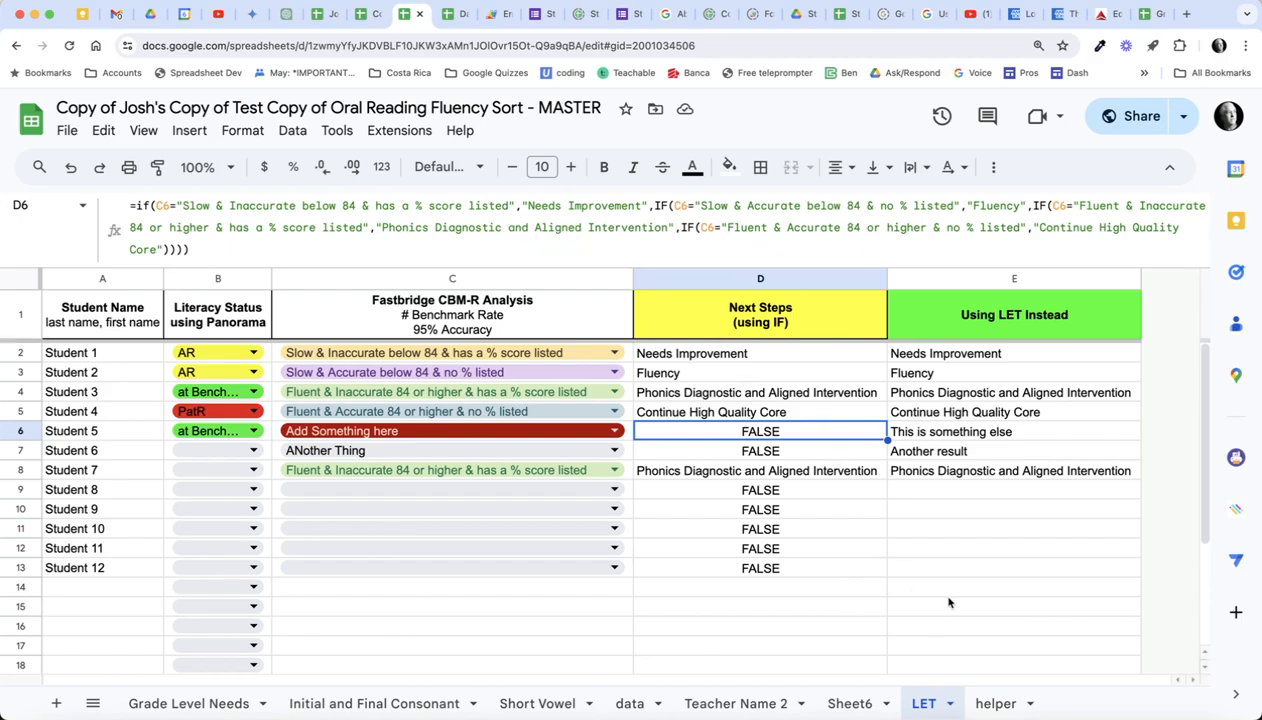
Step: Review the lookup table on the helper sheet and the combined formula in E1 of the LET sheet
click(989, 702)
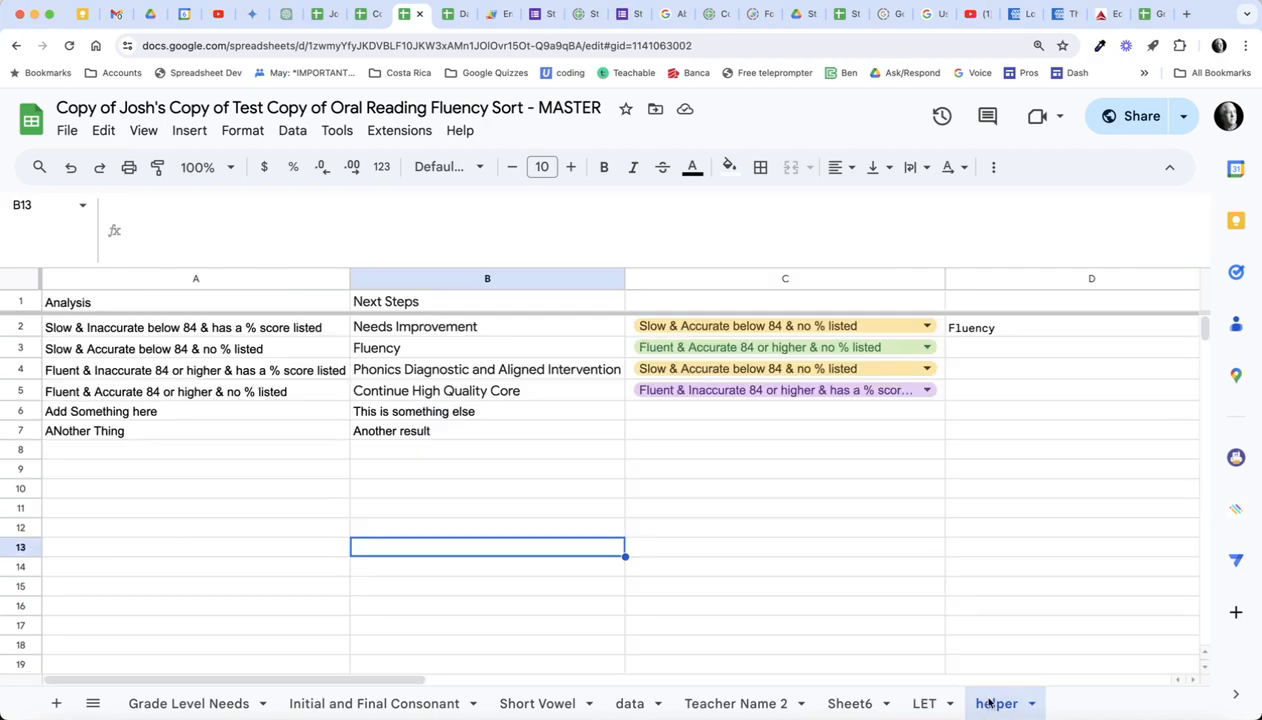
click(920, 703)
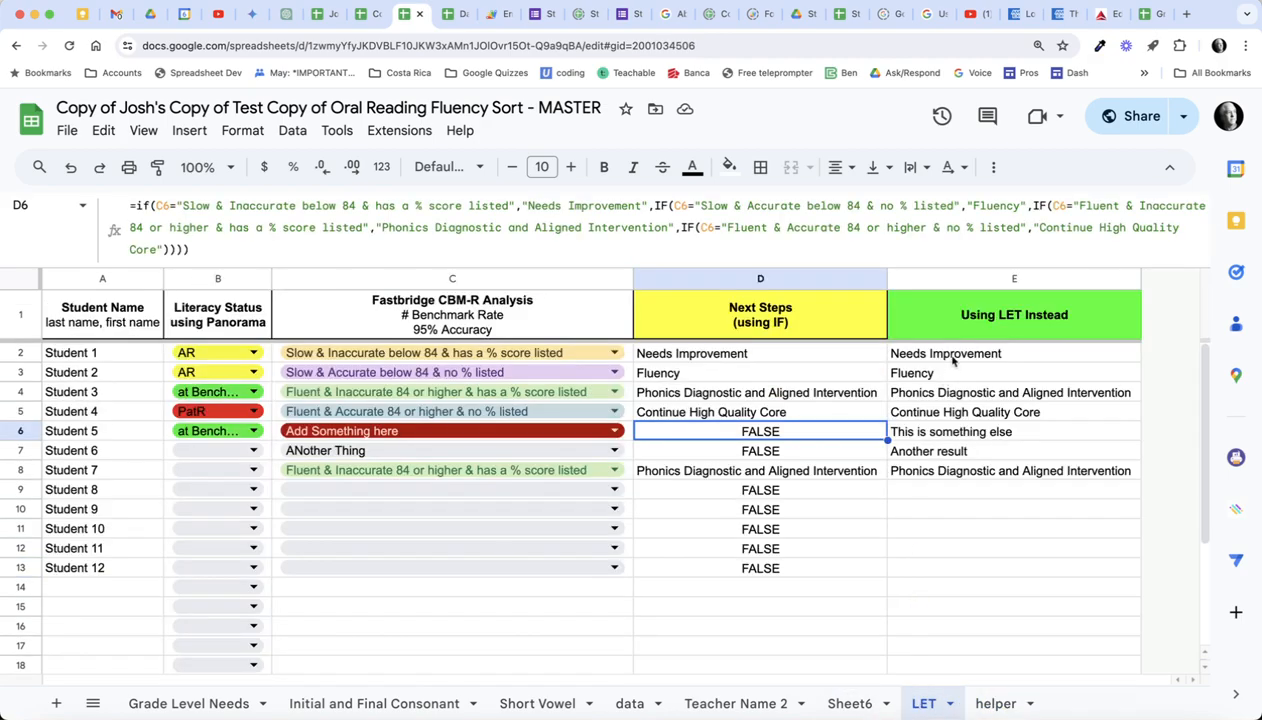
click(978, 325)
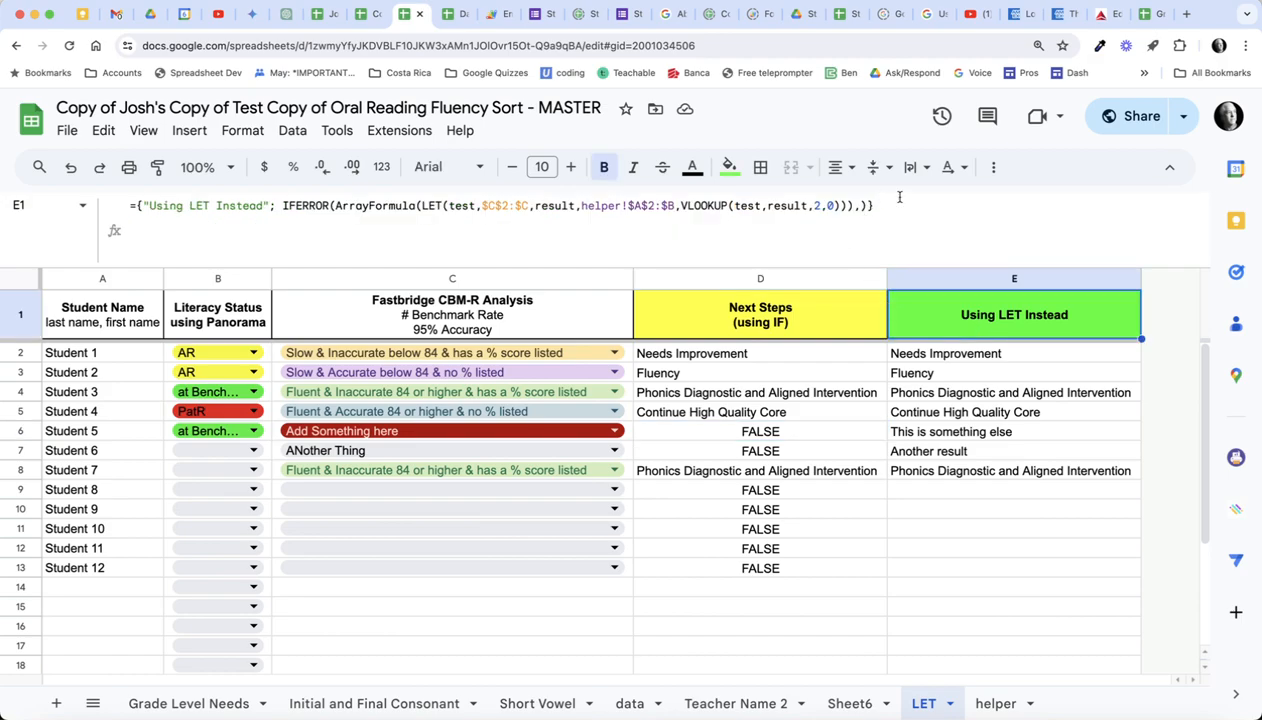
Step: Choose "ANother Thing" in C9 and inspect the nested IF formula in D9 for comparison
click(615, 491)
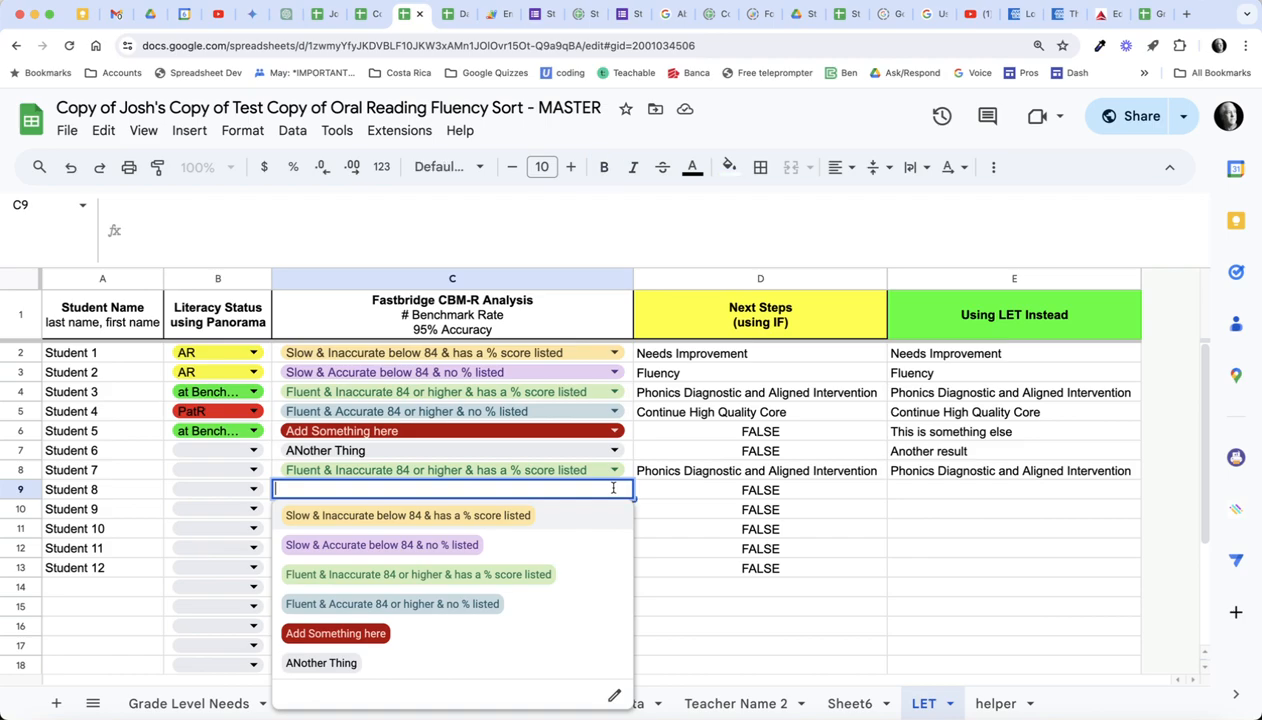
click(340, 662)
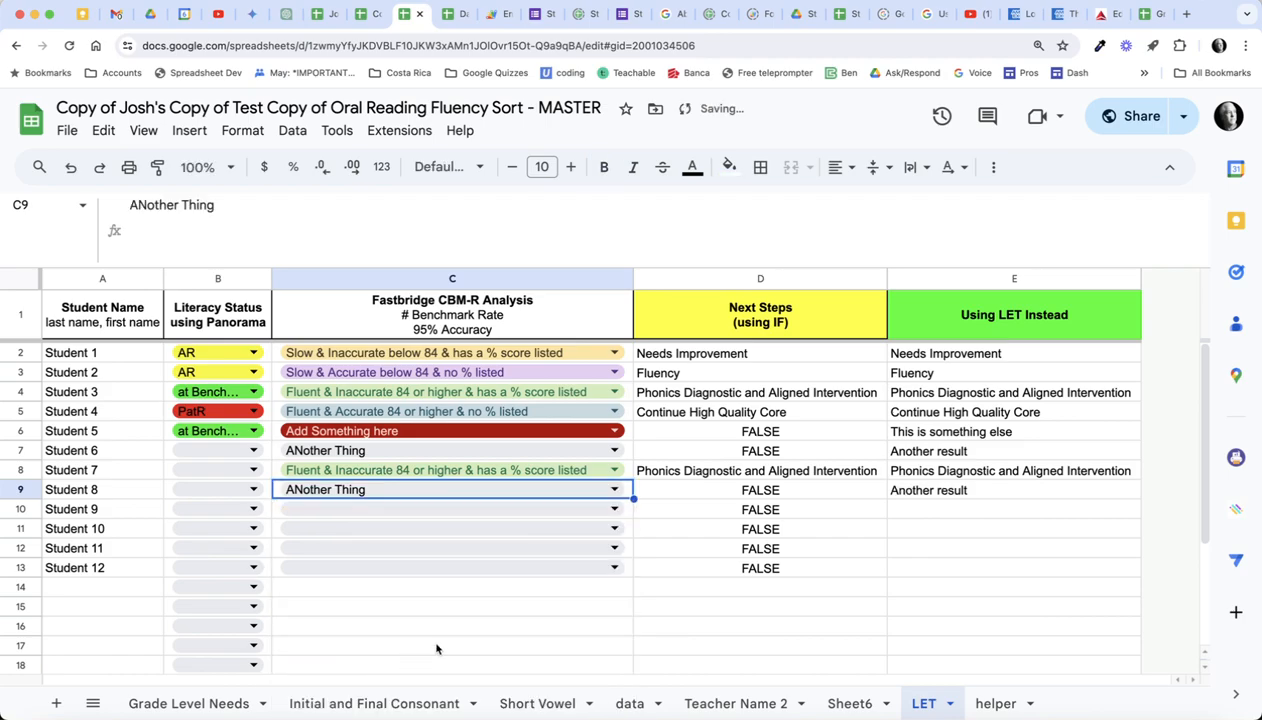
click(801, 490)
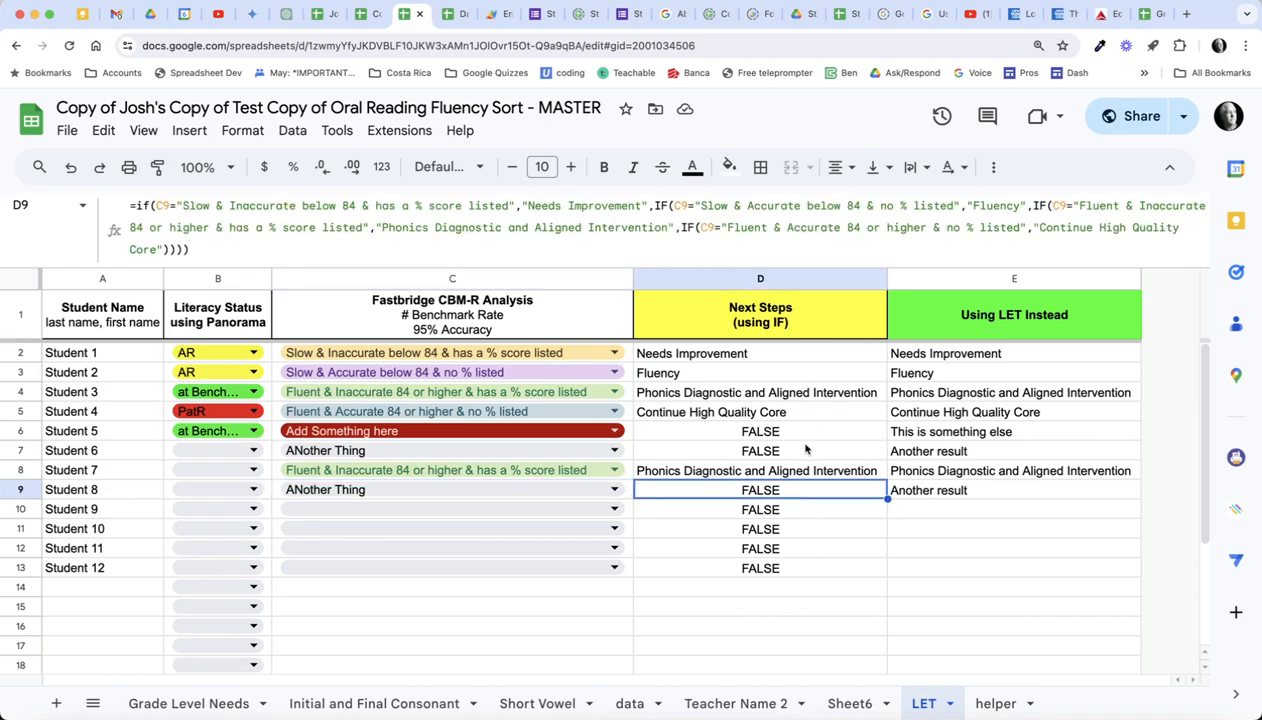